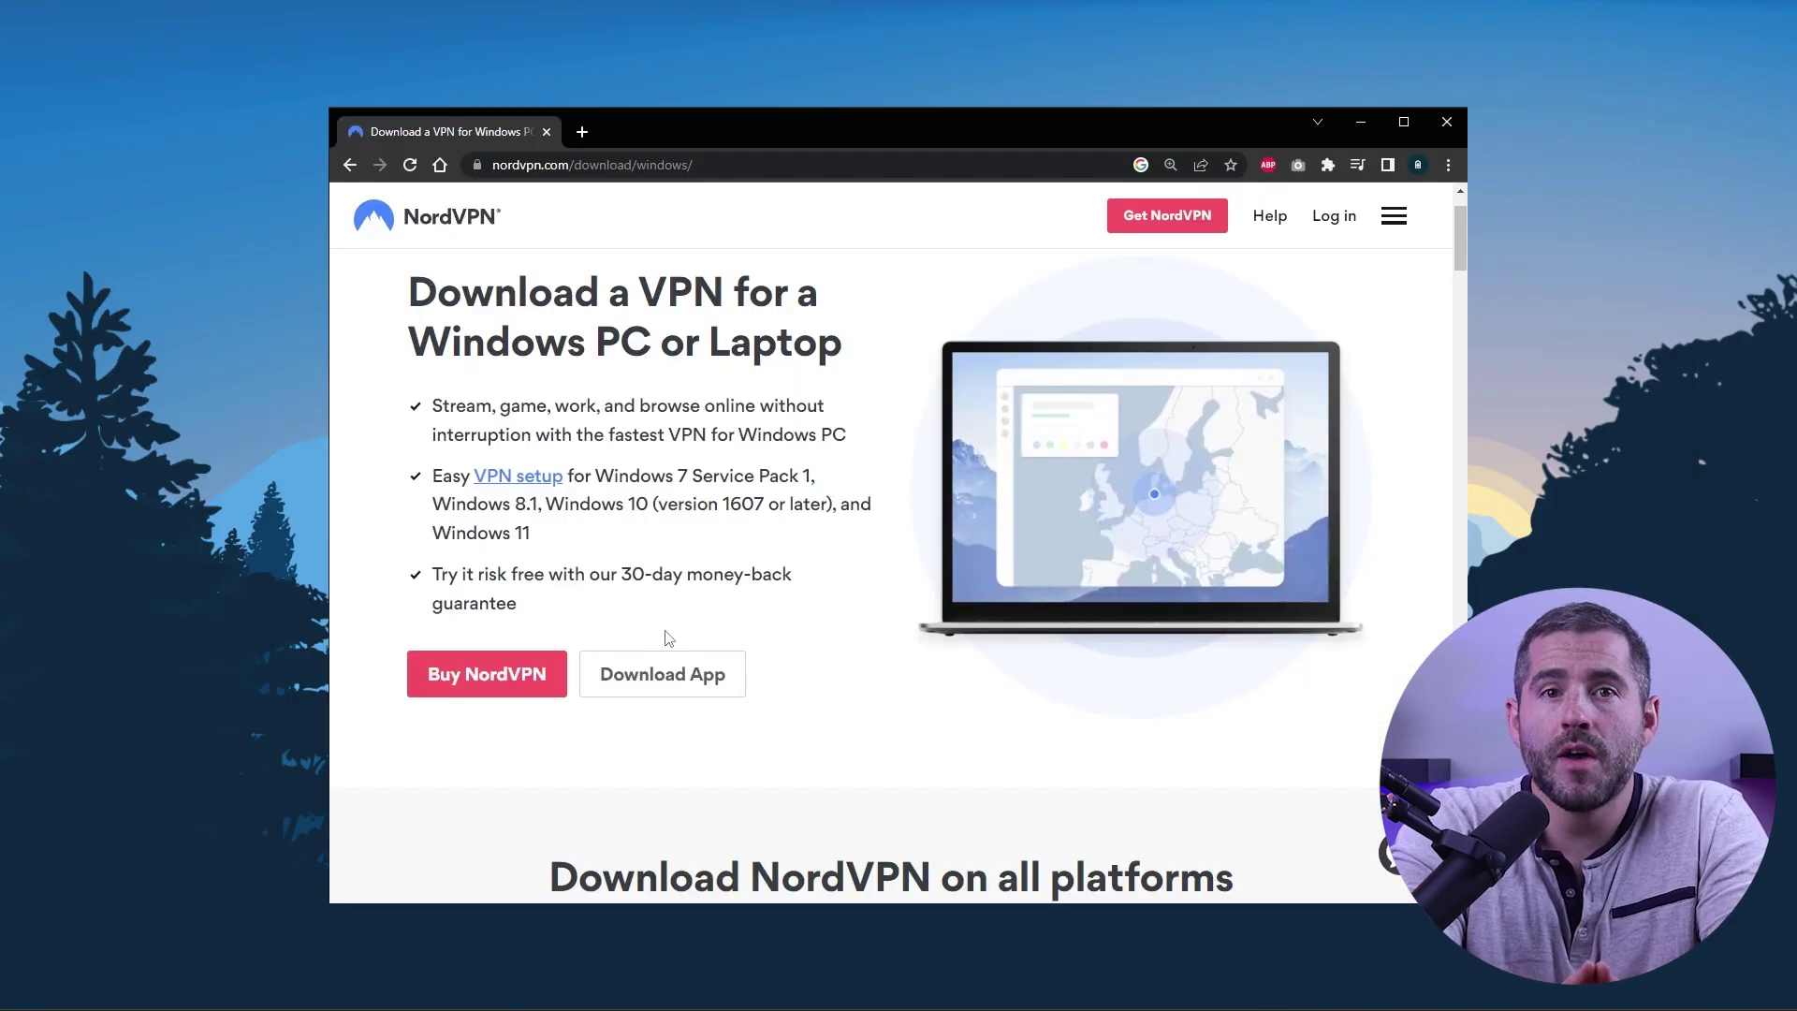
Step: Download and install the NordVPN Windows app, then continue to the account login page
{"action": "left_click", "coordinate": [646, 671]}
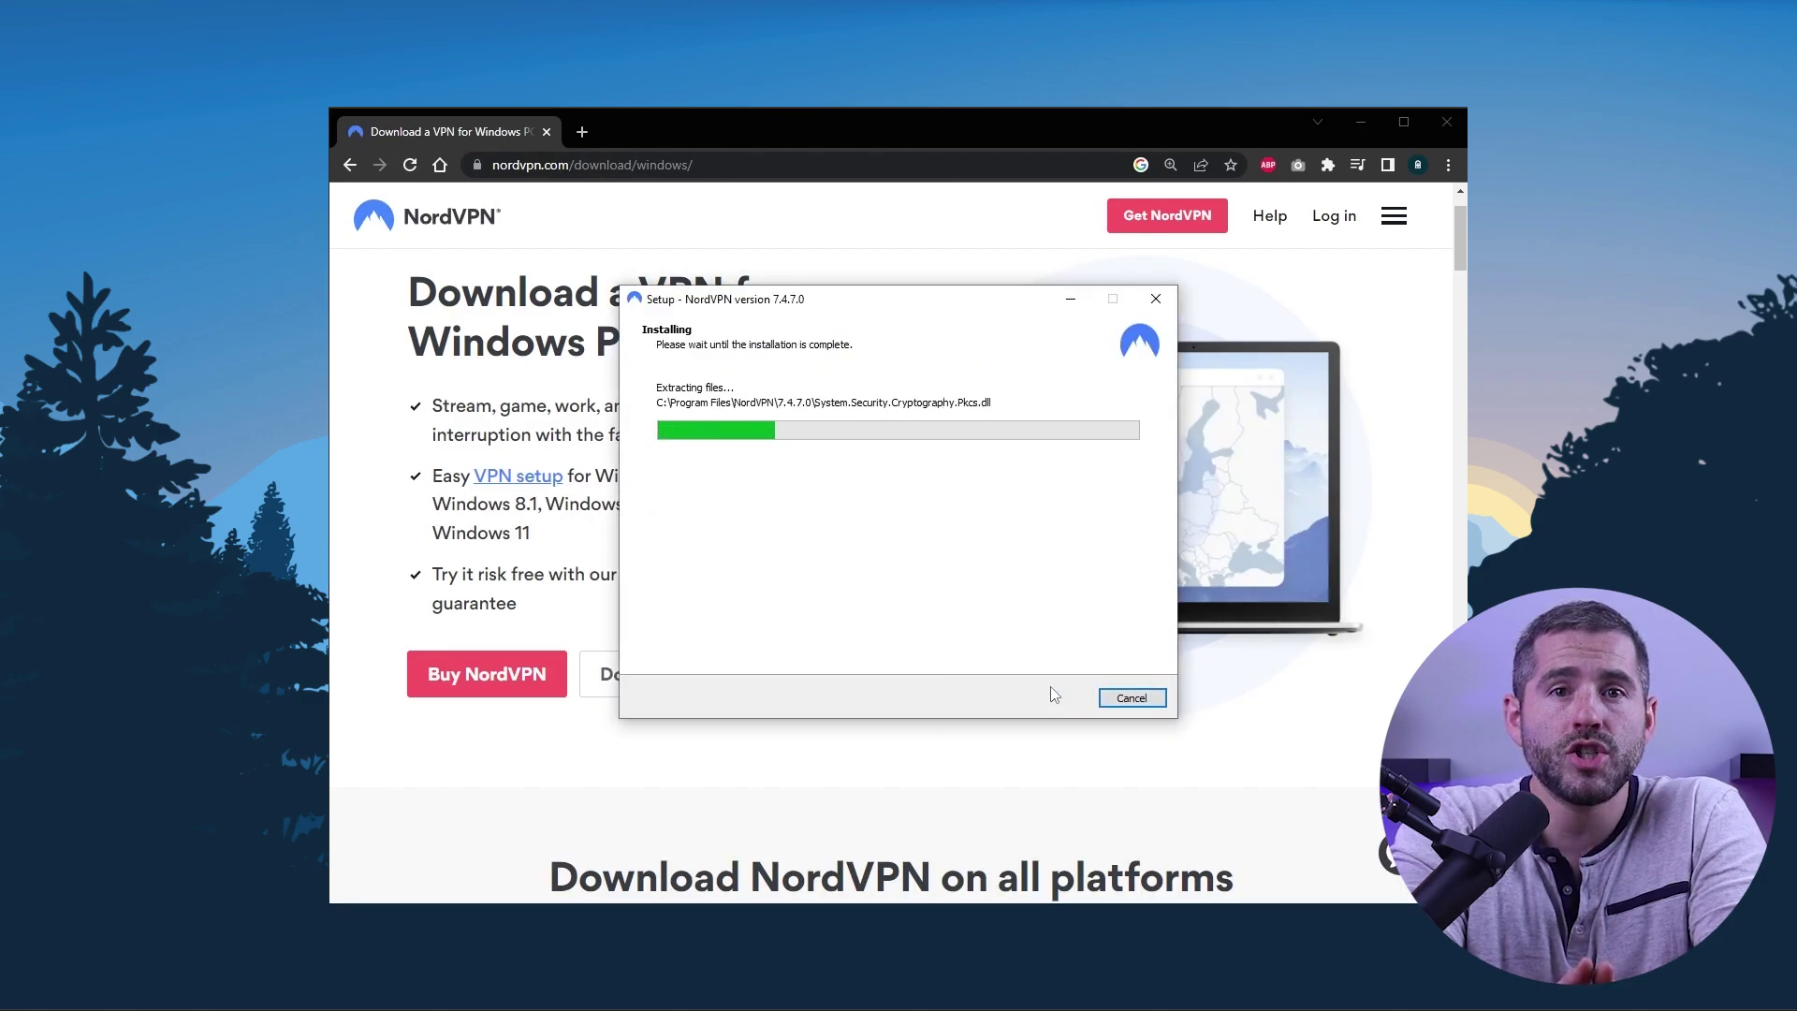
{"action": "left_click", "coordinate": [1053, 699]}
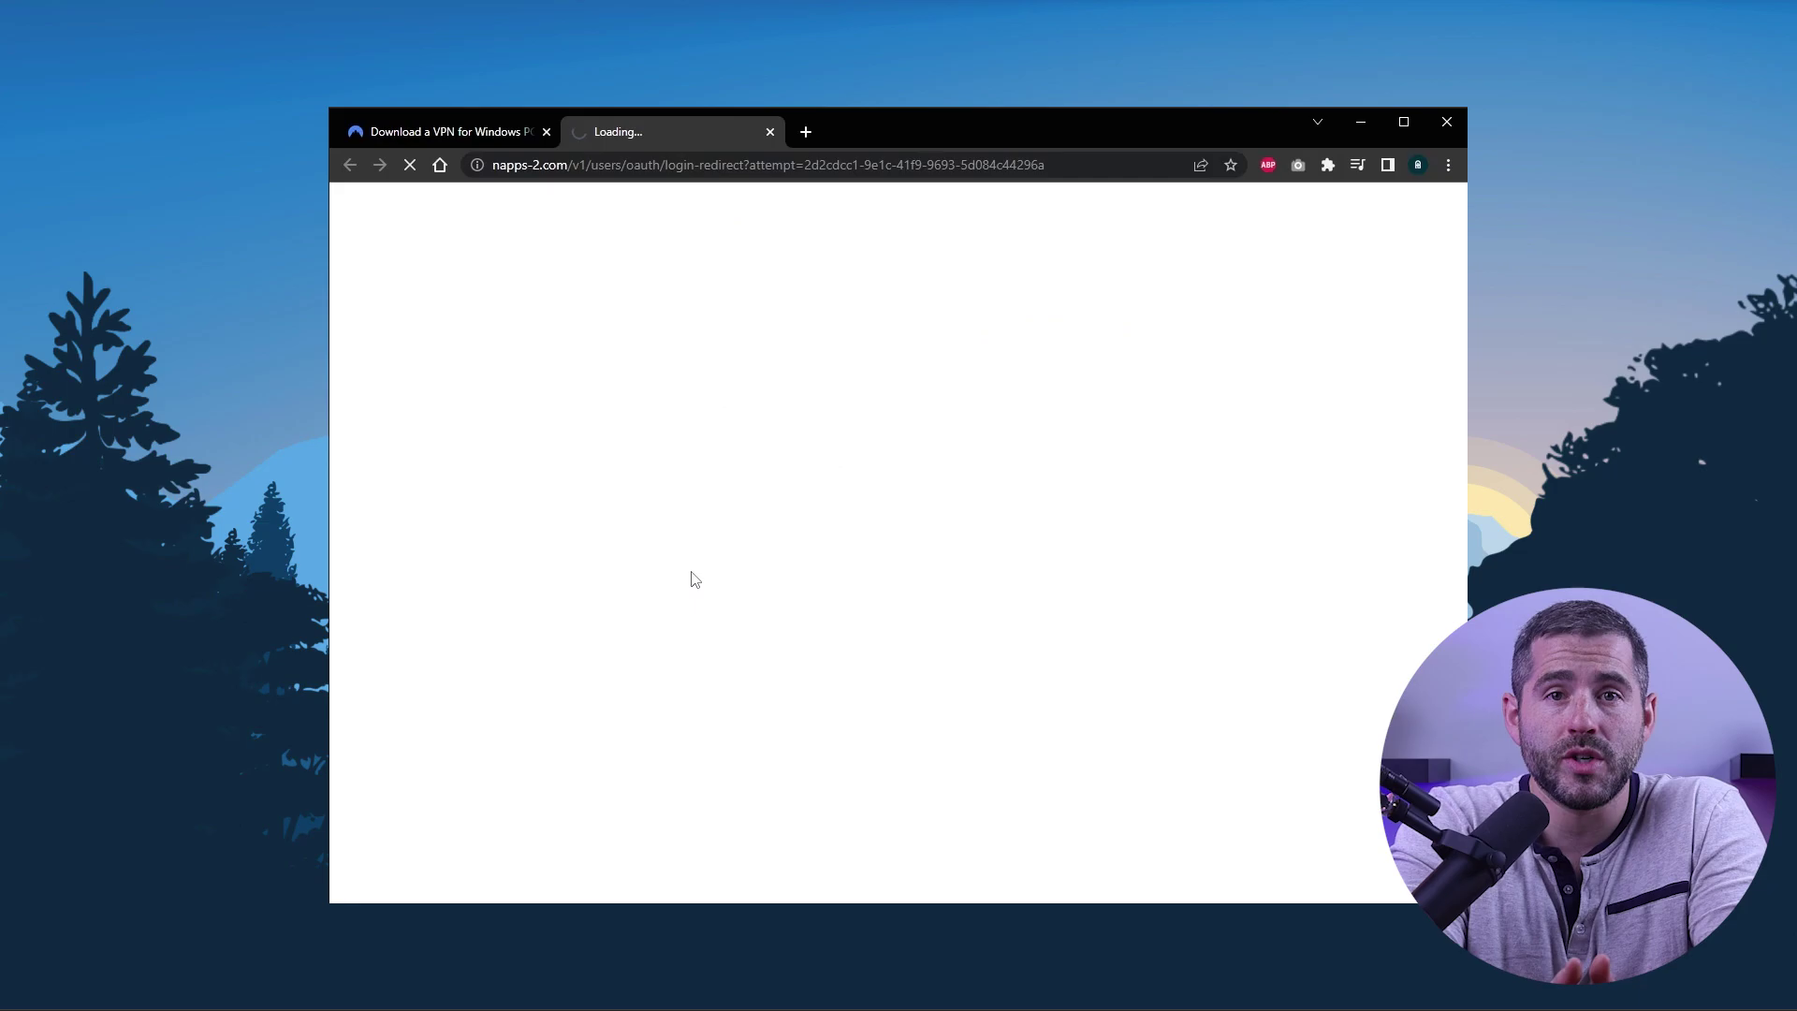
{"action": "left_click", "coordinate": [886, 577]}
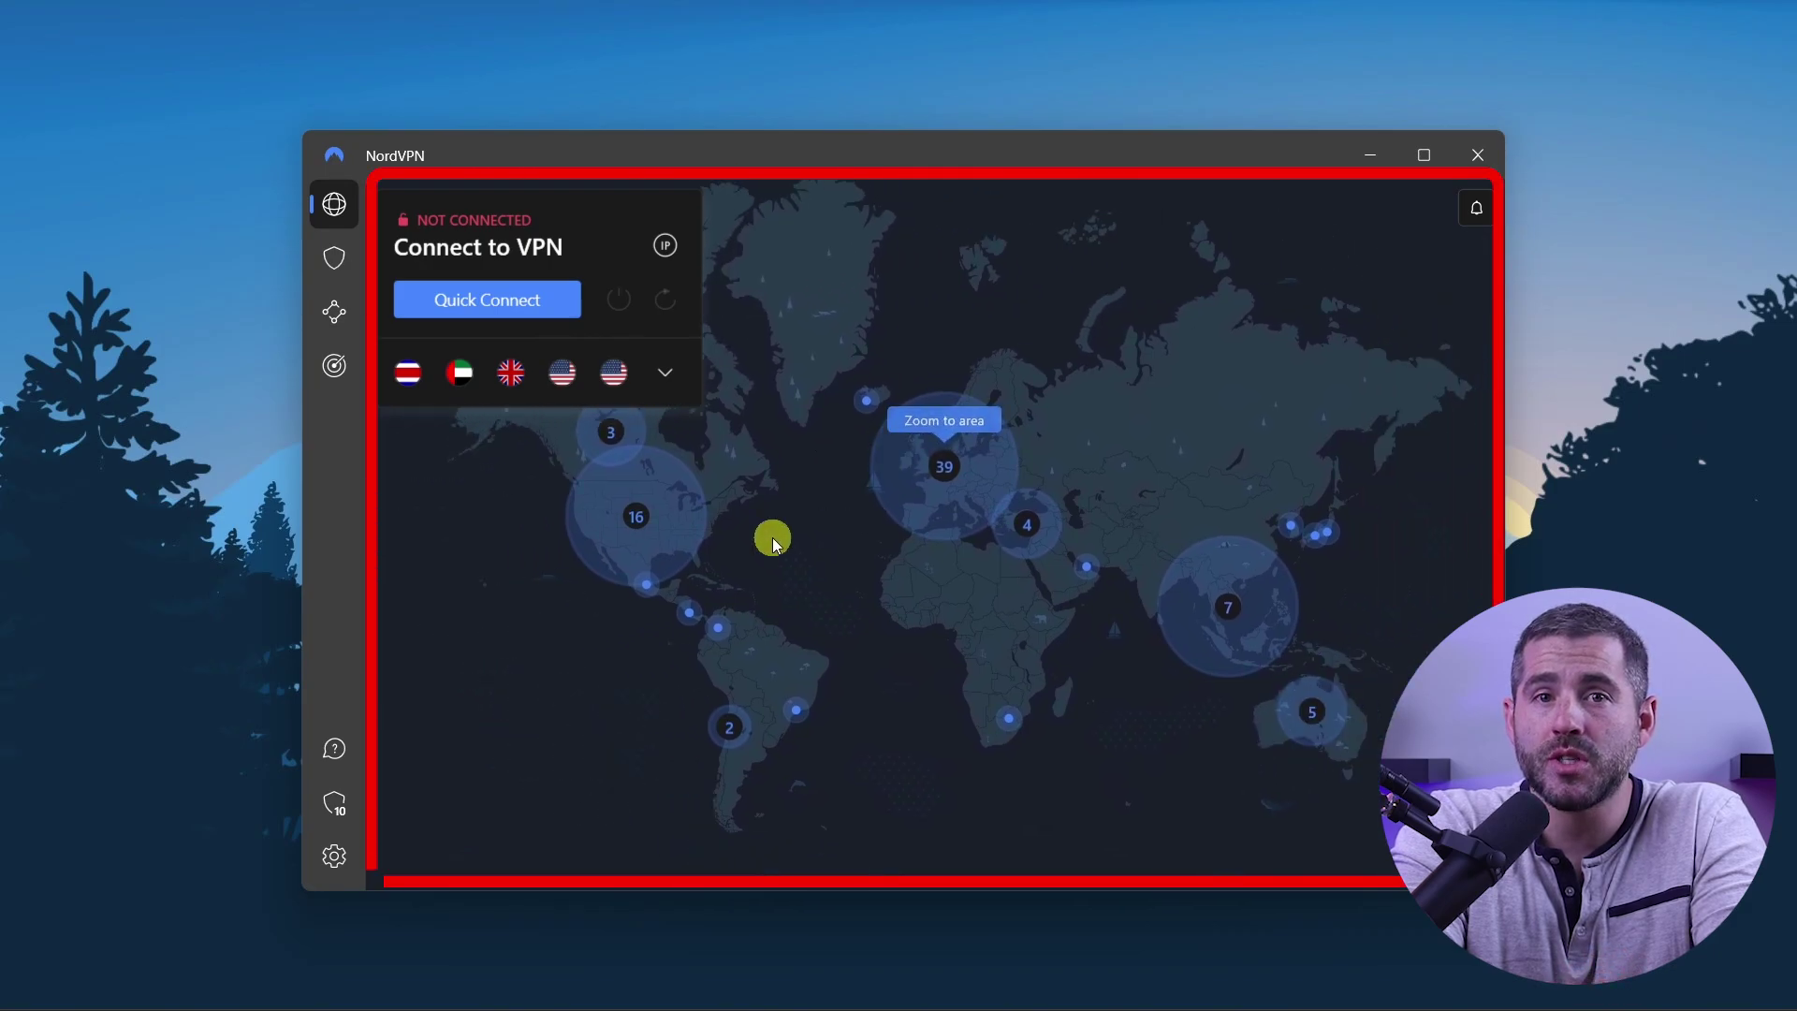
{"action": "scroll", "coordinate": [818, 590], "scroll_direction": "up", "scroll_amount": 3}
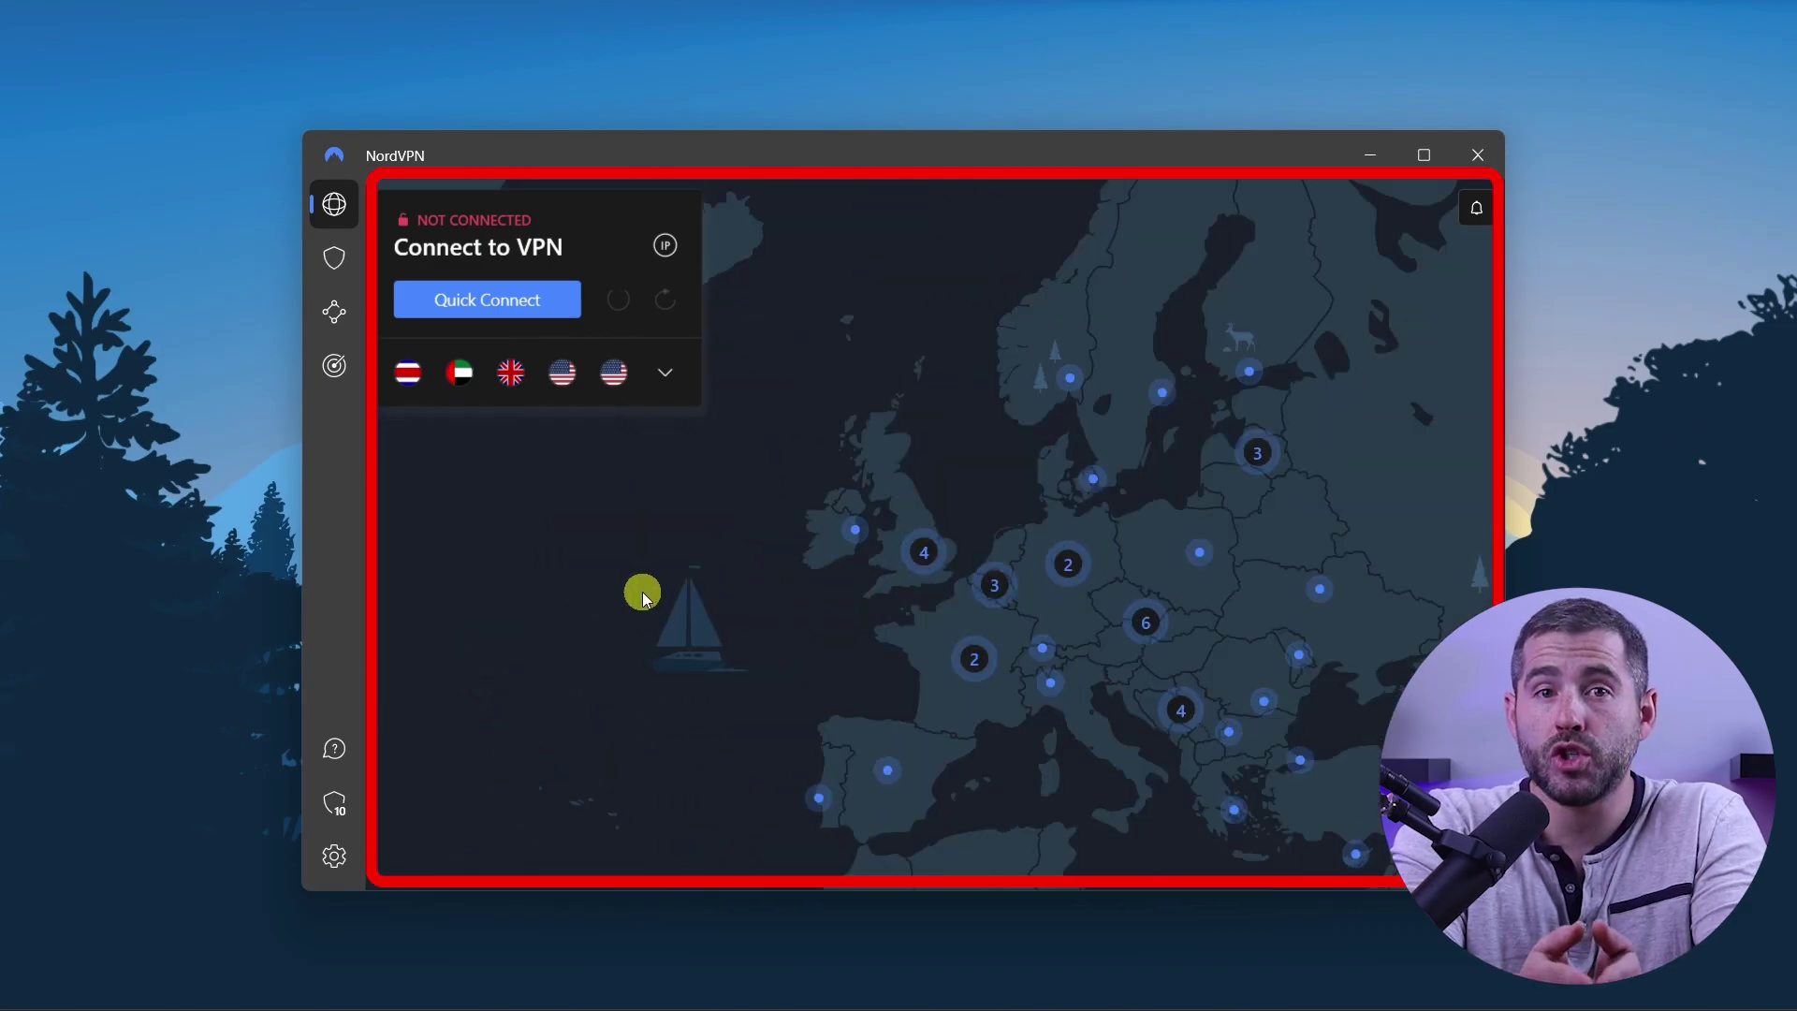
Step: Pan the NordVPN map from Europe across North, Central and South America
{"action": "left_click_drag", "start_coordinate": [825, 601], "coordinate": [1438, 499]}
{"action": "mouse_move", "coordinate": [1095, 408]}
{"action": "left_mouse_down"}
{"action": "mouse_move", "coordinate": [924, 340]}
{"action": "mouse_move", "coordinate": [871, 236]}
{"action": "left_mouse_up"}
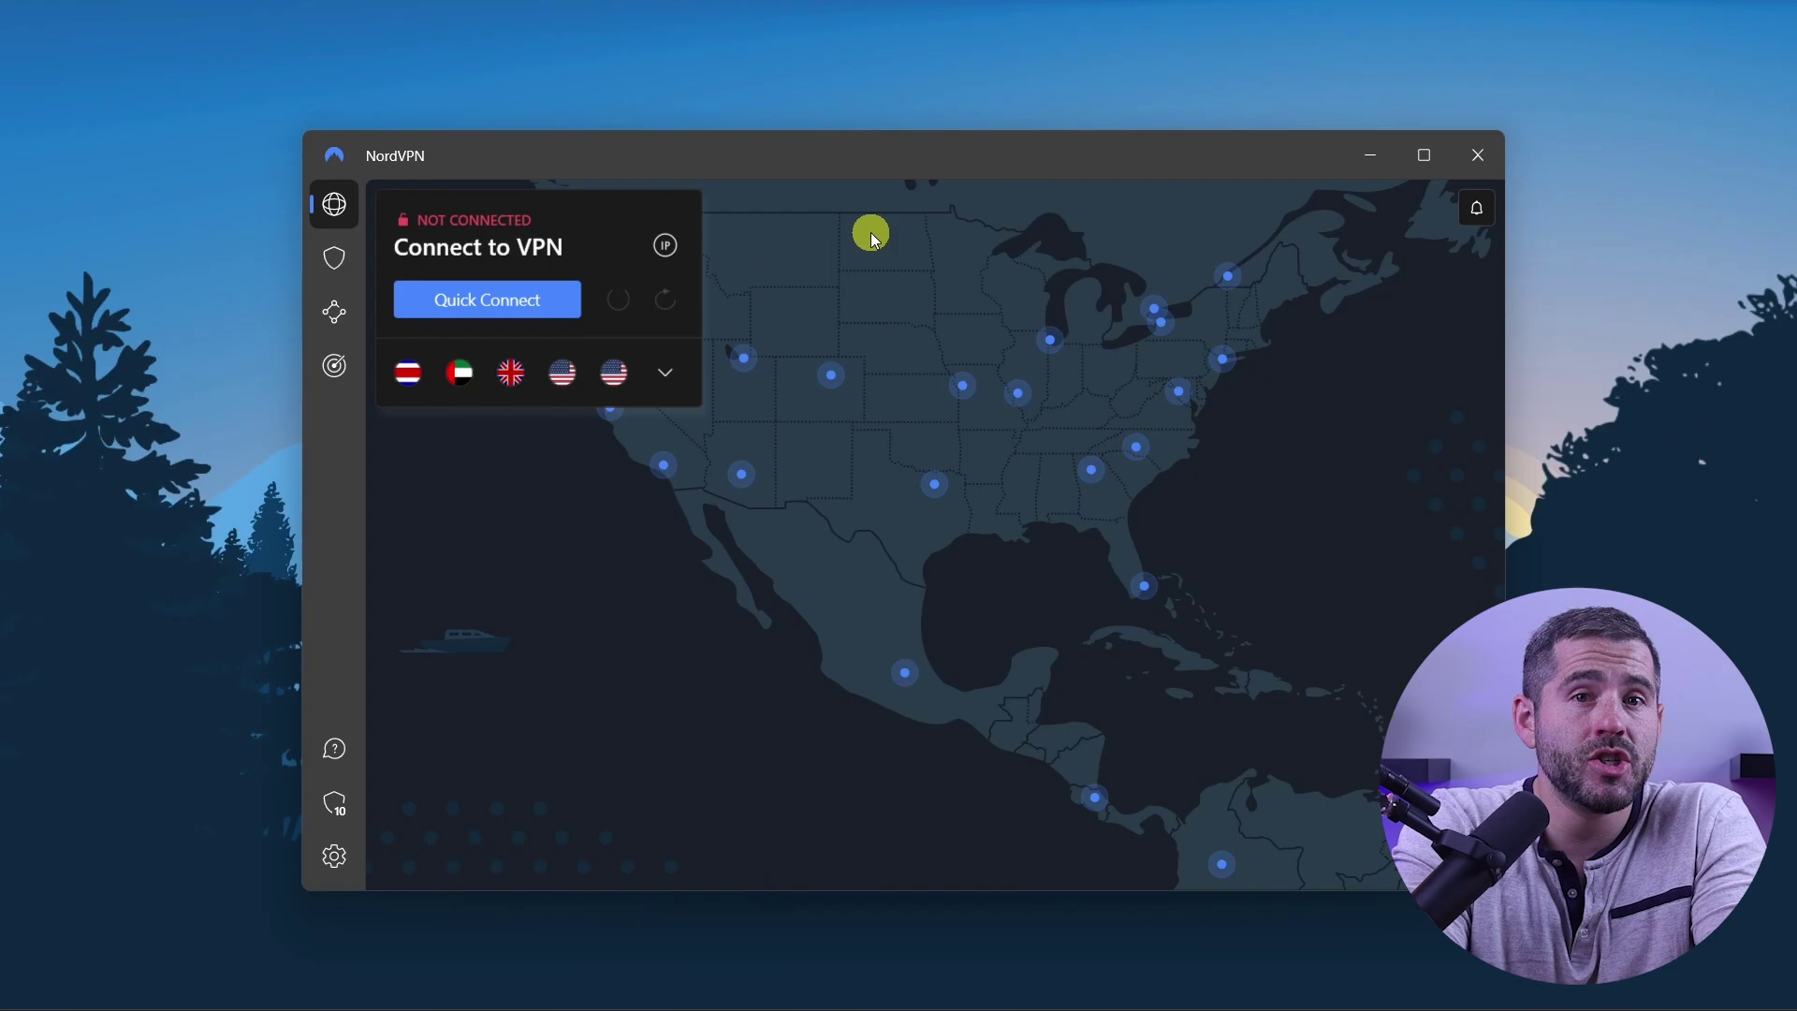
{"action": "mouse_move", "coordinate": [928, 608]}
{"action": "left_mouse_down"}
{"action": "mouse_move", "coordinate": [671, 439]}
{"action": "mouse_move", "coordinate": [1156, 509]}
{"action": "mouse_move", "coordinate": [762, 353]}
{"action": "mouse_move", "coordinate": [1215, 689]}
{"action": "mouse_move", "coordinate": [1328, 743]}
{"action": "left_mouse_up"}
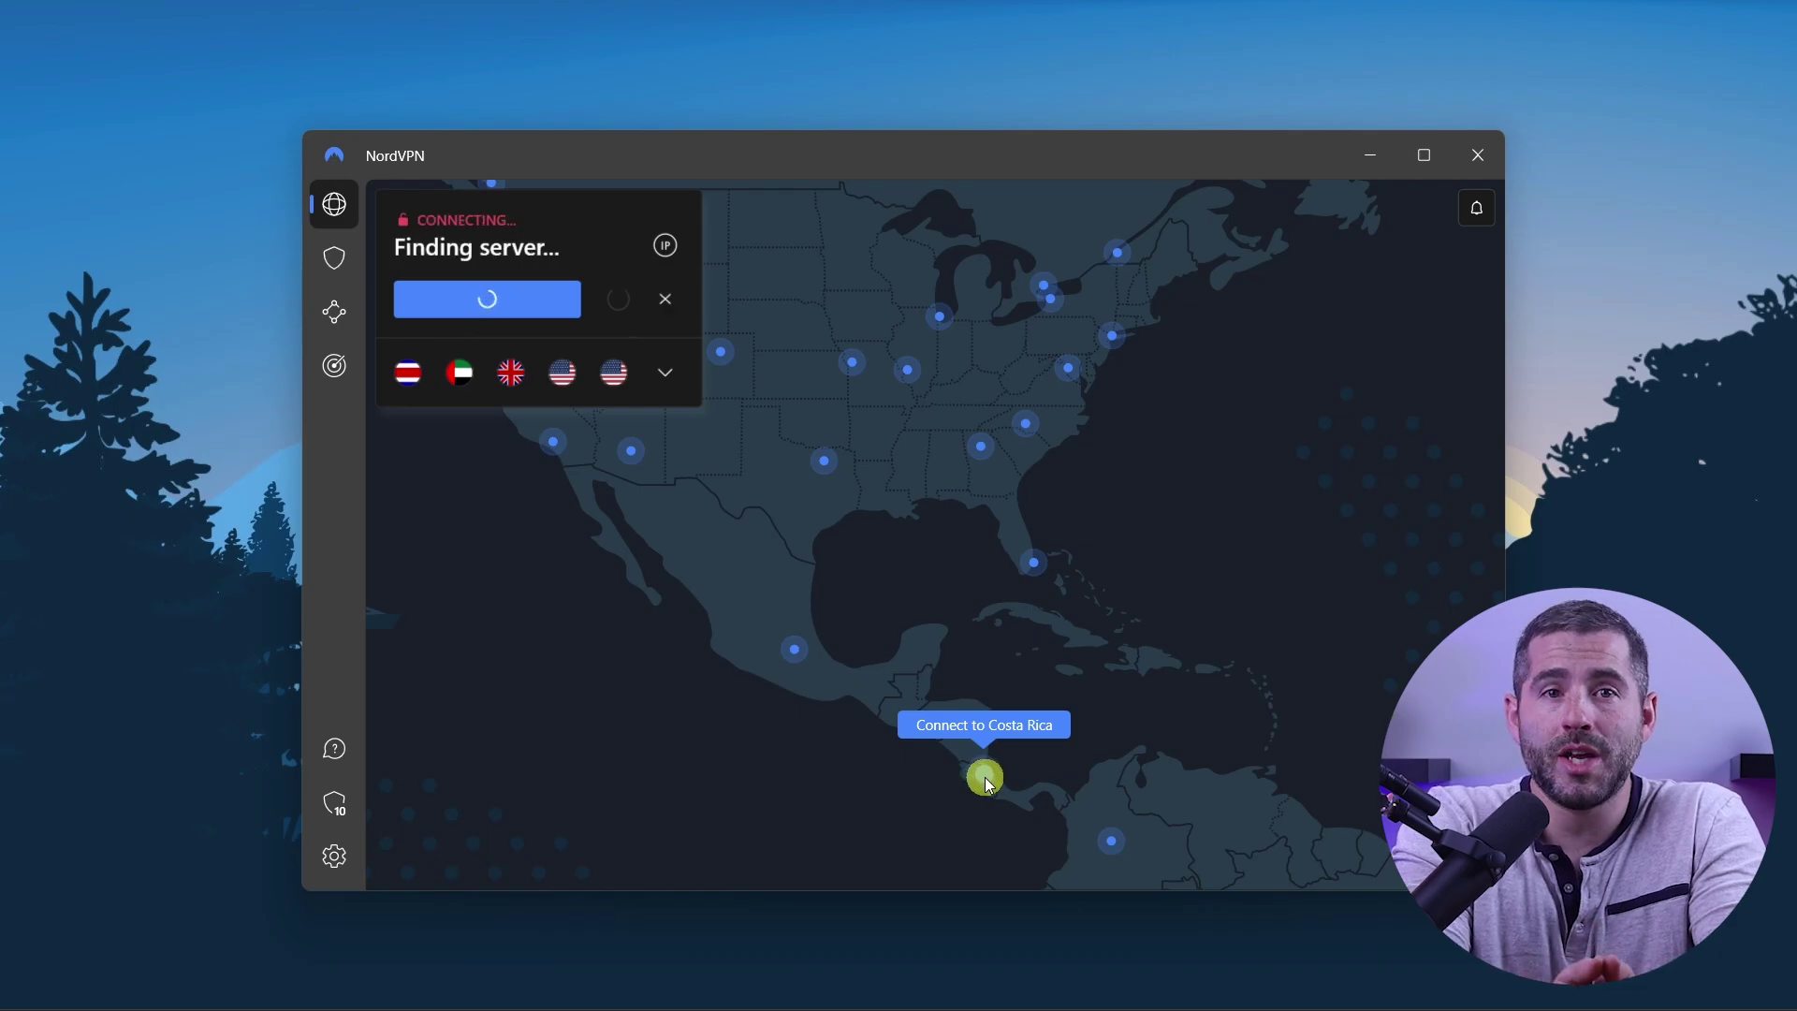
Step: Expand NordVPN's full server country list and start searching it for San Jose
{"action": "left_click", "coordinate": [672, 377]}
{"action": "left_click", "coordinate": [519, 438]}
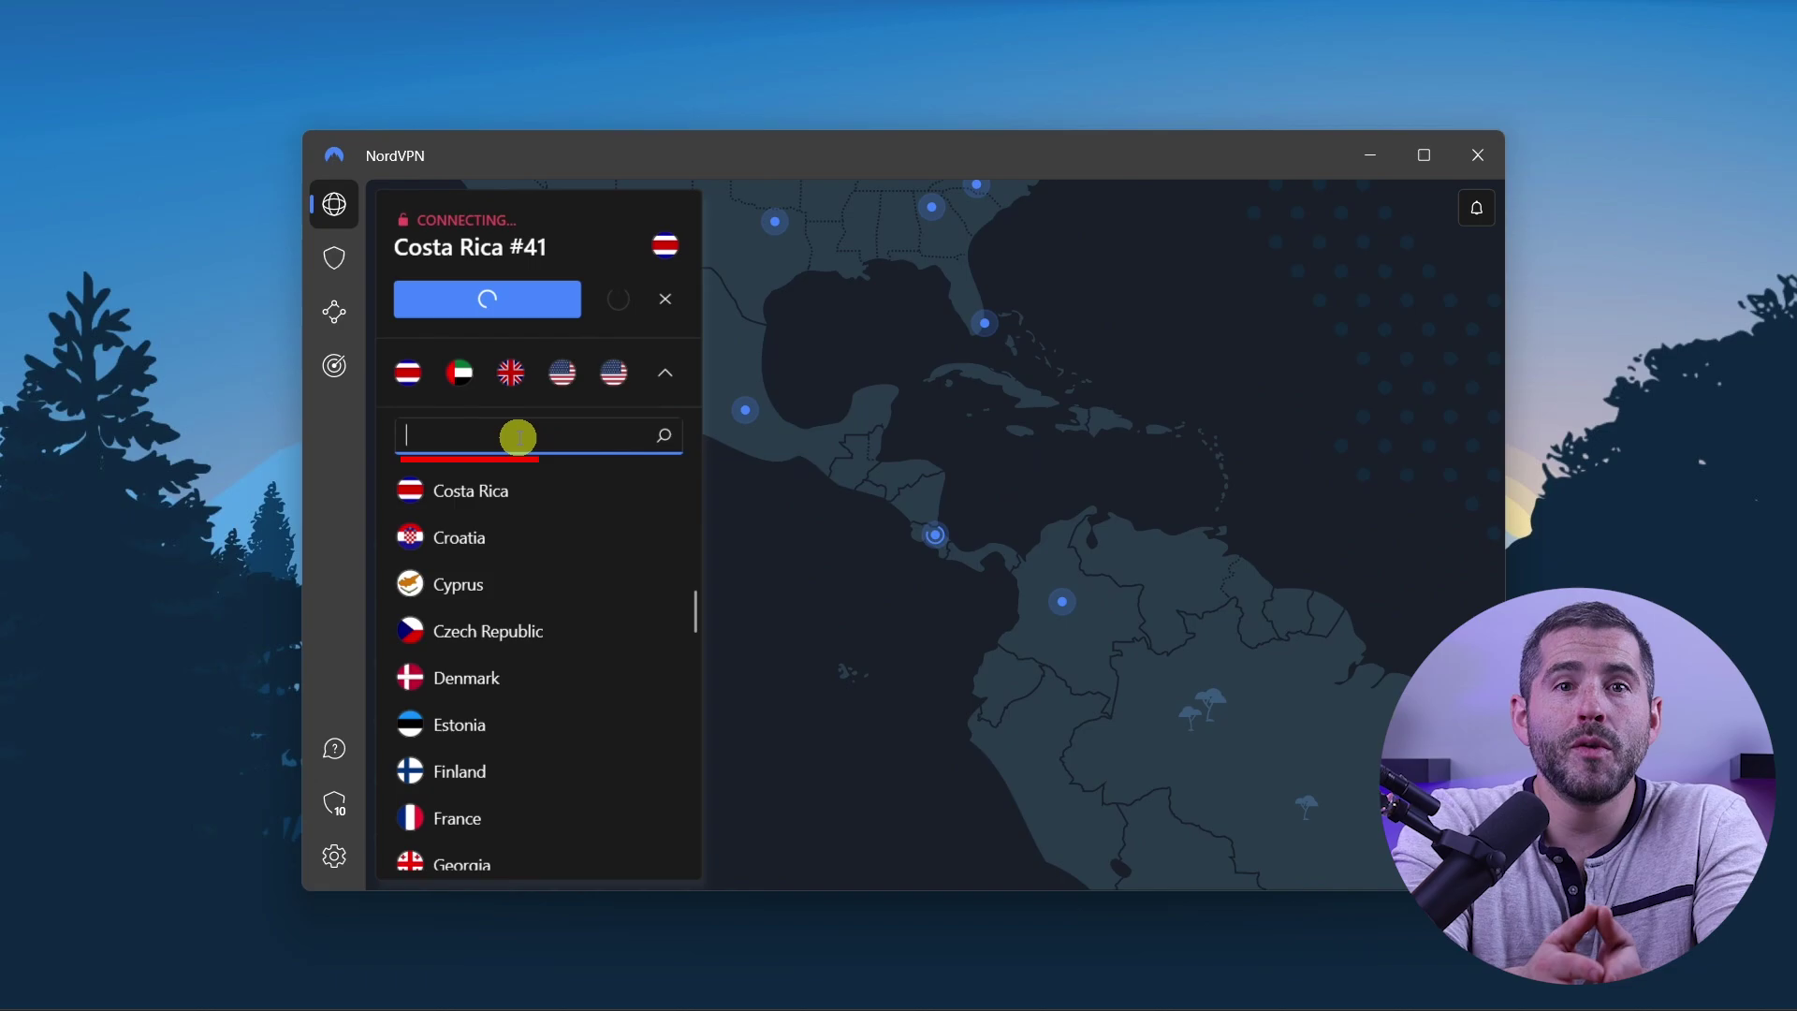
{"action": "type", "text": "San Jose"}
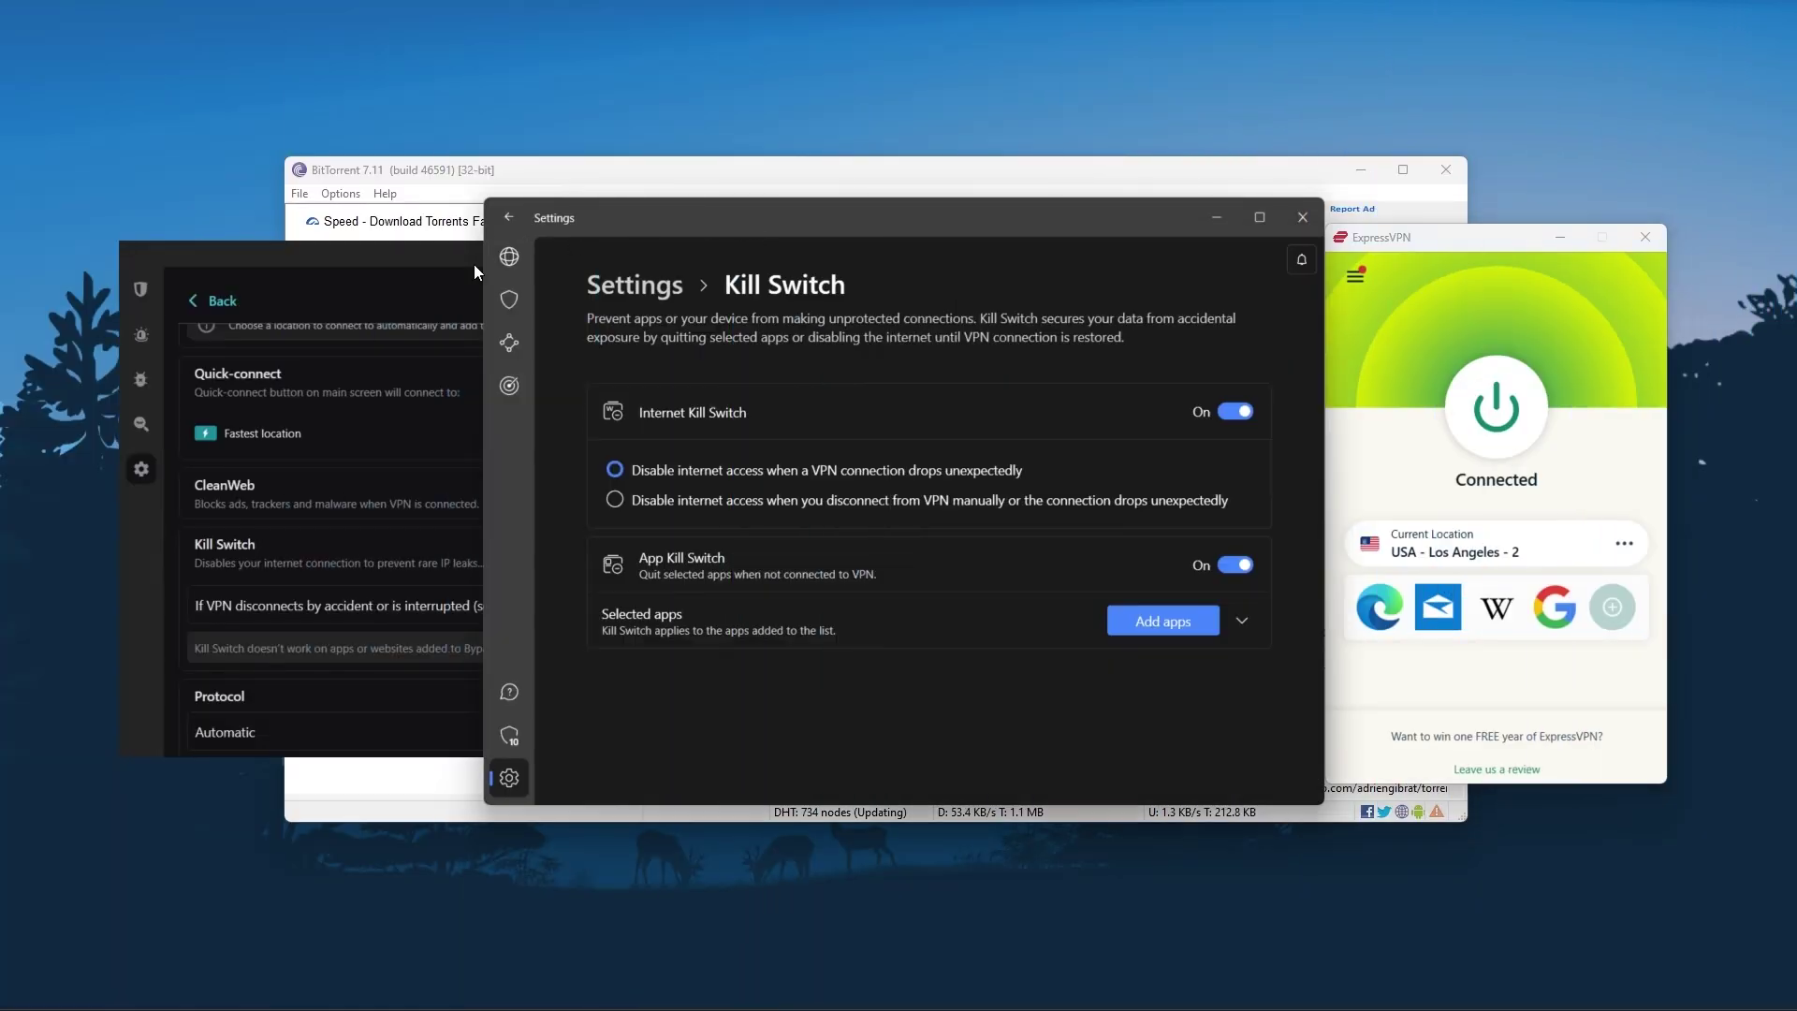
Step: Bring Surfshark and BitTorrent forward, then switch Edge from Hulu to Prime Video
{"action": "left_click", "coordinate": [334, 351]}
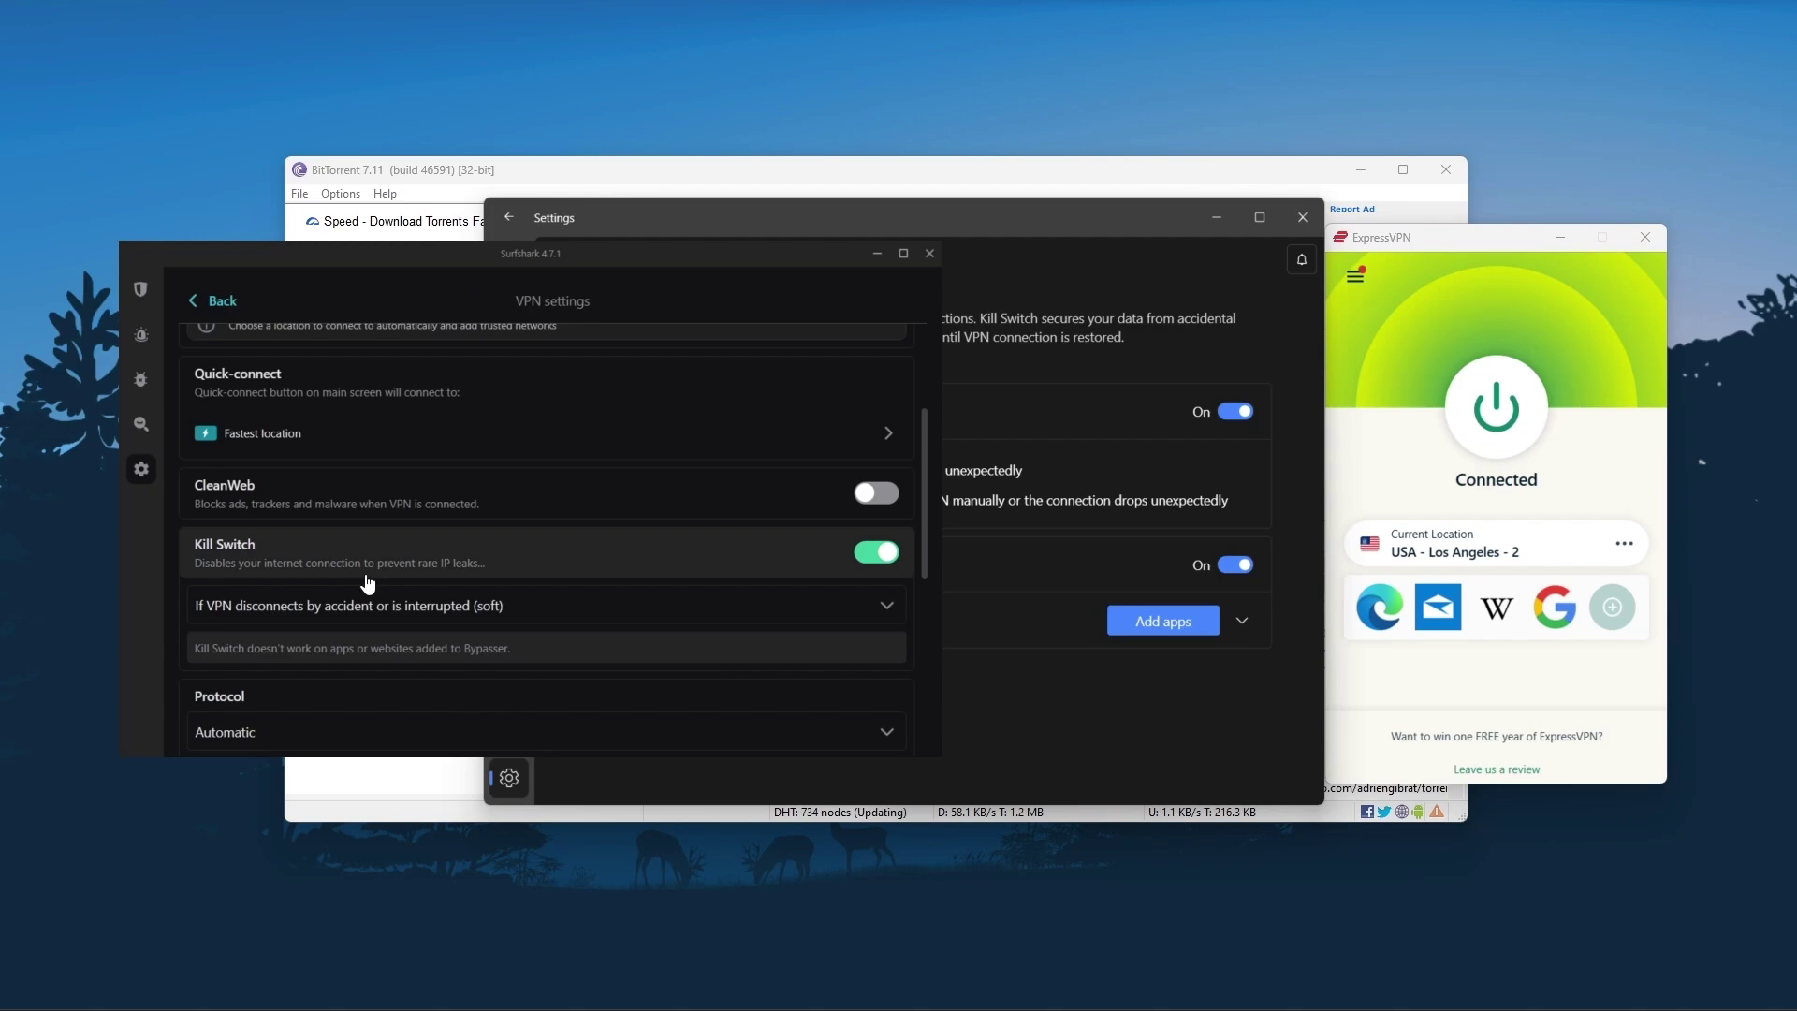
{"action": "left_click", "coordinate": [850, 181]}
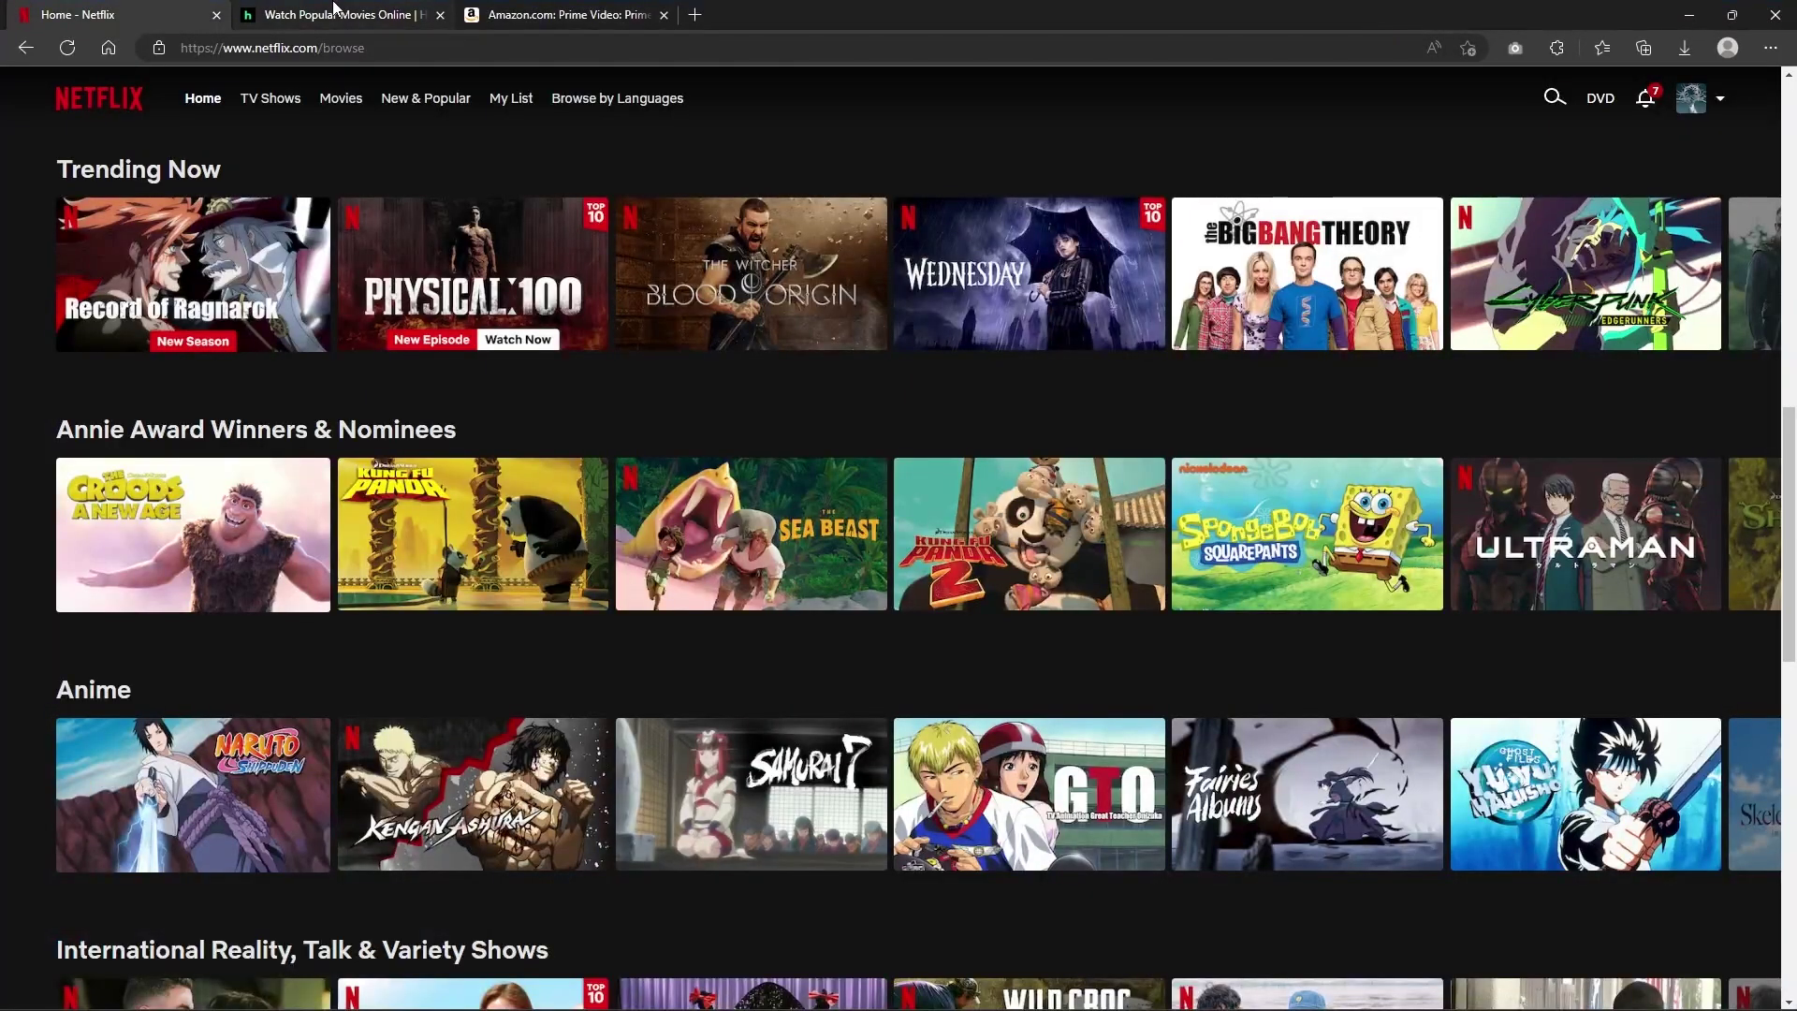
{"action": "left_click", "coordinate": [337, 13]}
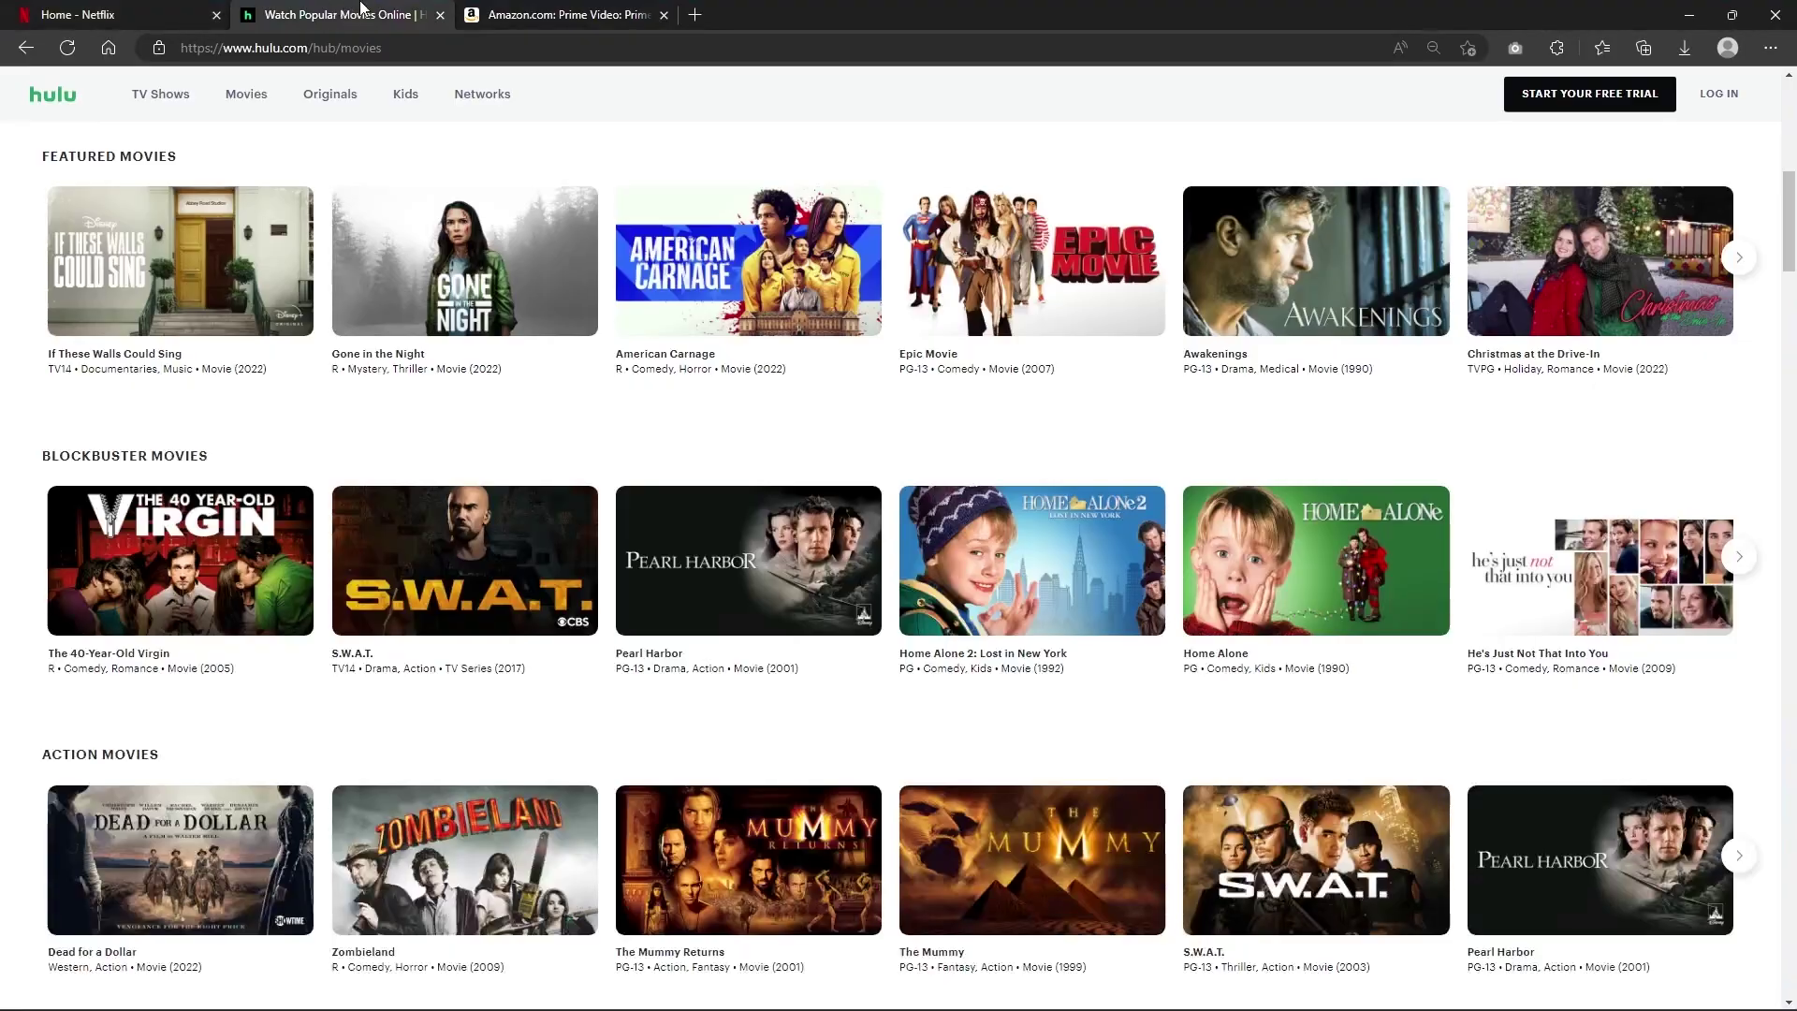
{"action": "left_click", "coordinate": [494, 12]}
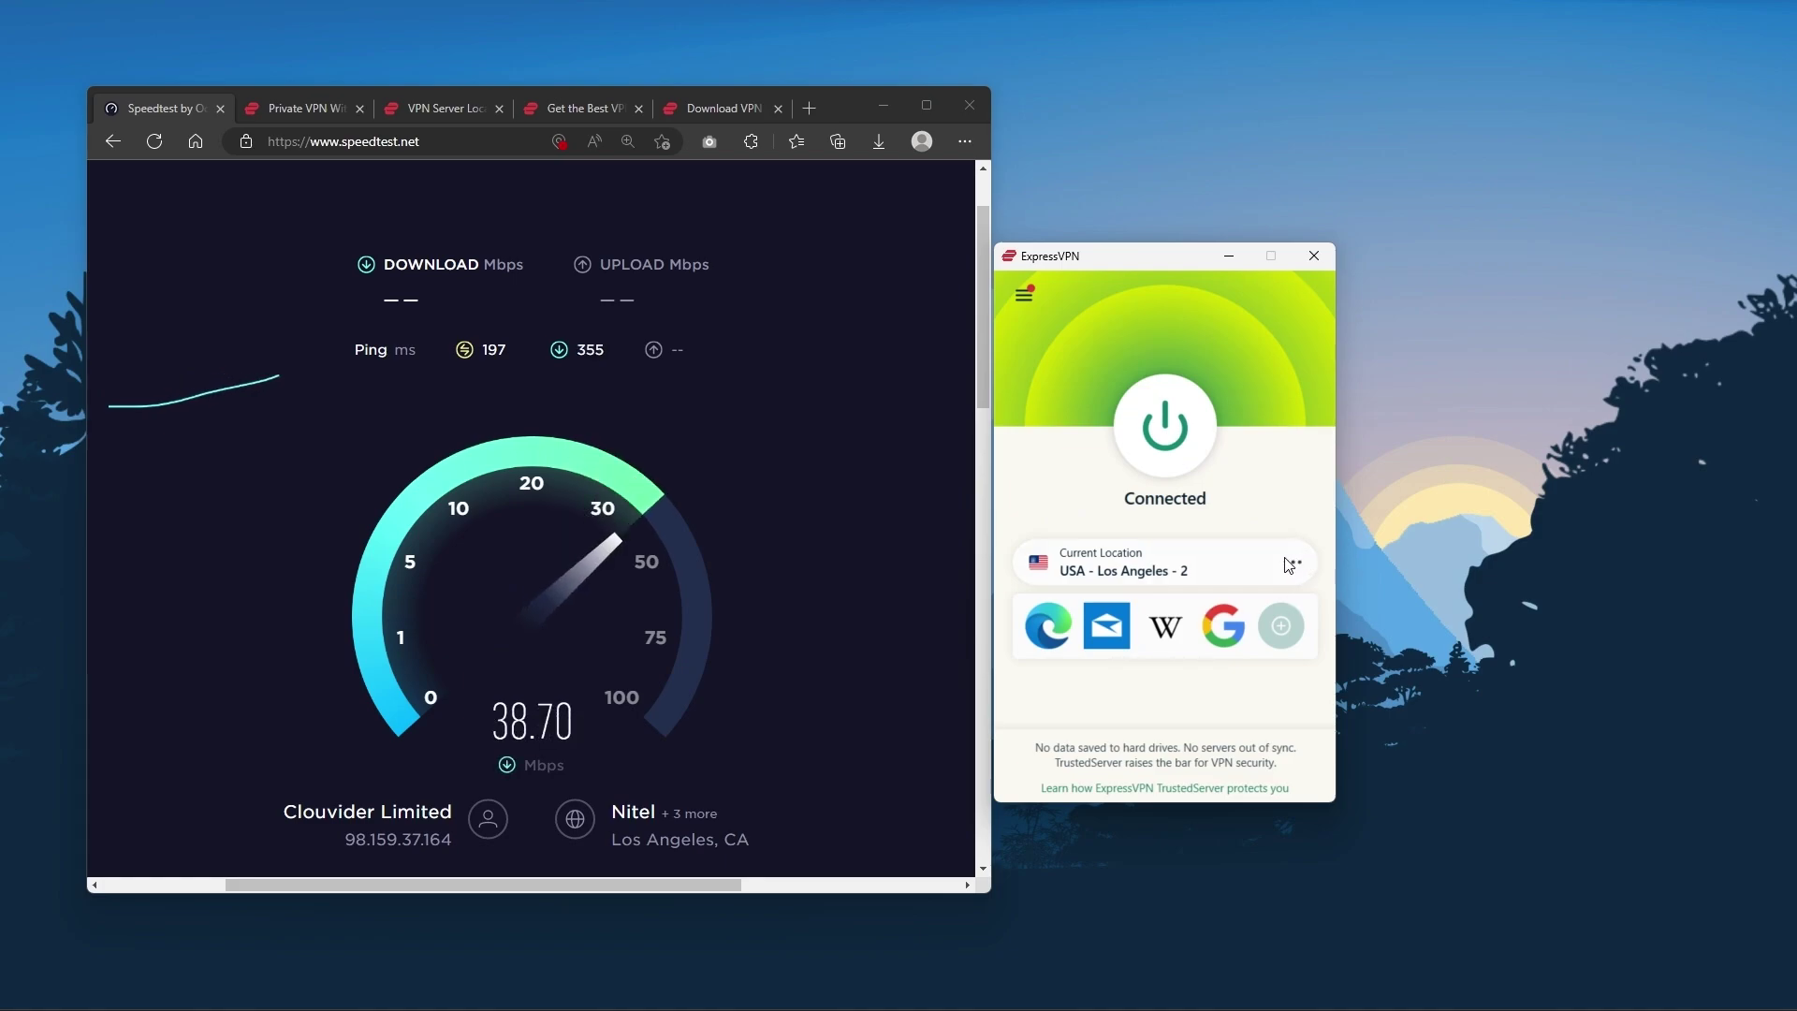
{"action": "scroll", "coordinate": [1502, 482], "scroll_direction": "down", "scroll_amount": 3}
{"action": "scroll", "coordinate": [1502, 506], "scroll_direction": "down", "scroll_amount": 3}
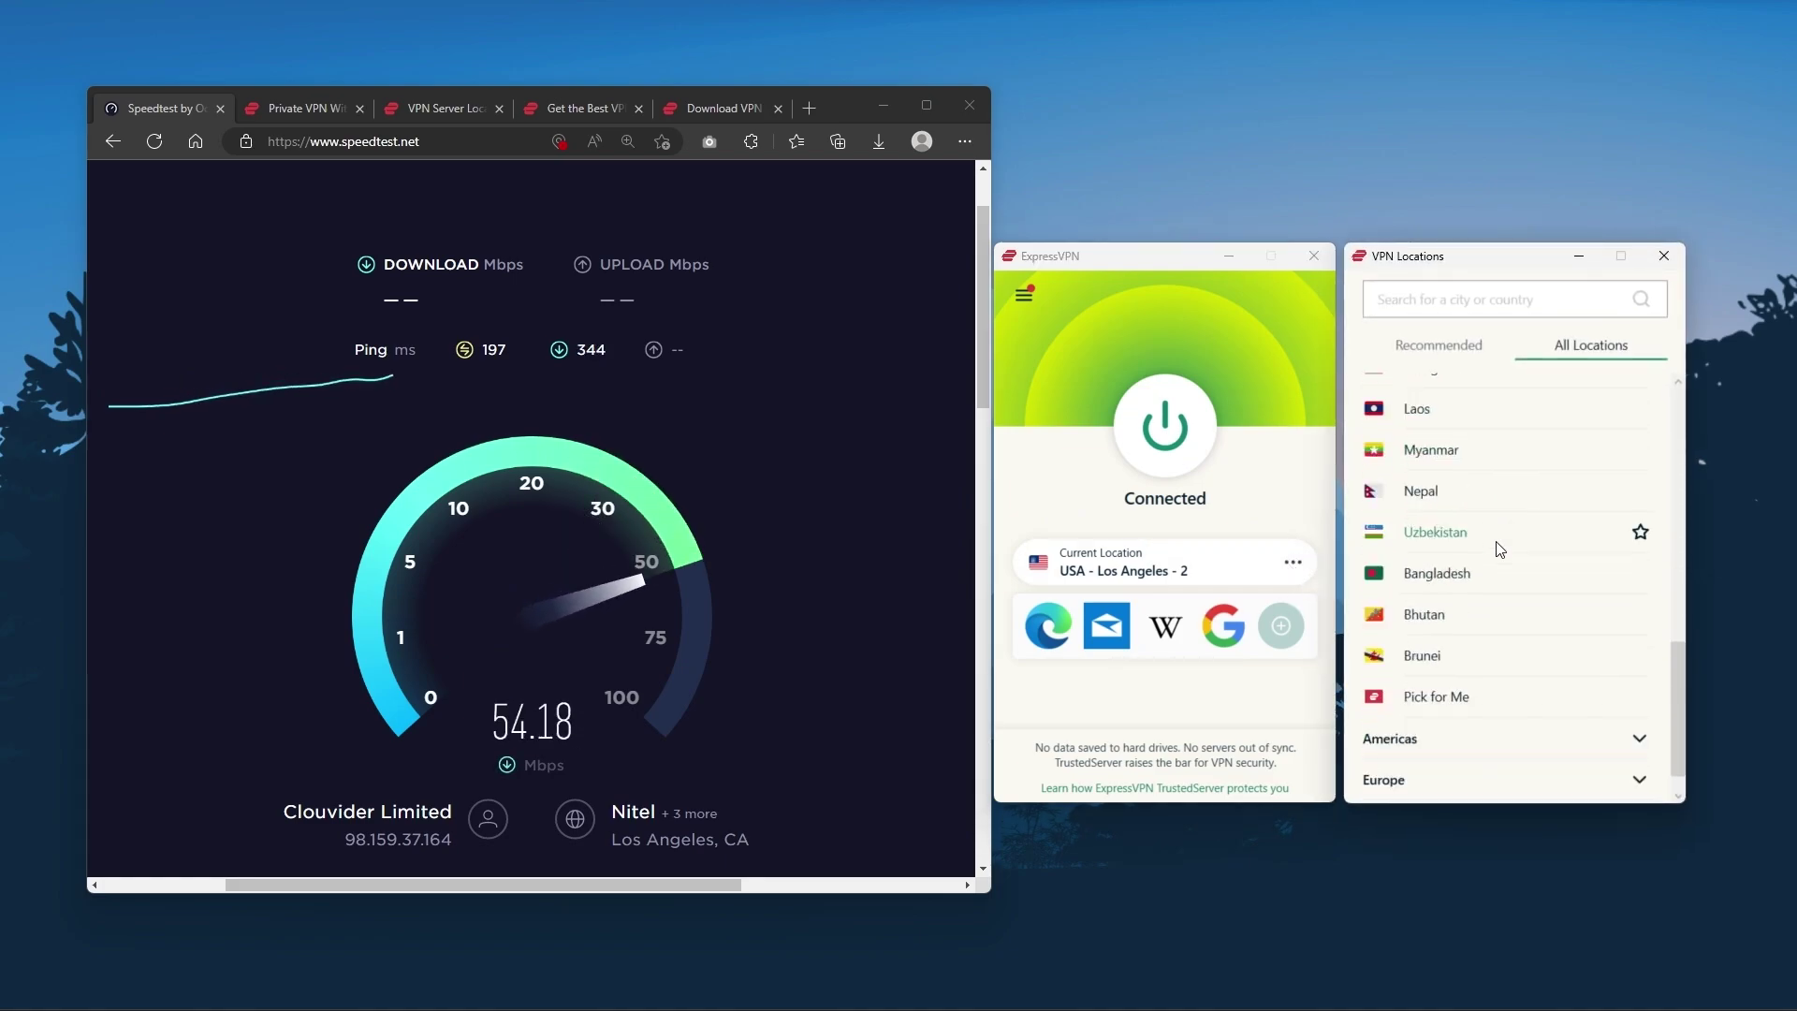
{"action": "scroll", "coordinate": [1424, 642], "scroll_direction": "down", "scroll_amount": 3}
Step: Expand the Europe section of ExpressVPN's All Locations list
{"action": "left_click", "coordinate": [1516, 759]}
{"action": "scroll", "coordinate": [1510, 702], "scroll_direction": "down", "scroll_amount": 3}
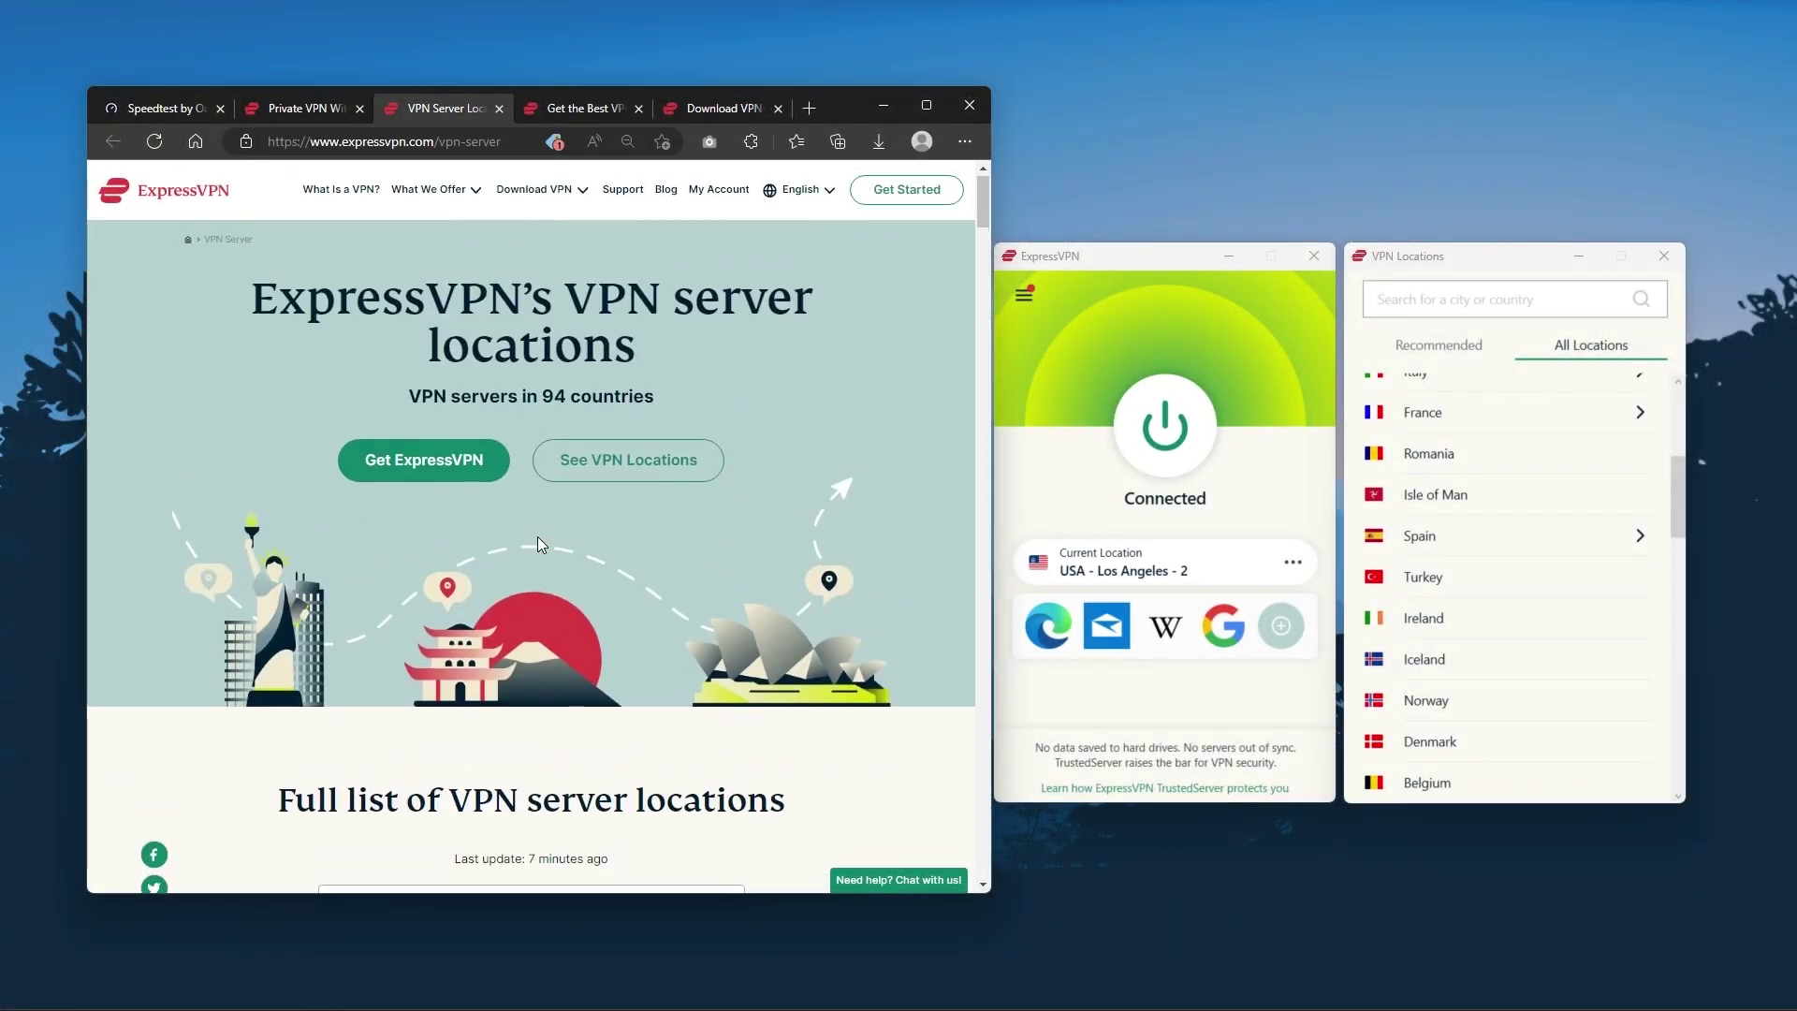
{"action": "scroll", "coordinate": [1540, 533], "scroll_direction": "down", "scroll_amount": 5}
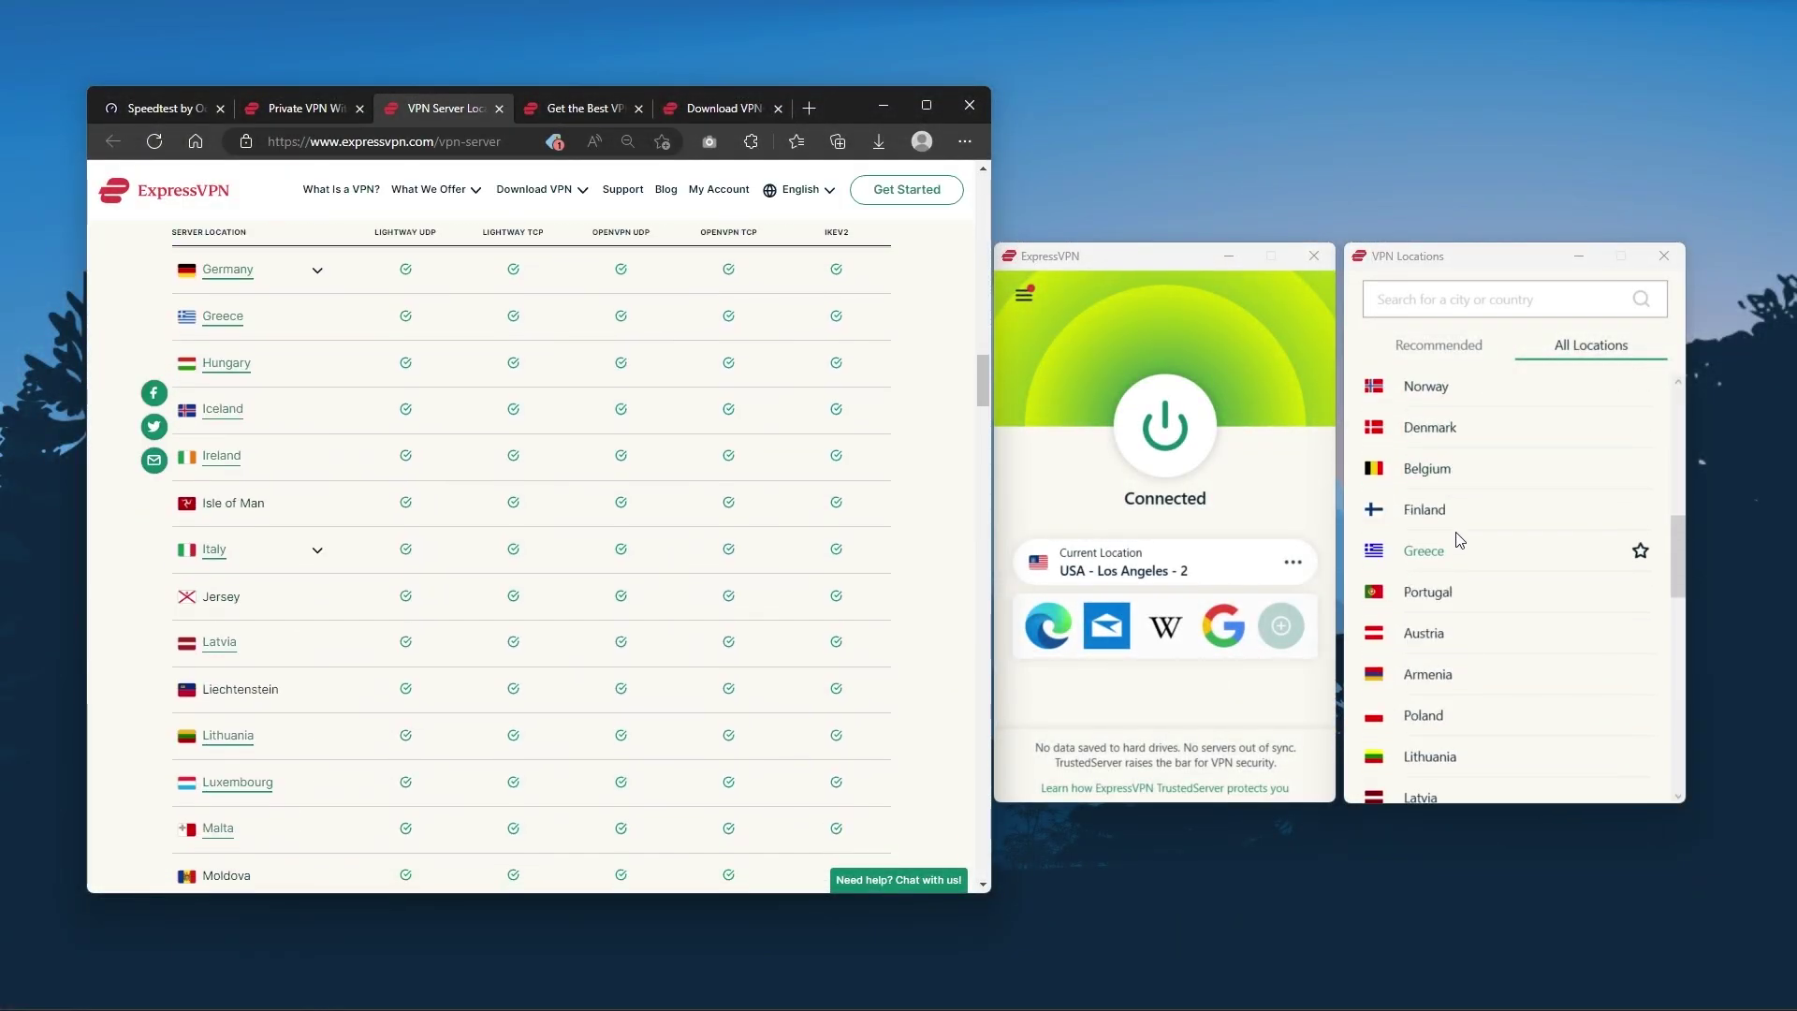
{"action": "scroll", "coordinate": [1539, 562], "scroll_direction": "down", "scroll_amount": 5}
{"action": "scroll", "coordinate": [1489, 603], "scroll_direction": "down", "scroll_amount": 5}
{"action": "scroll", "coordinate": [1446, 660], "scroll_direction": "down", "scroll_amount": 4}
{"action": "scroll", "coordinate": [1460, 618], "scroll_direction": "up", "scroll_amount": 5}
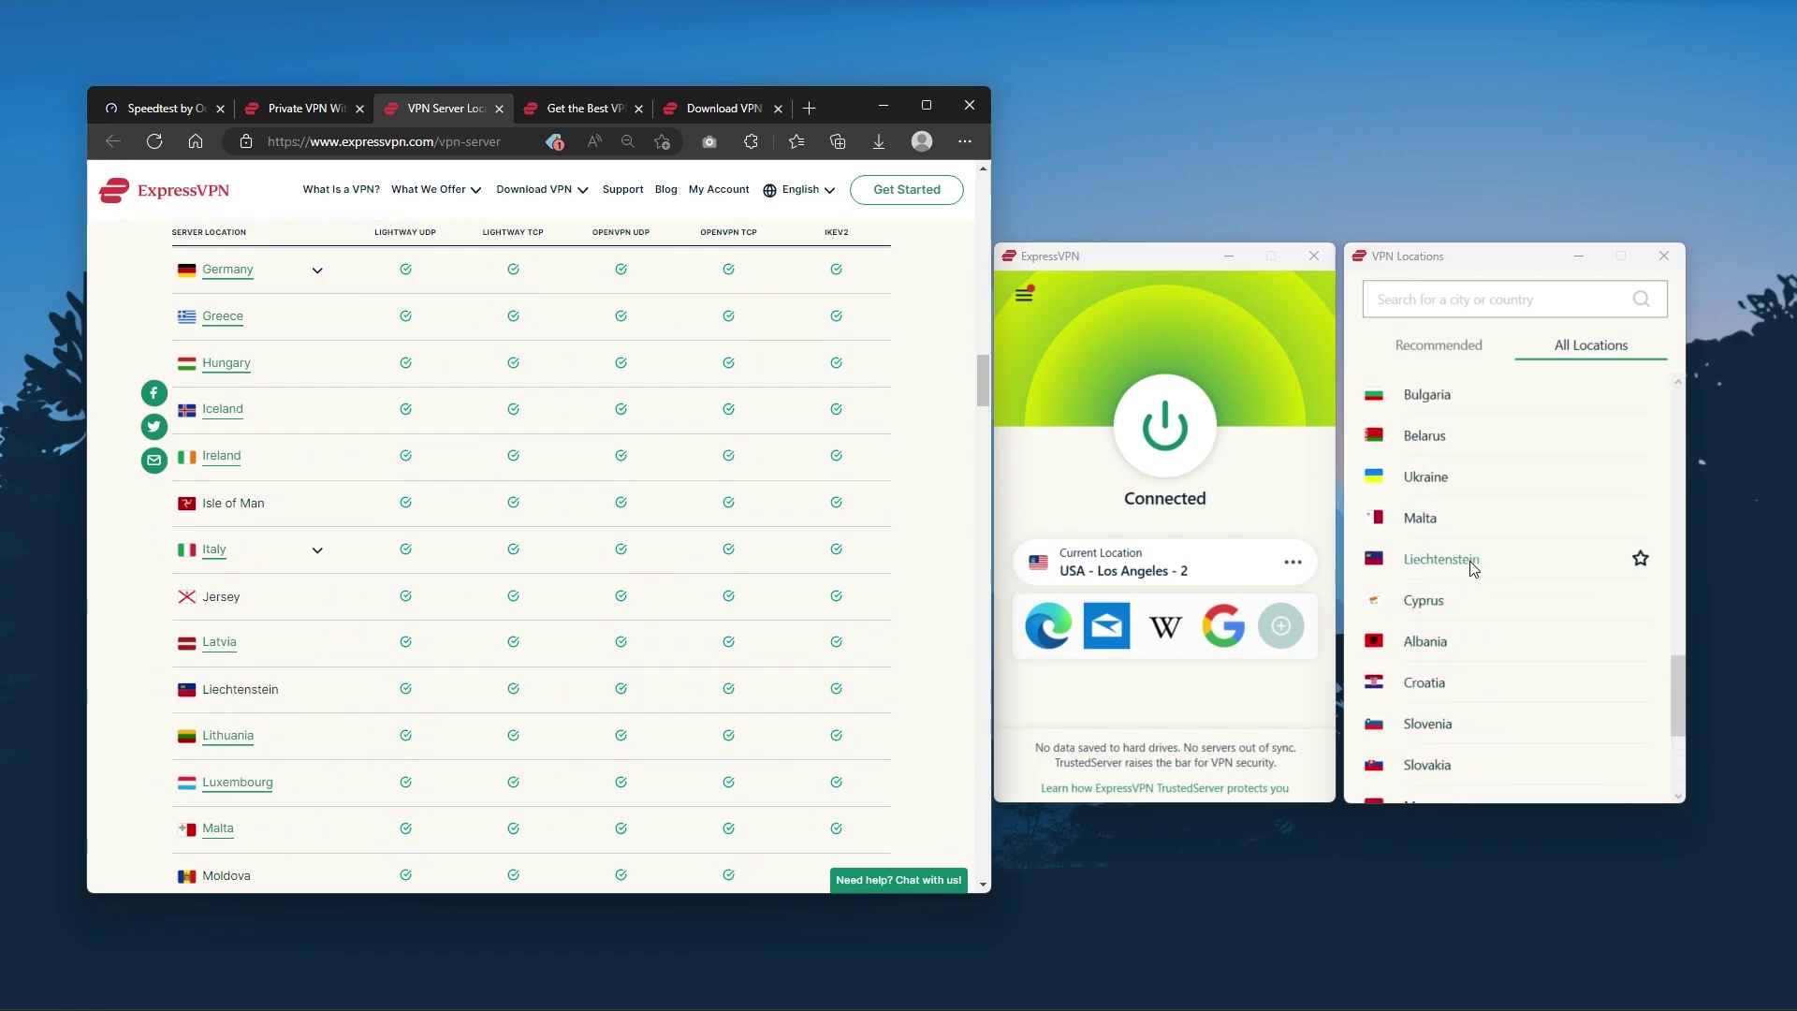
{"action": "scroll", "coordinate": [1473, 492], "scroll_direction": "up", "scroll_amount": 5}
{"action": "scroll", "coordinate": [1467, 506], "scroll_direction": "up", "scroll_amount": 5}
{"action": "scroll", "coordinate": [1446, 471], "scroll_direction": "up", "scroll_amount": 3}
{"action": "scroll", "coordinate": [1439, 460], "scroll_direction": "up", "scroll_amount": 4}
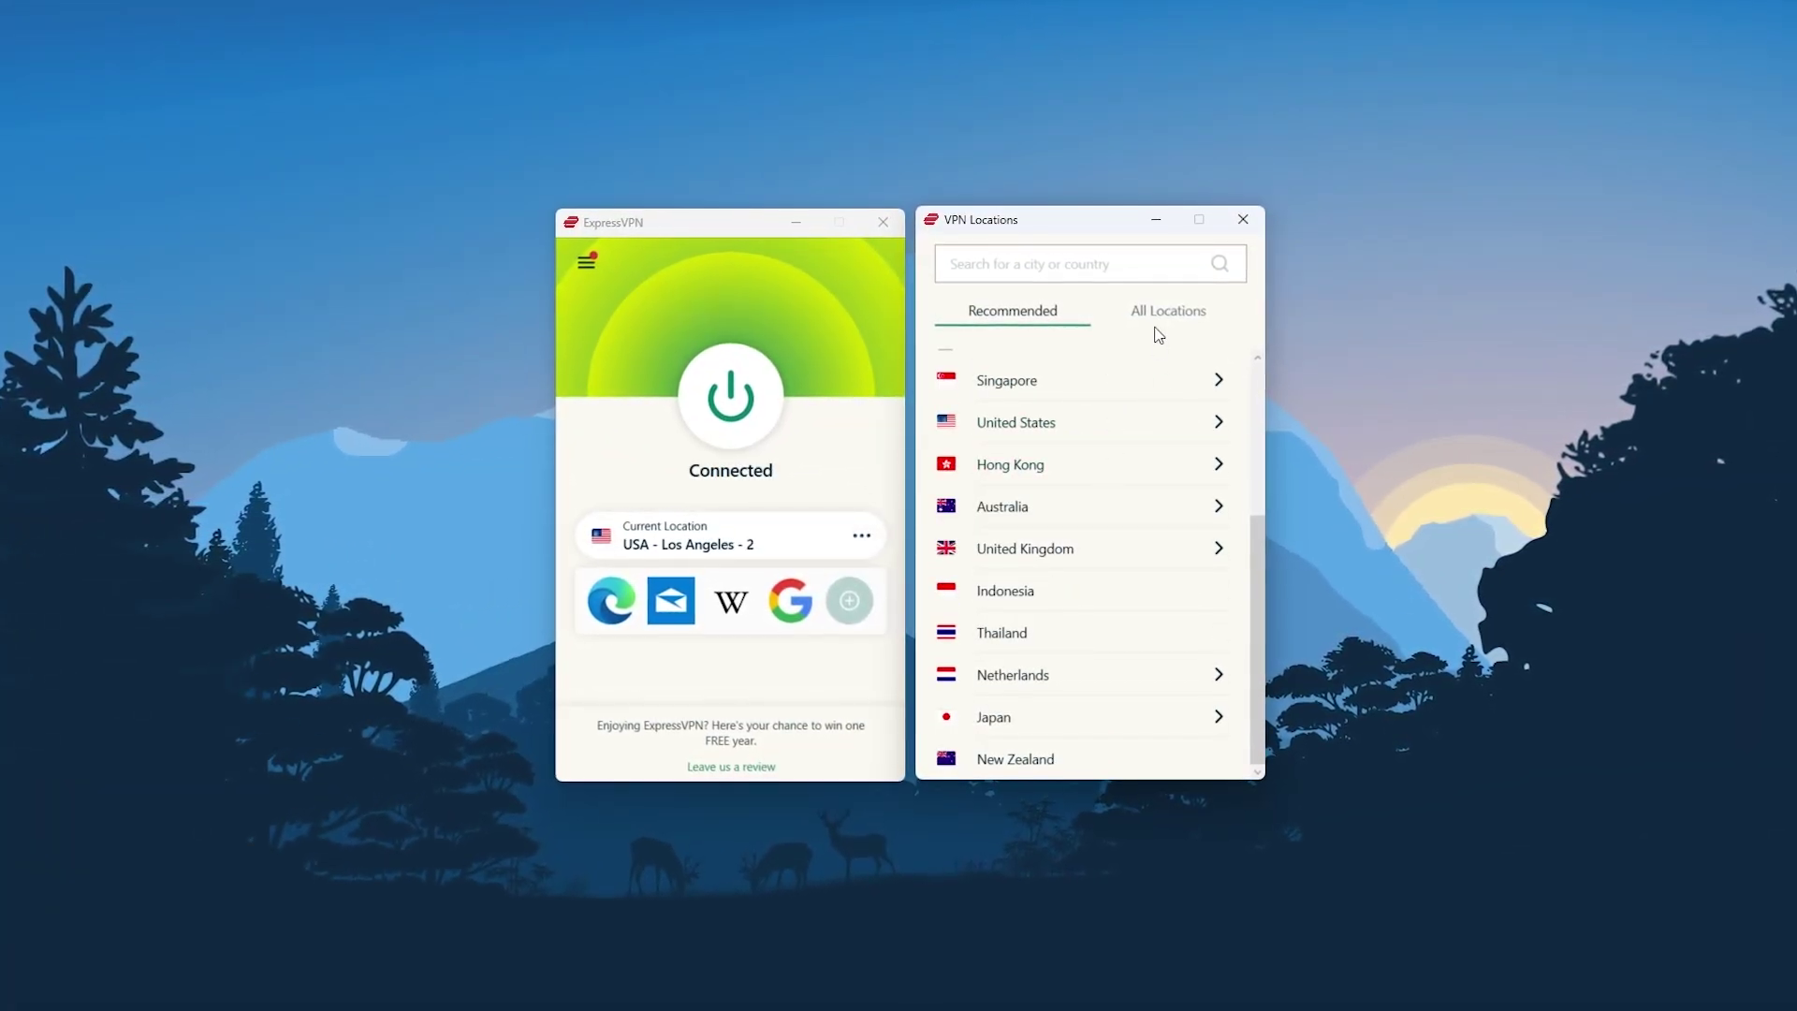
Step: Show all locations, expand Americas, then close the ExpressVPN locations list
{"action": "left_click", "coordinate": [1166, 312]}
{"action": "left_click", "coordinate": [1086, 423]}
{"action": "scroll", "coordinate": [1072, 478], "scroll_direction": "down", "scroll_amount": 5}
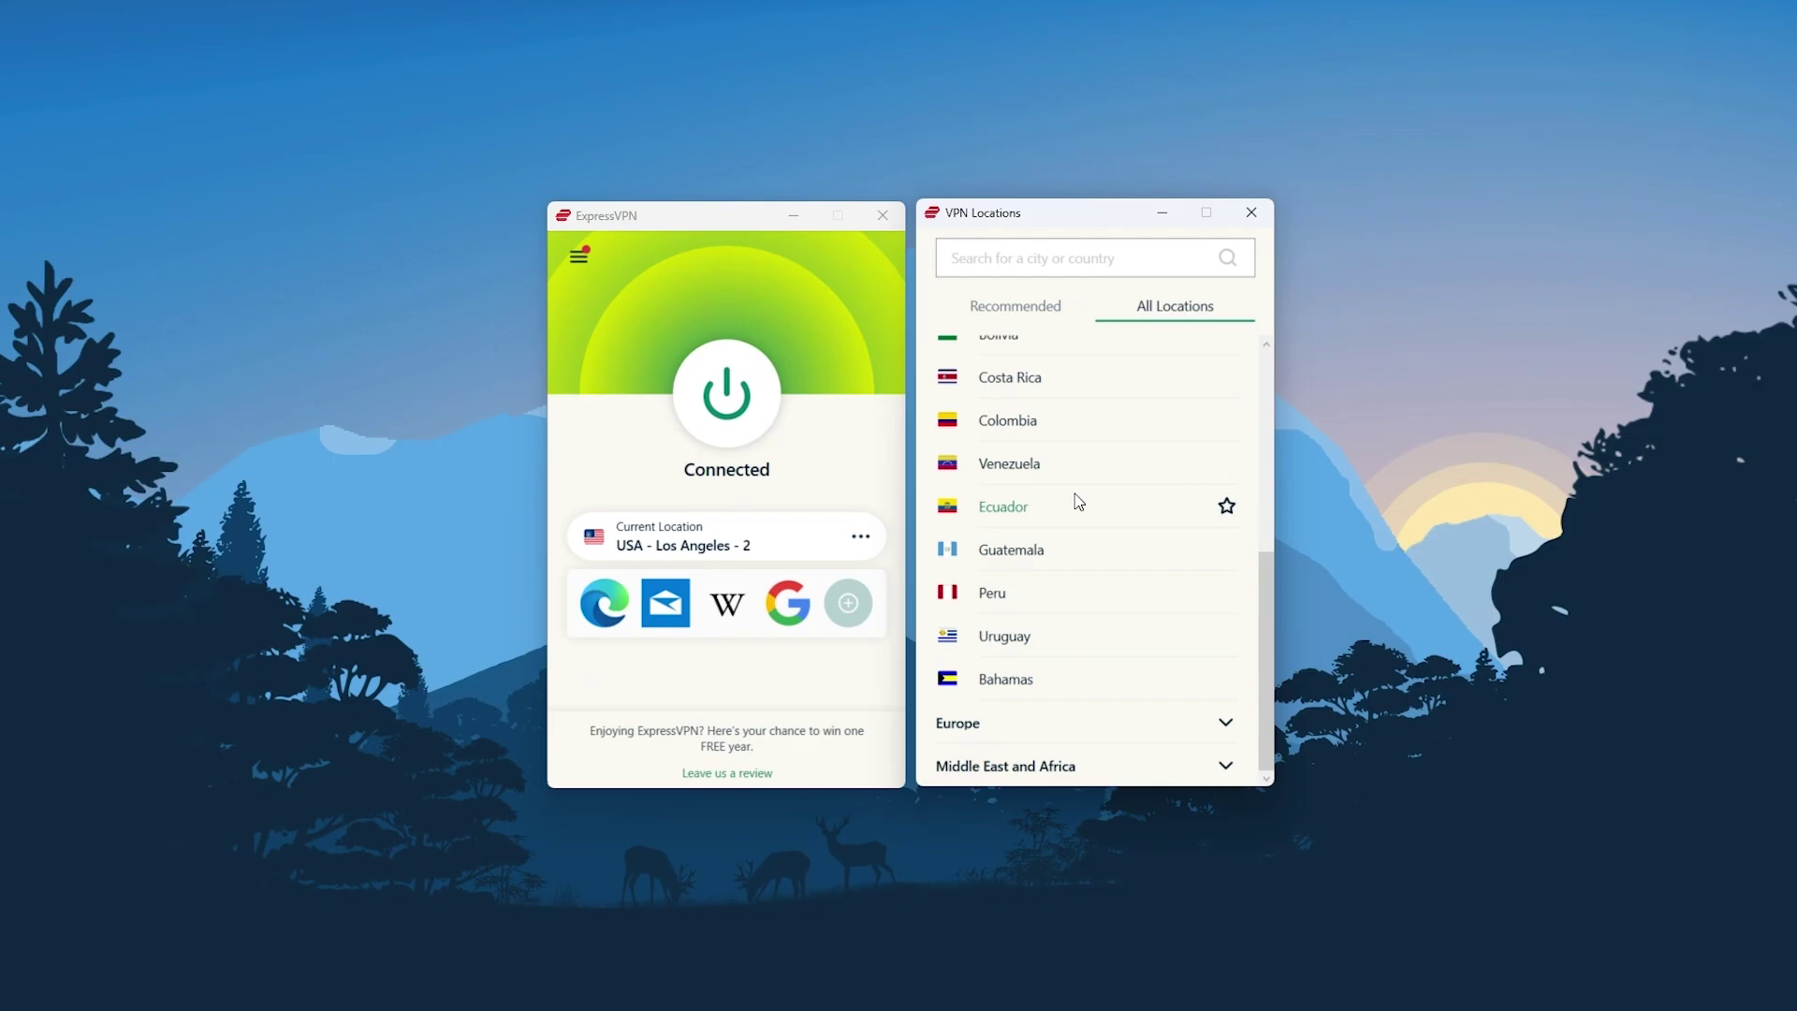
{"action": "scroll", "coordinate": [1071, 478], "scroll_direction": "up", "scroll_amount": 5}
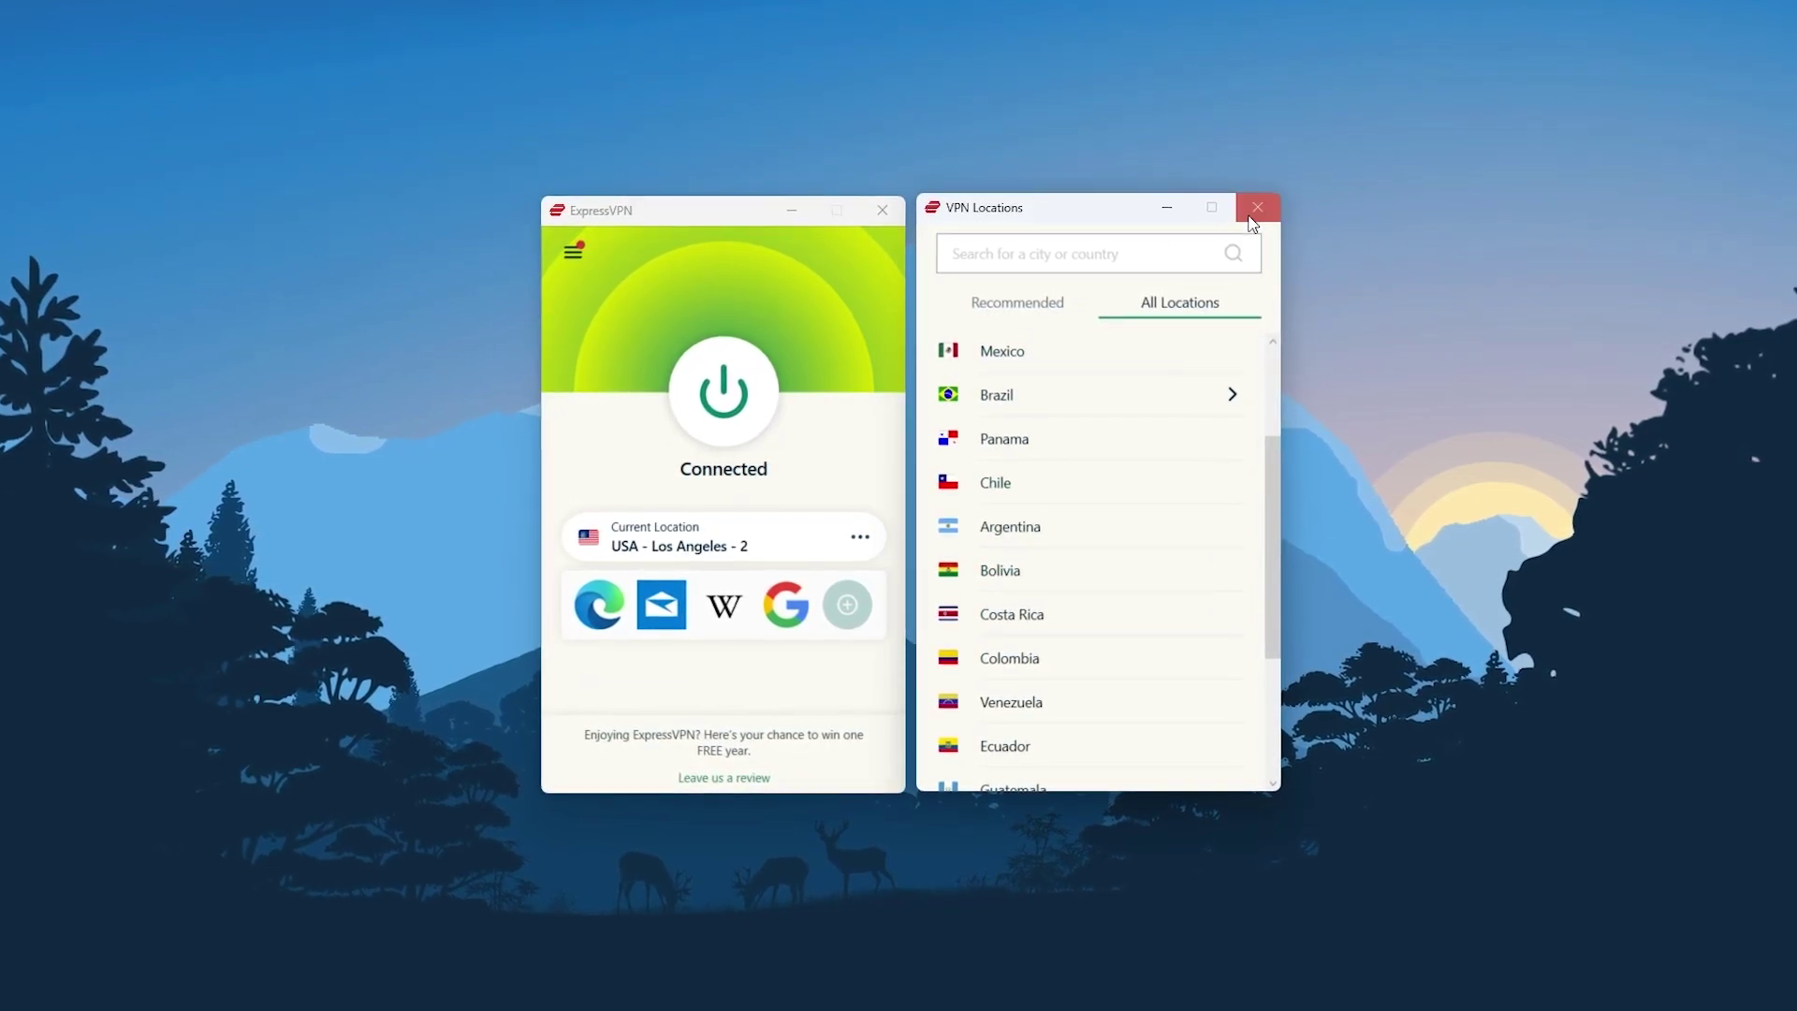
{"action": "left_click", "coordinate": [1253, 214]}
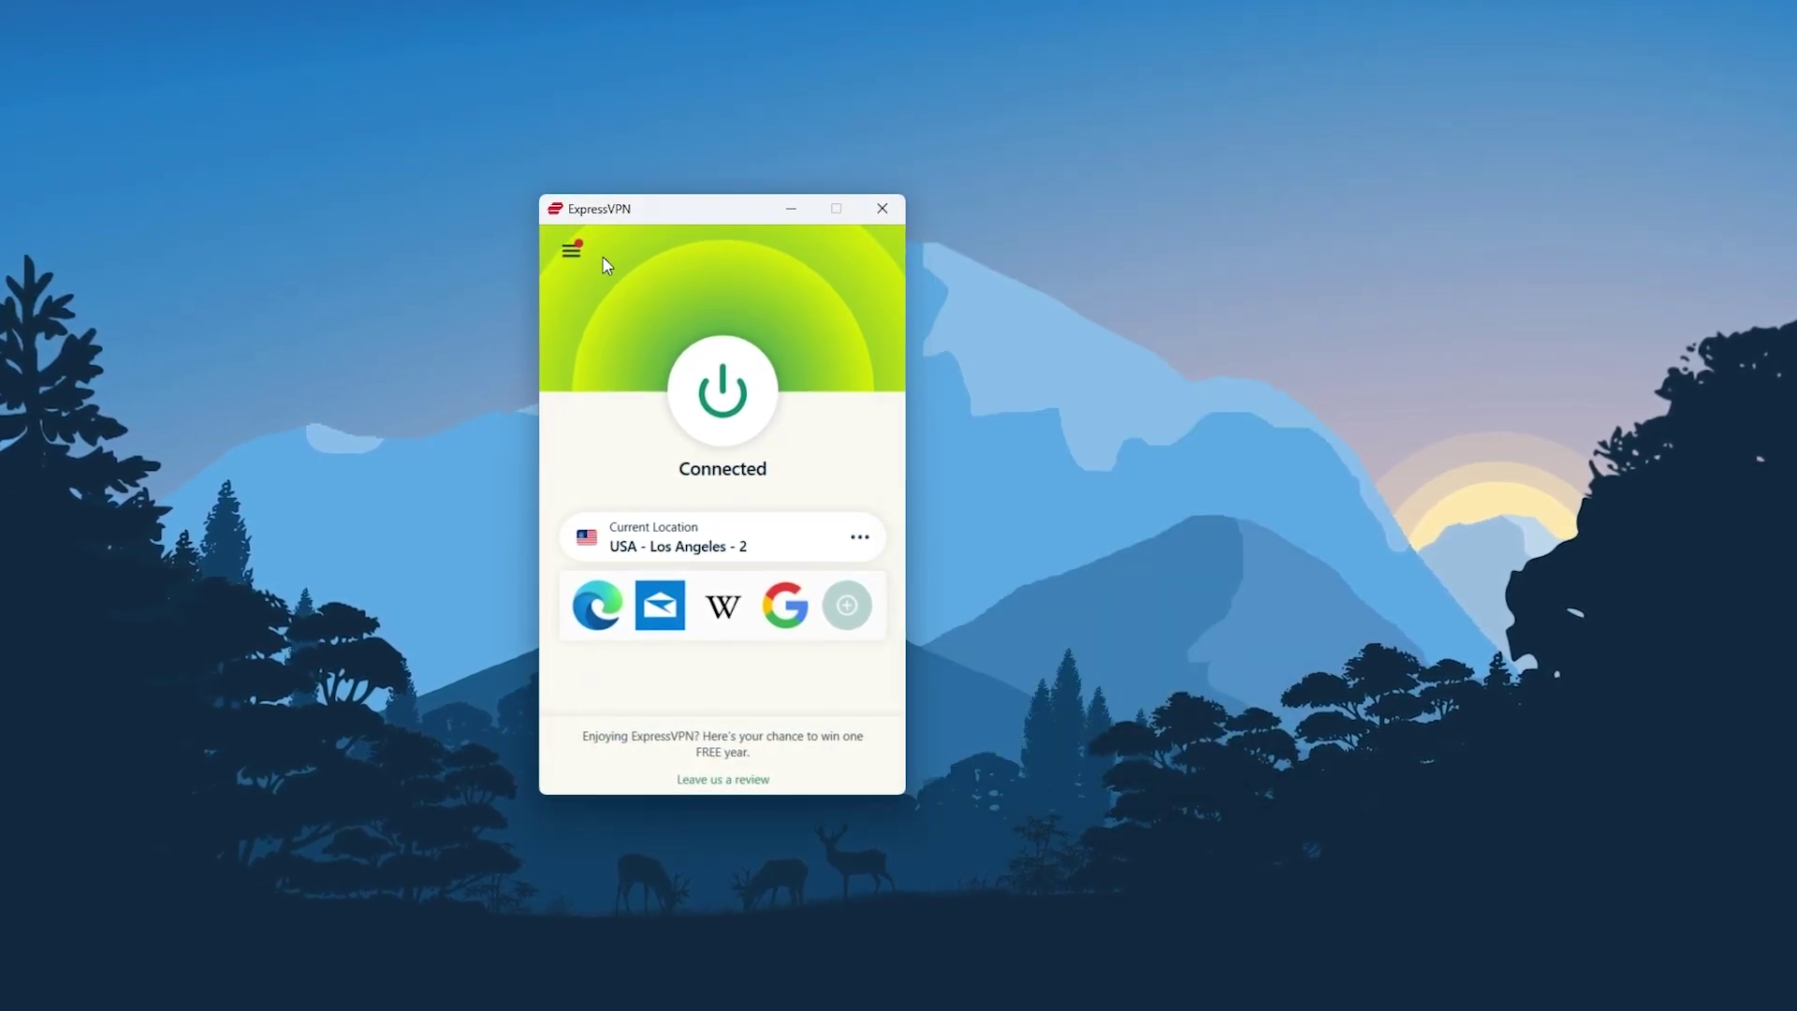
Step: Open ExpressVPN Options, try per-app split tunneling, and view the Protocol choices
{"action": "left_click", "coordinate": [573, 250]}
{"action": "left_click", "coordinate": [603, 299]}
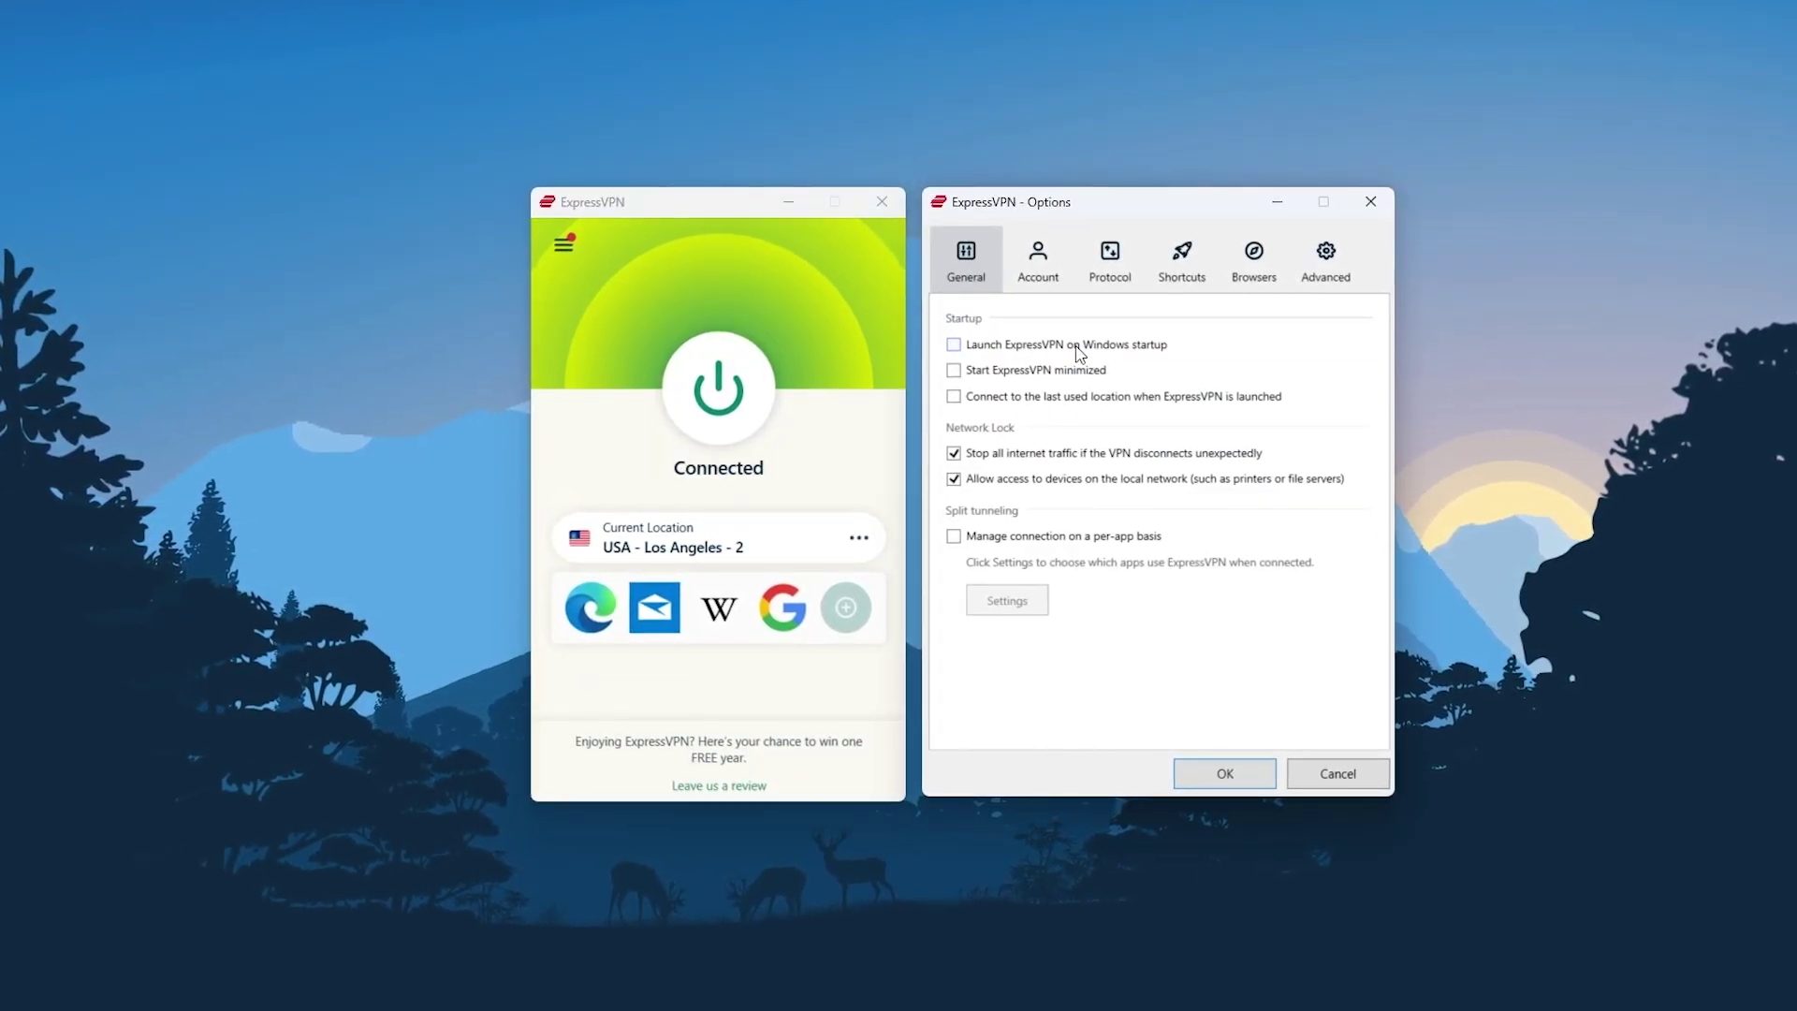
{"action": "left_click", "coordinate": [955, 536]}
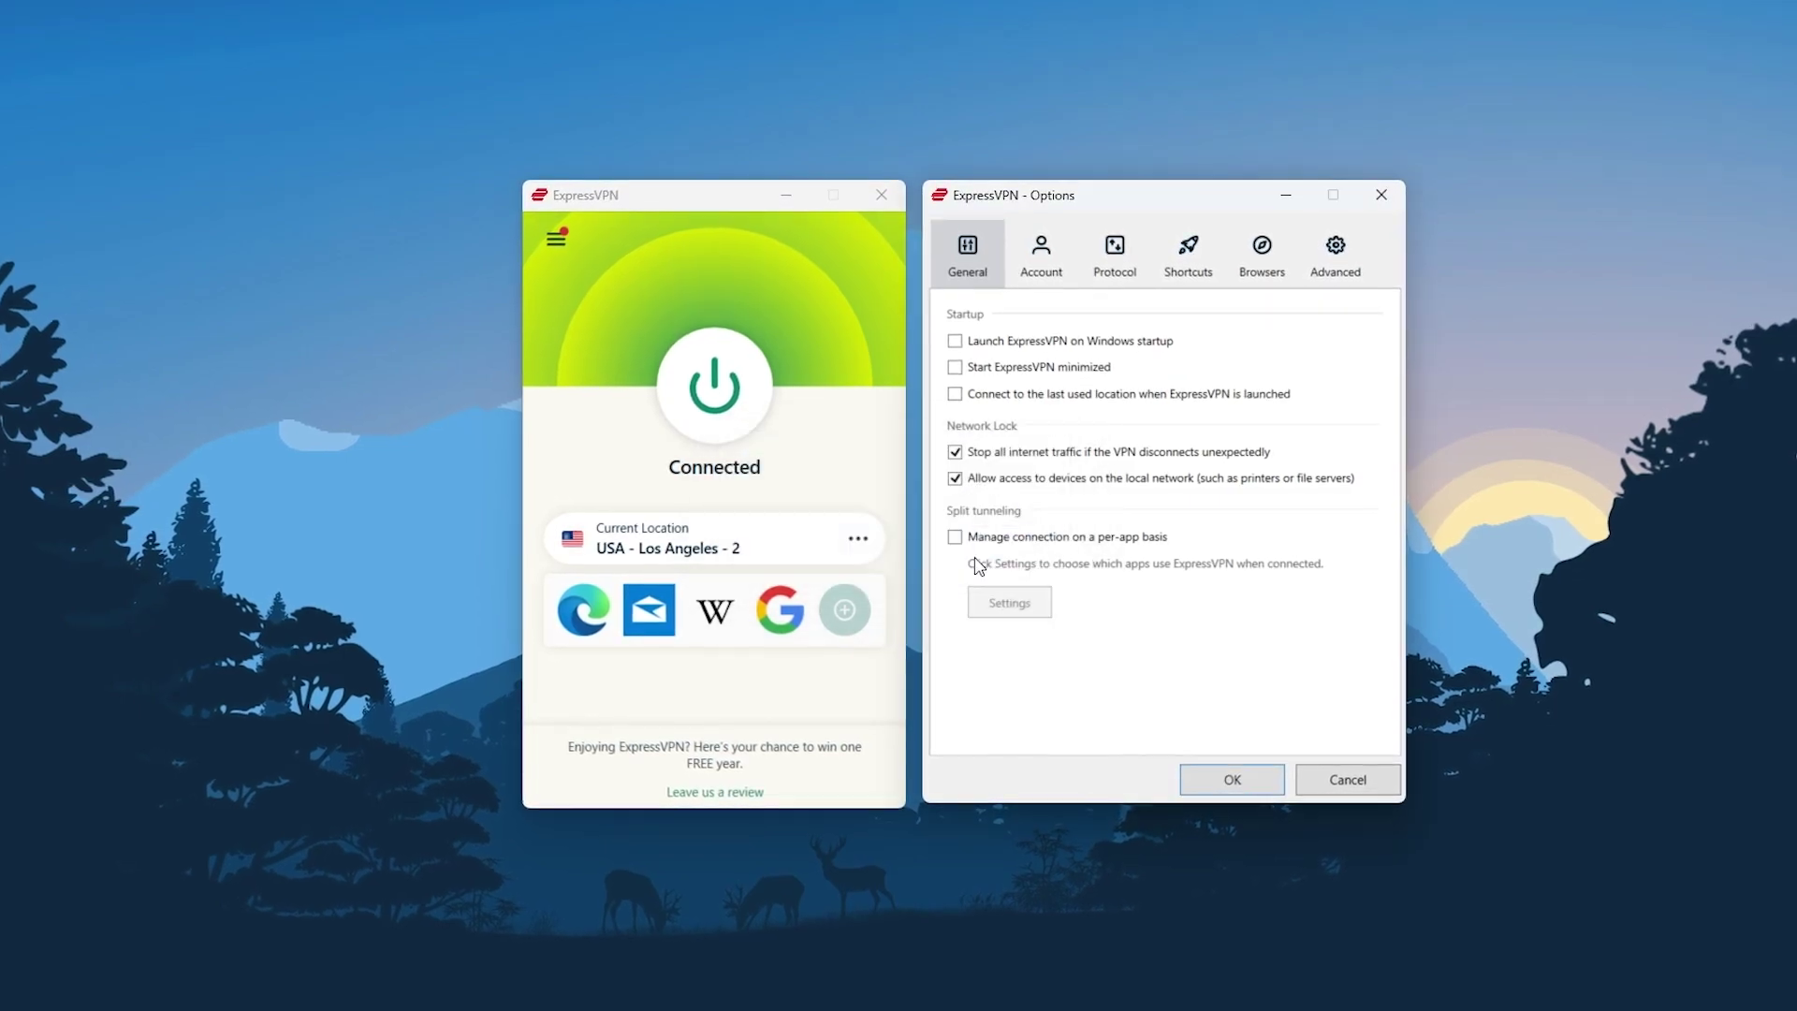
{"action": "left_click", "coordinate": [1117, 245]}
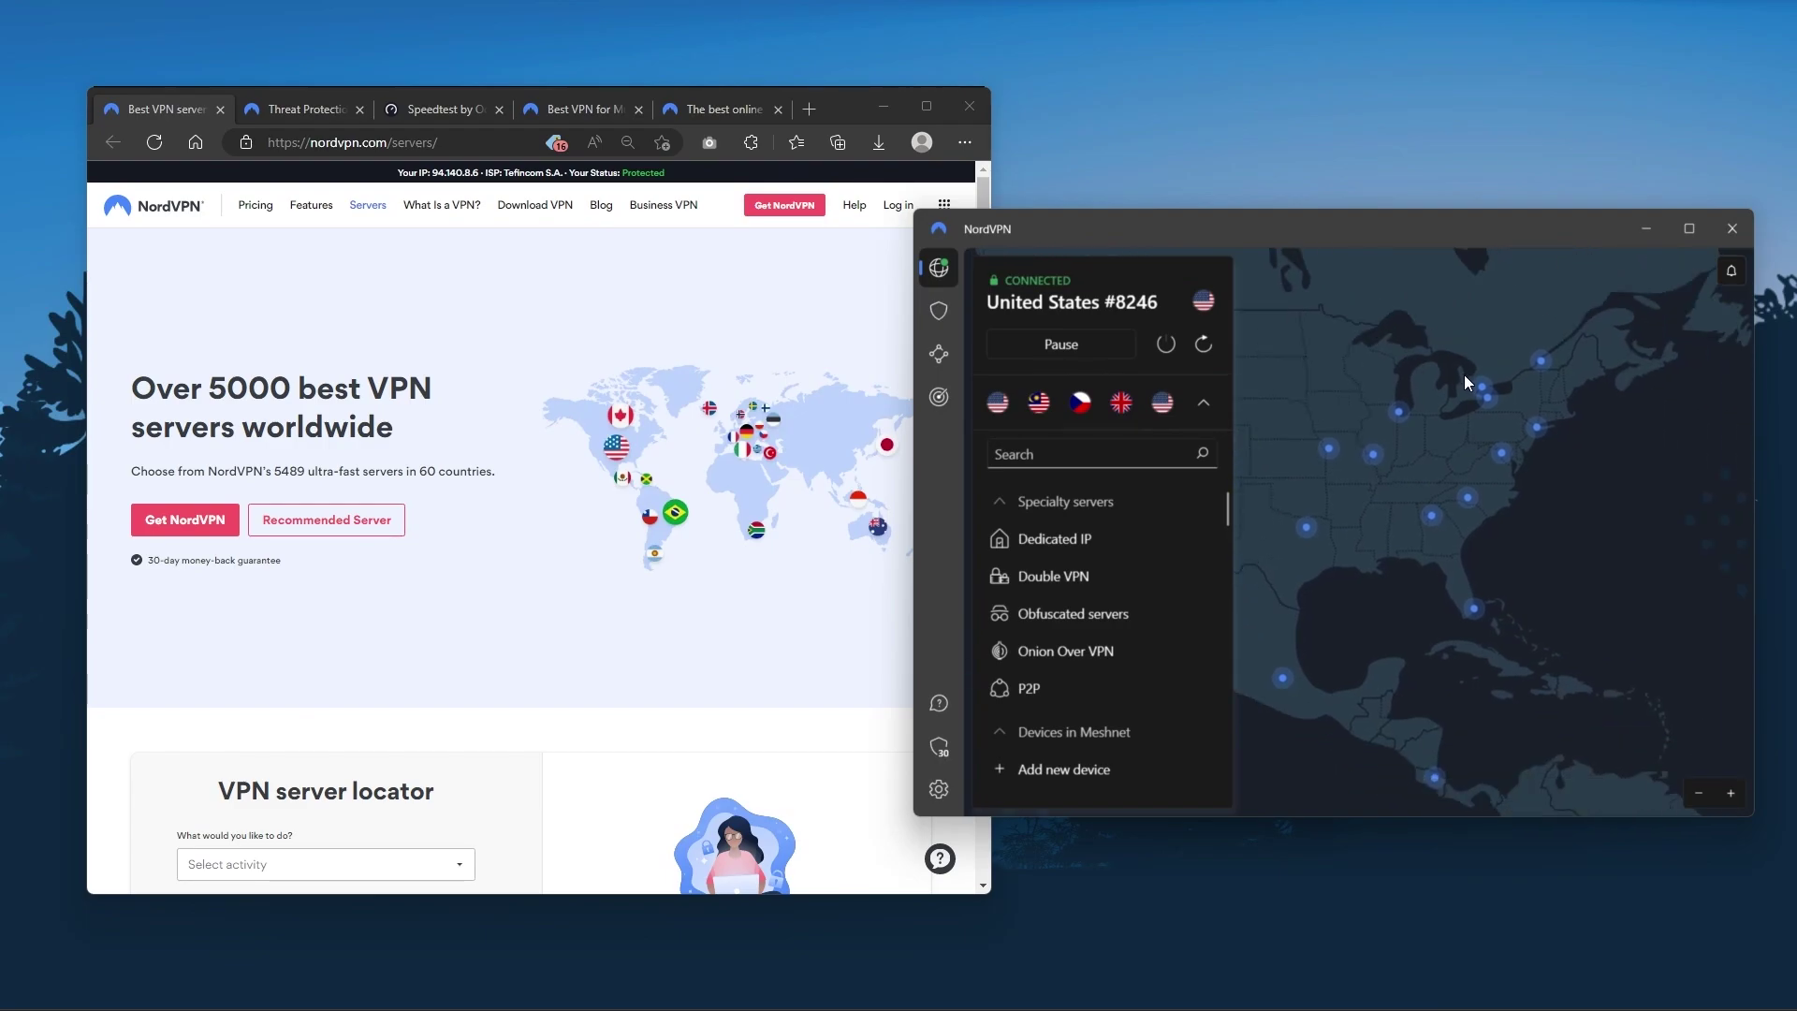
{"action": "scroll", "coordinate": [1465, 374], "scroll_direction": "down", "scroll_amount": 2}
{"action": "scroll", "coordinate": [1610, 602], "scroll_direction": "down", "scroll_amount": 2}
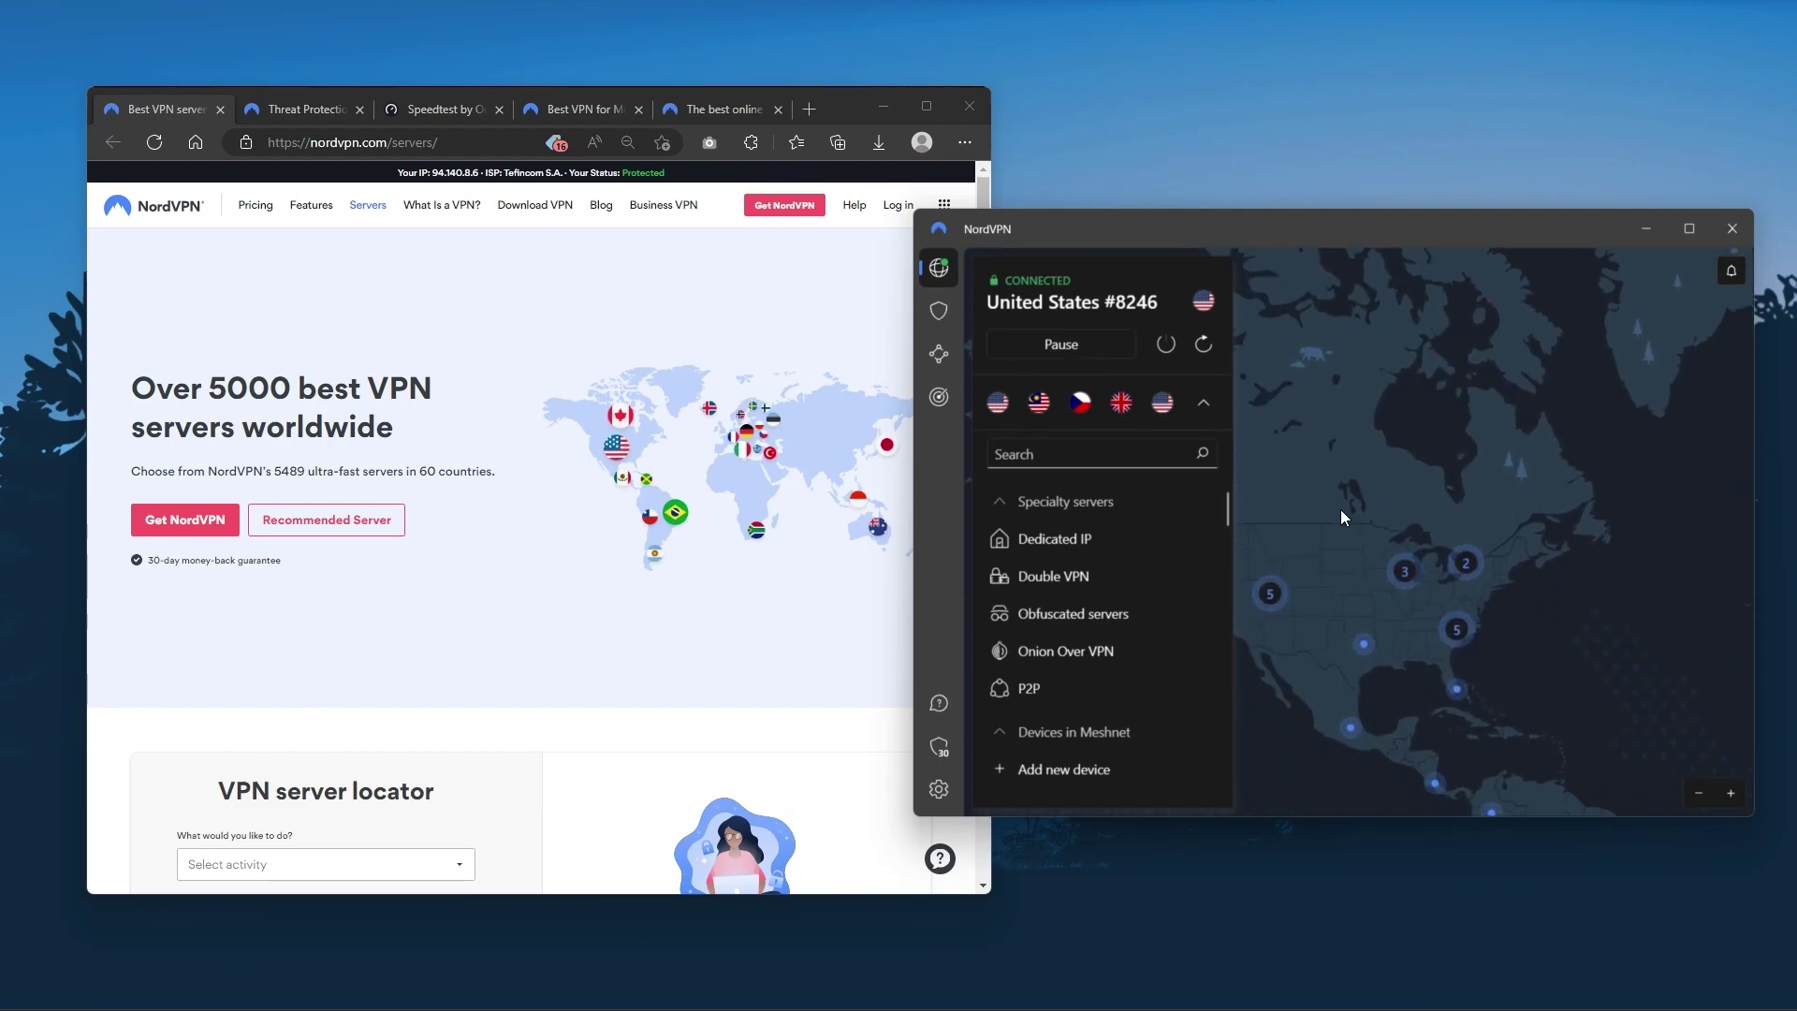
{"action": "scroll", "coordinate": [1341, 509], "scroll_direction": "up", "scroll_amount": 2}
{"action": "scroll", "coordinate": [1040, 549], "scroll_direction": "down", "scroll_amount": 5}
{"action": "scroll", "coordinate": [1095, 597], "scroll_direction": "down", "scroll_amount": 5}
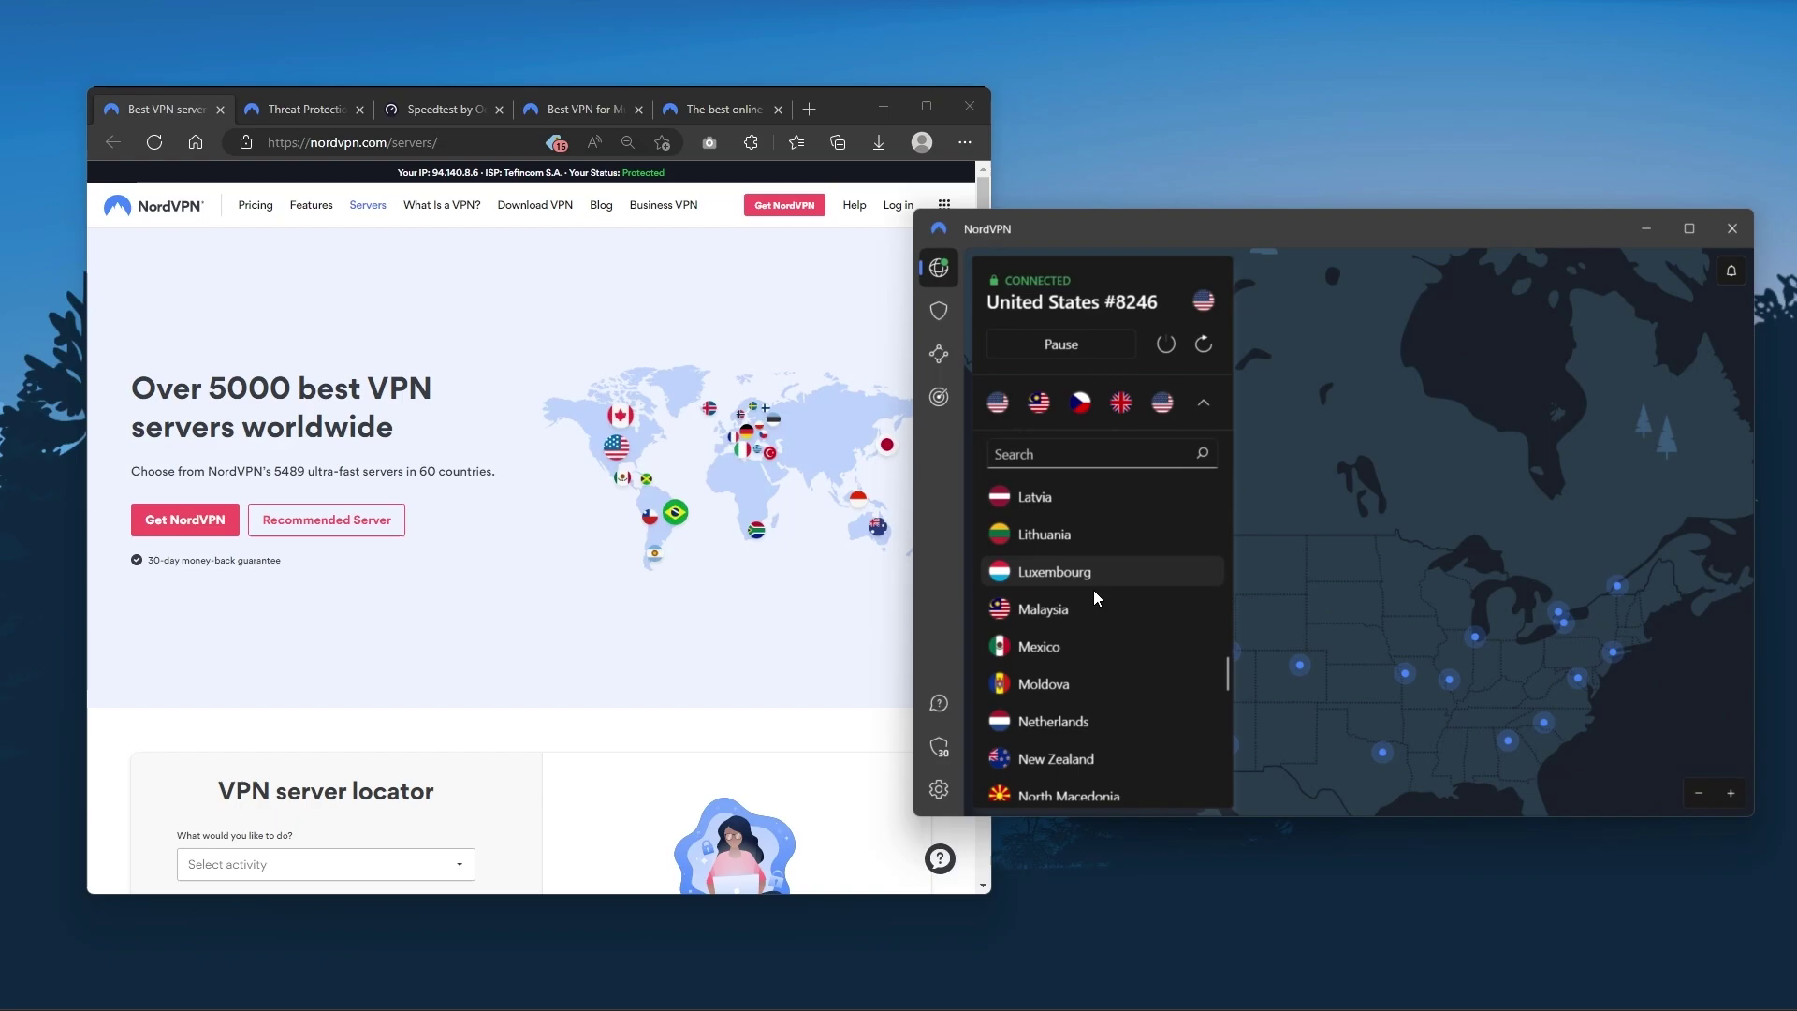
{"action": "scroll", "coordinate": [1095, 597], "scroll_direction": "down", "scroll_amount": 5}
Step: Pan the NordVPN map west toward the US west coast
{"action": "mouse_move", "coordinate": [1405, 422]}
{"action": "left_mouse_down"}
{"action": "mouse_move", "coordinate": [1697, 369]}
{"action": "mouse_move", "coordinate": [1412, 589]}
{"action": "left_mouse_up"}
{"action": "scroll", "coordinate": [1063, 655], "scroll_direction": "up", "scroll_amount": 5}
{"action": "scroll", "coordinate": [1099, 678], "scroll_direction": "up", "scroll_amount": 5}
{"action": "scroll", "coordinate": [1079, 667], "scroll_direction": "up", "scroll_amount": 5}
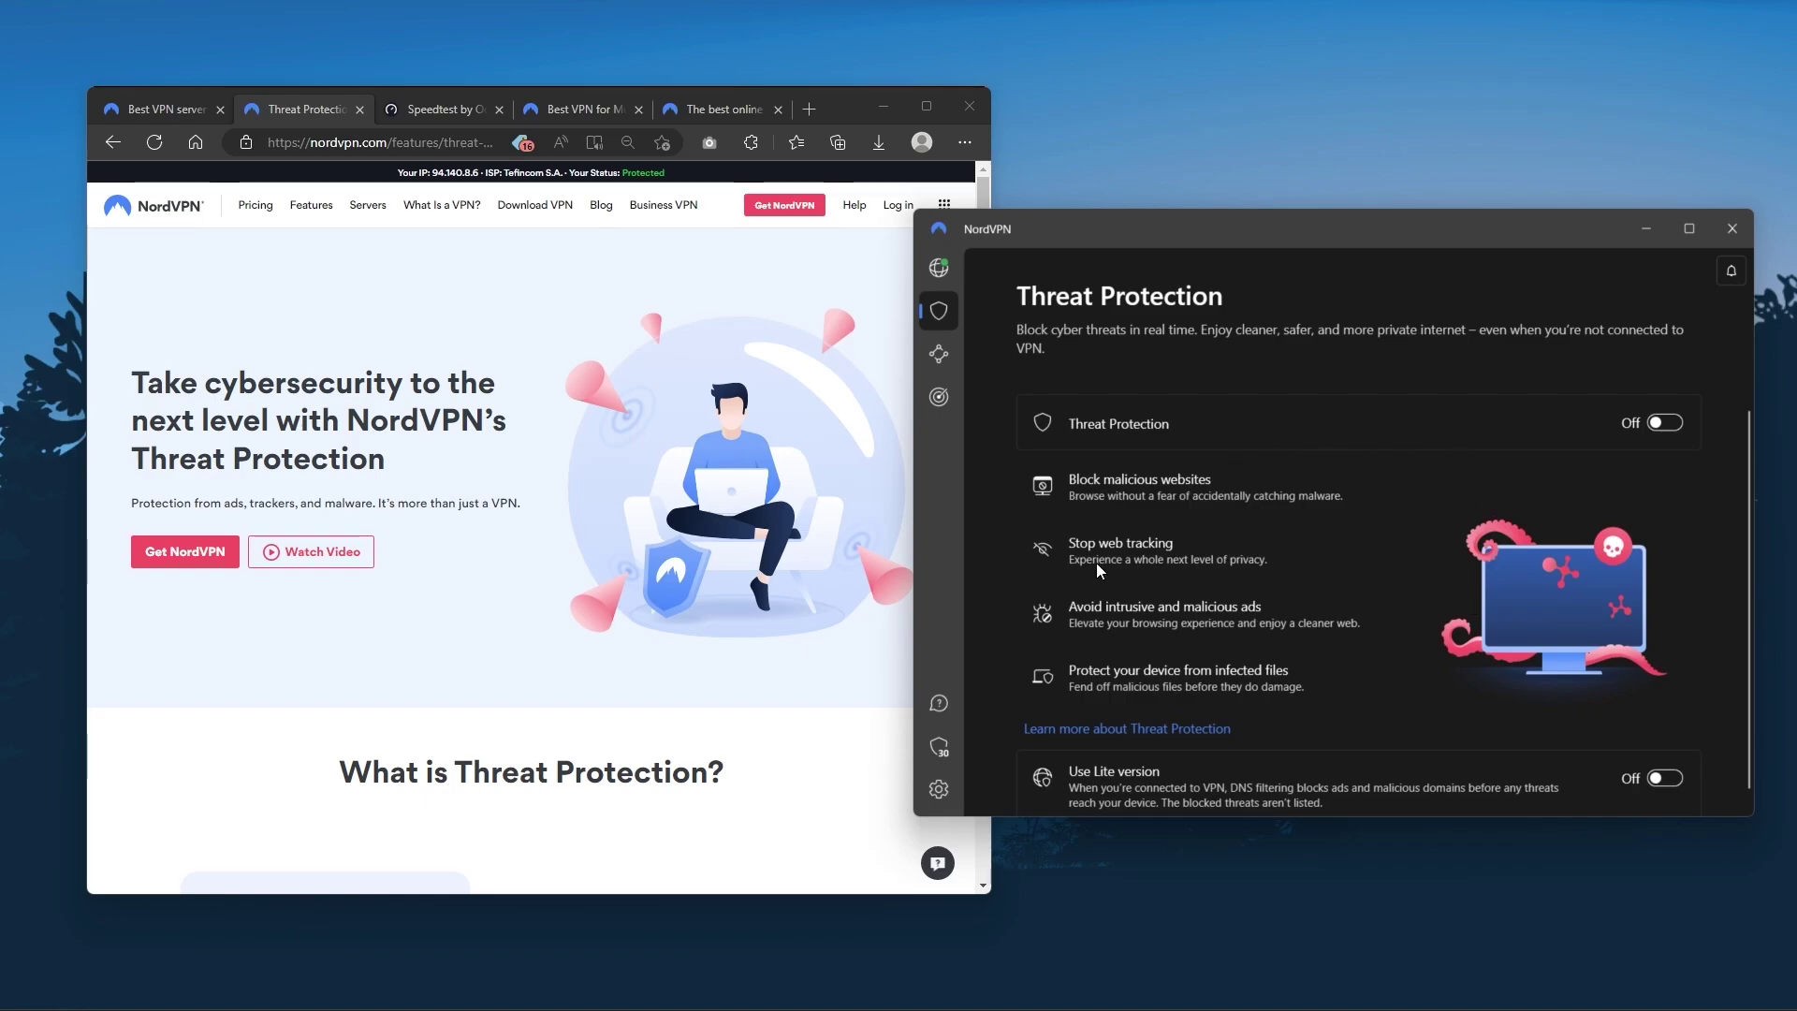
Step: Cycle through NordVPN's server map, Threat Protection, Meshnet and Dark Web Monitor pages
{"action": "left_click", "coordinate": [941, 269]}
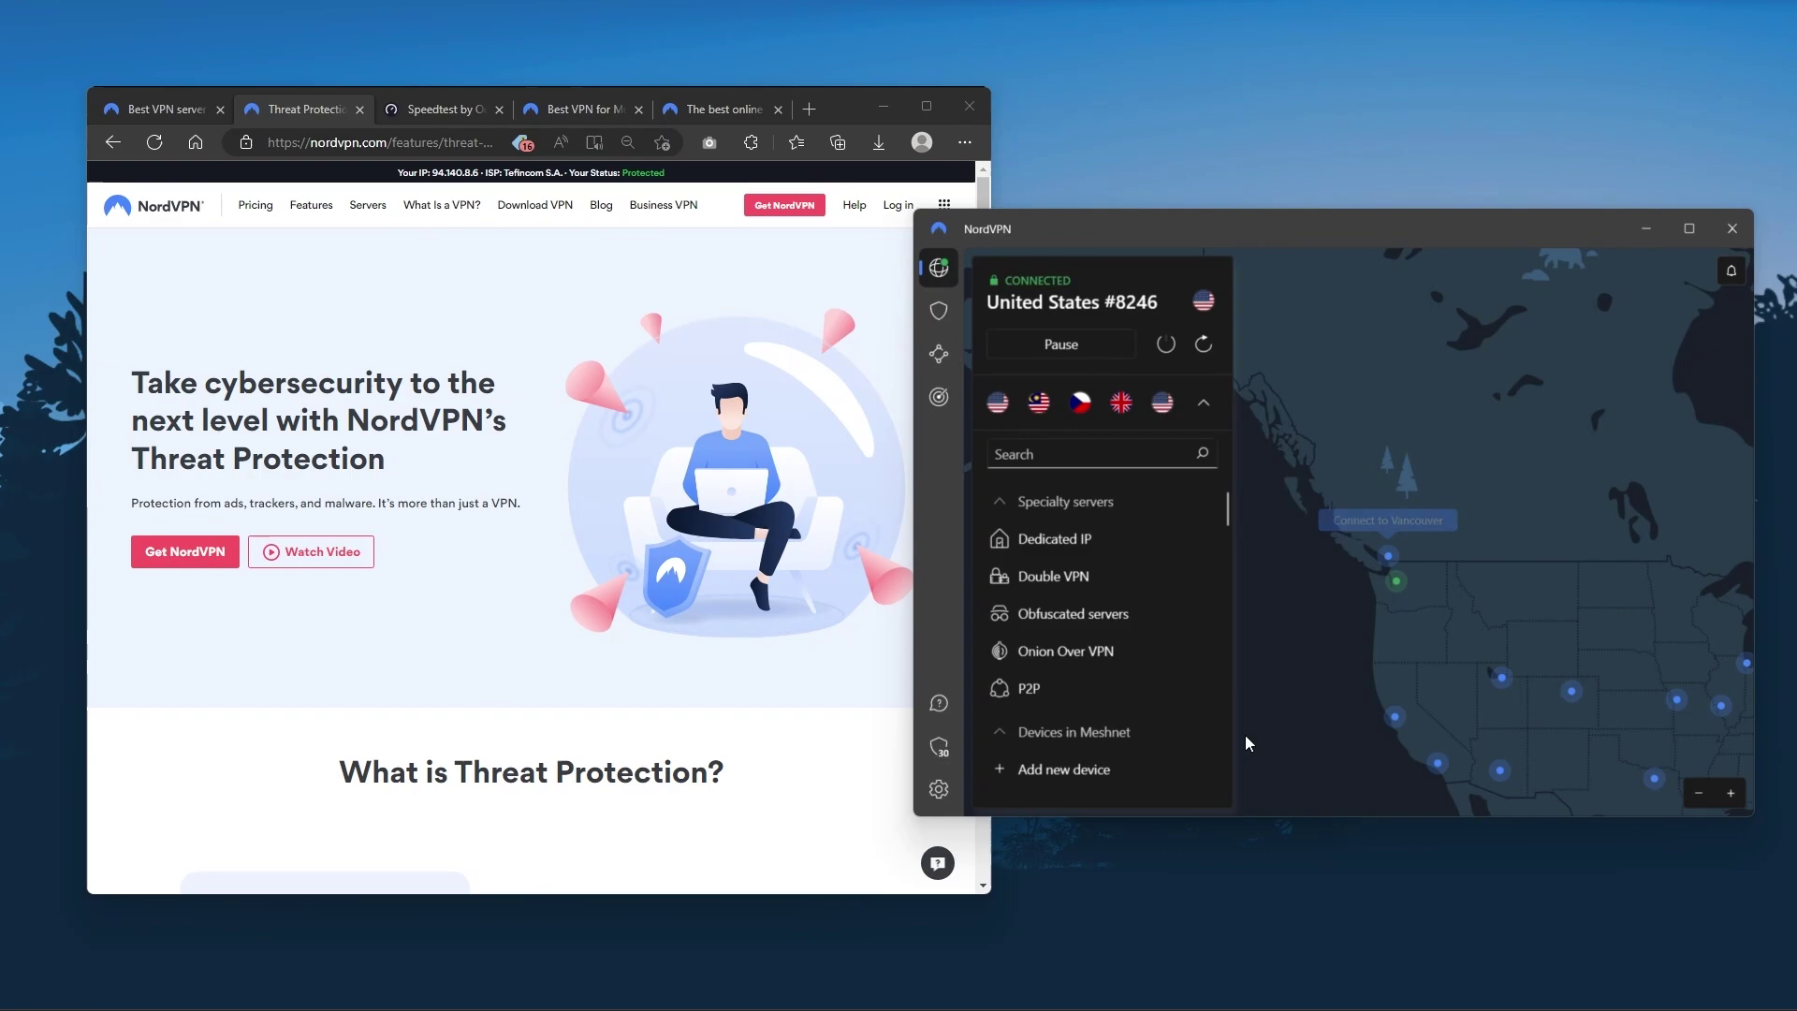
{"action": "left_click", "coordinate": [938, 310]}
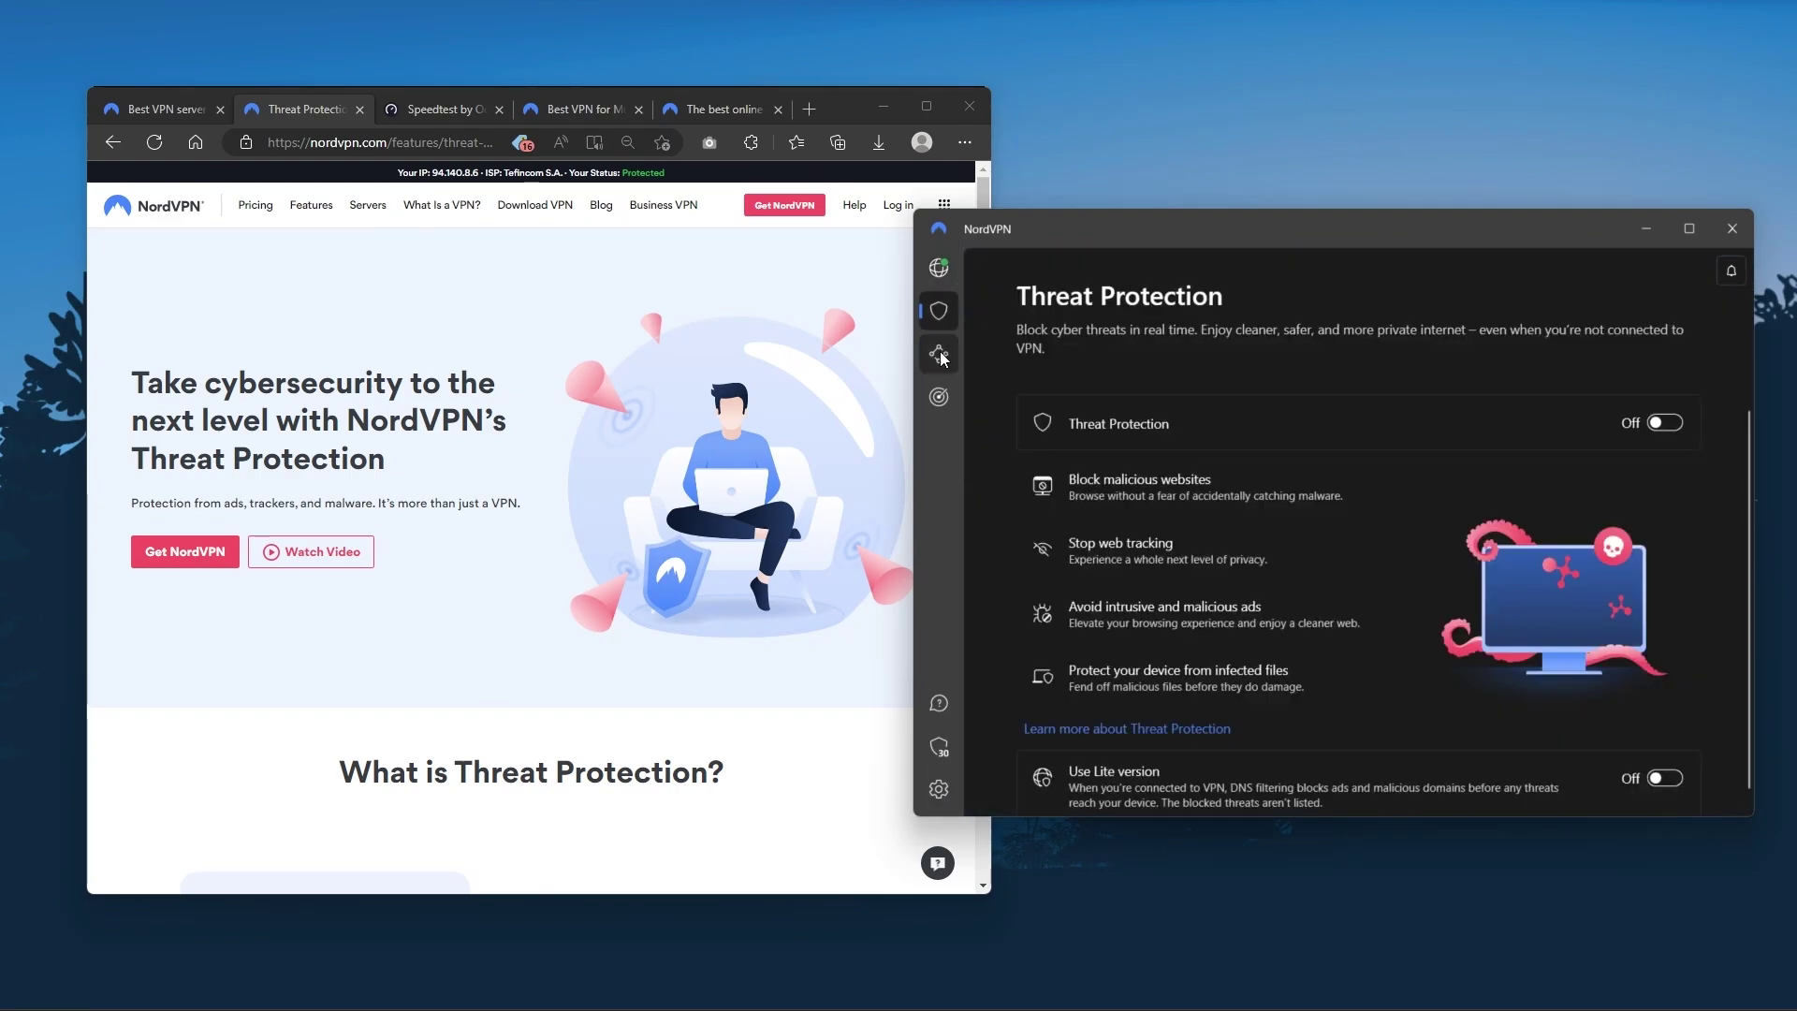
{"action": "left_click", "coordinate": [938, 354]}
{"action": "left_click", "coordinate": [938, 397]}
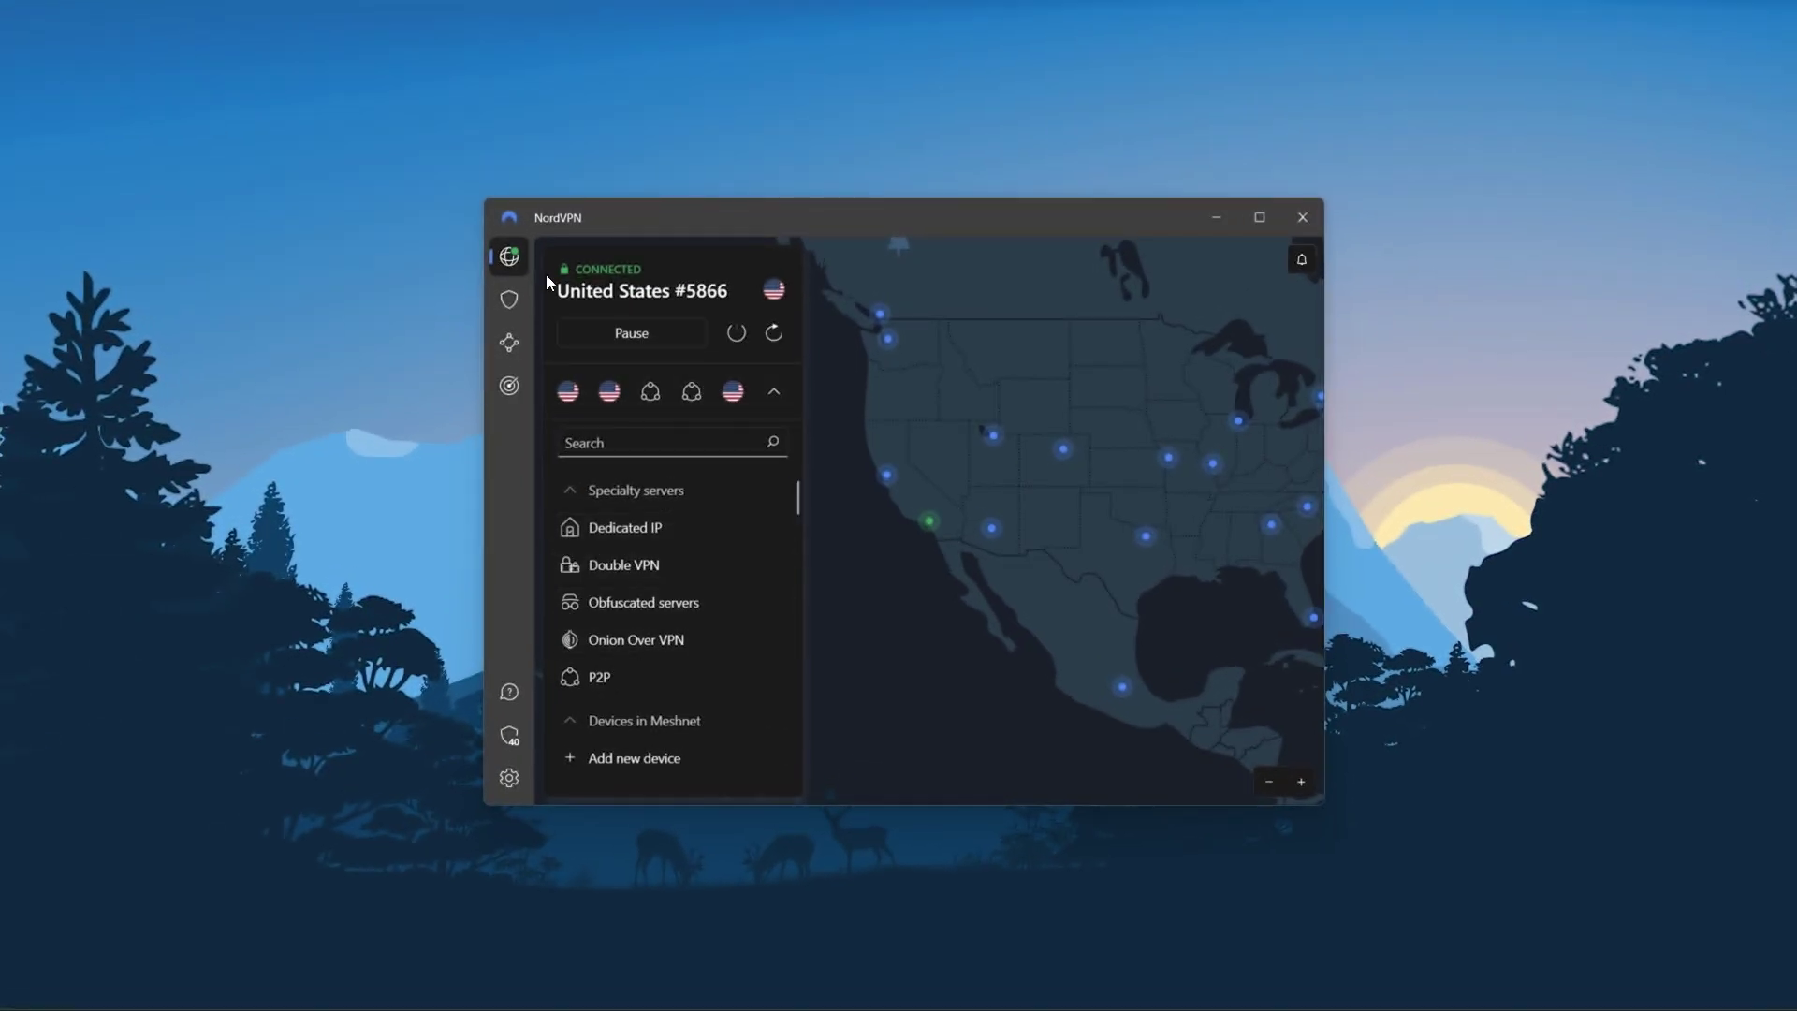
Step: Revisit Threat Protection, Meshnet and Dark Web Monitor, then open NordVPN settings
{"action": "left_click", "coordinate": [508, 296]}
{"action": "left_click", "coordinate": [508, 341]}
{"action": "left_click", "coordinate": [508, 384]}
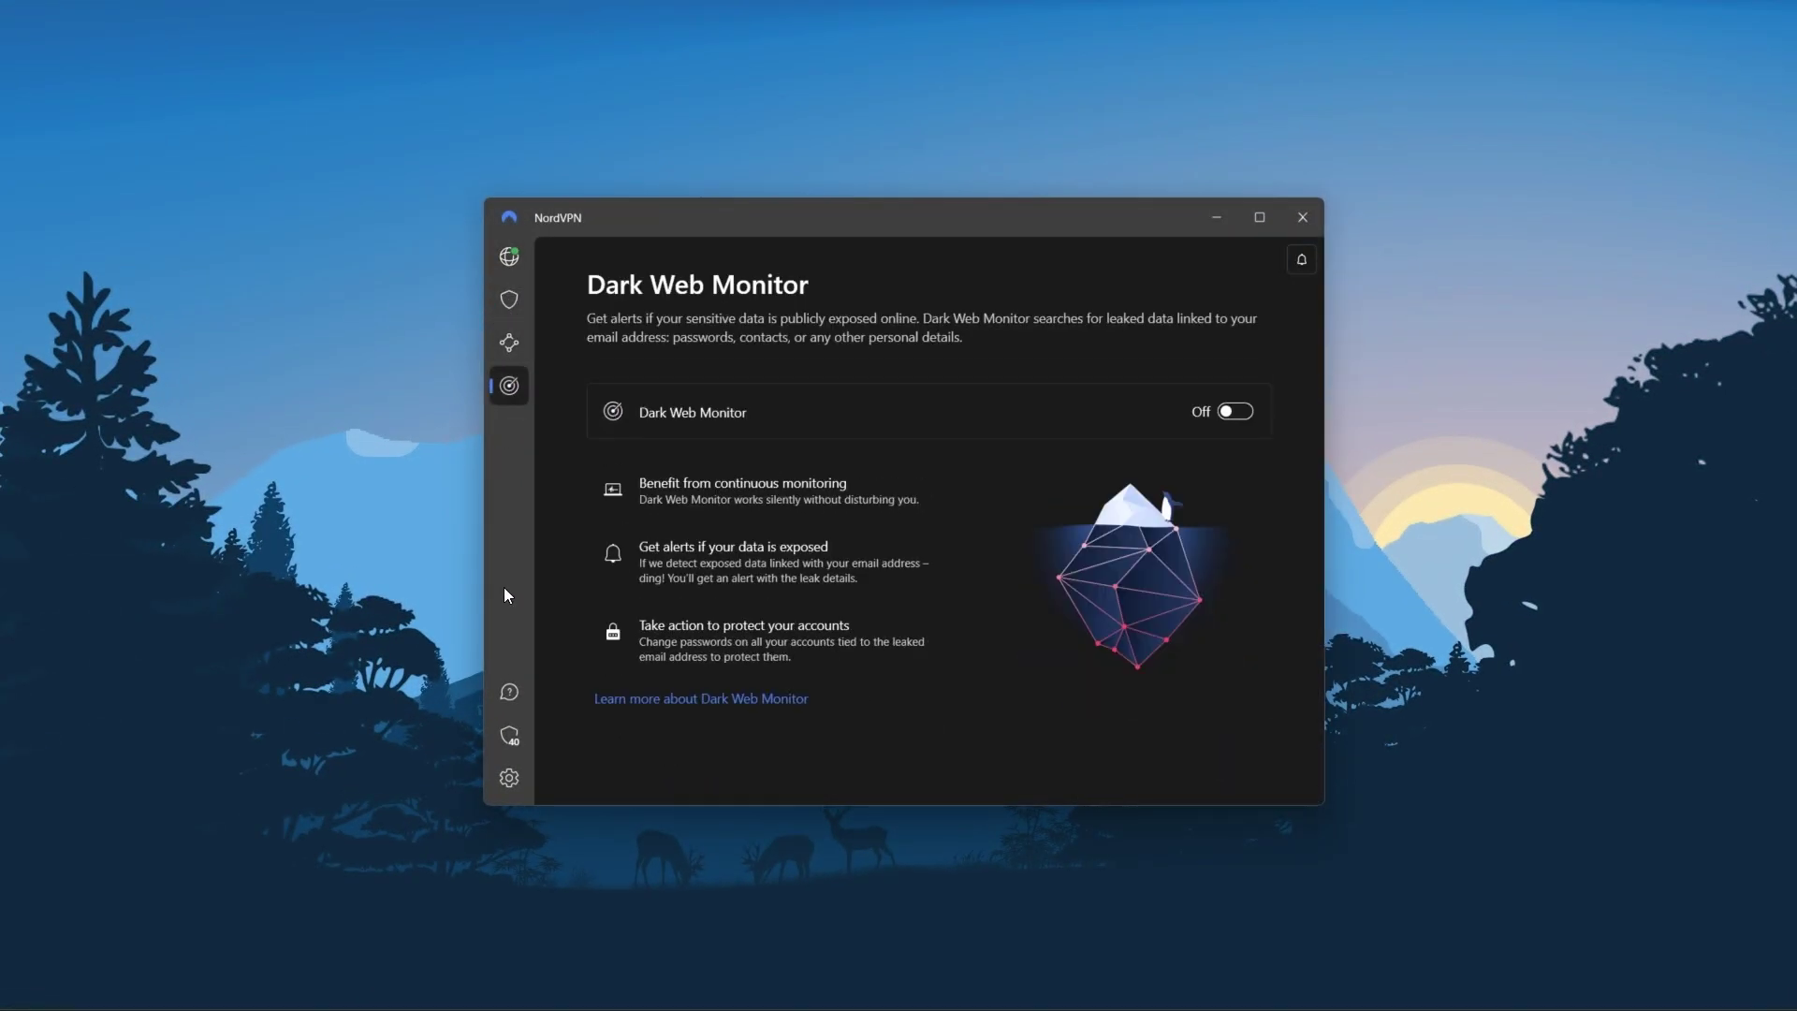
{"action": "left_click", "coordinate": [509, 778]}
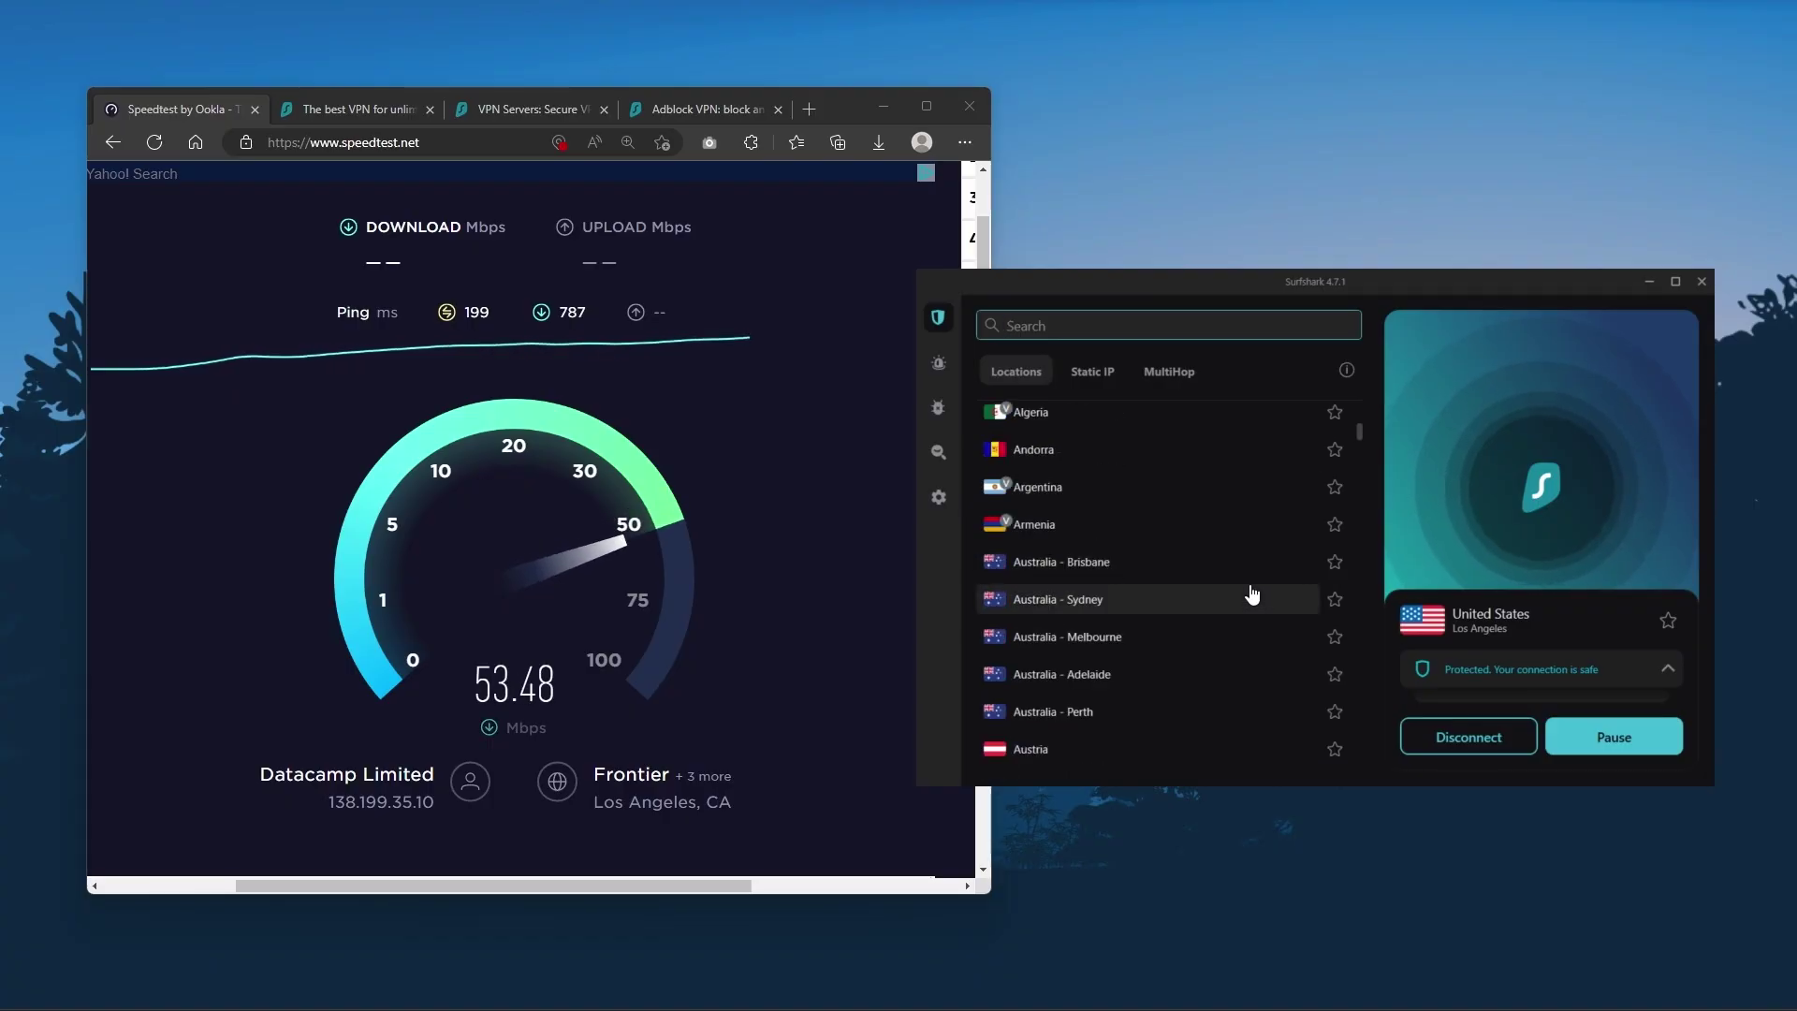
{"action": "scroll", "coordinate": [1248, 618], "scroll_direction": "up", "scroll_amount": 5}
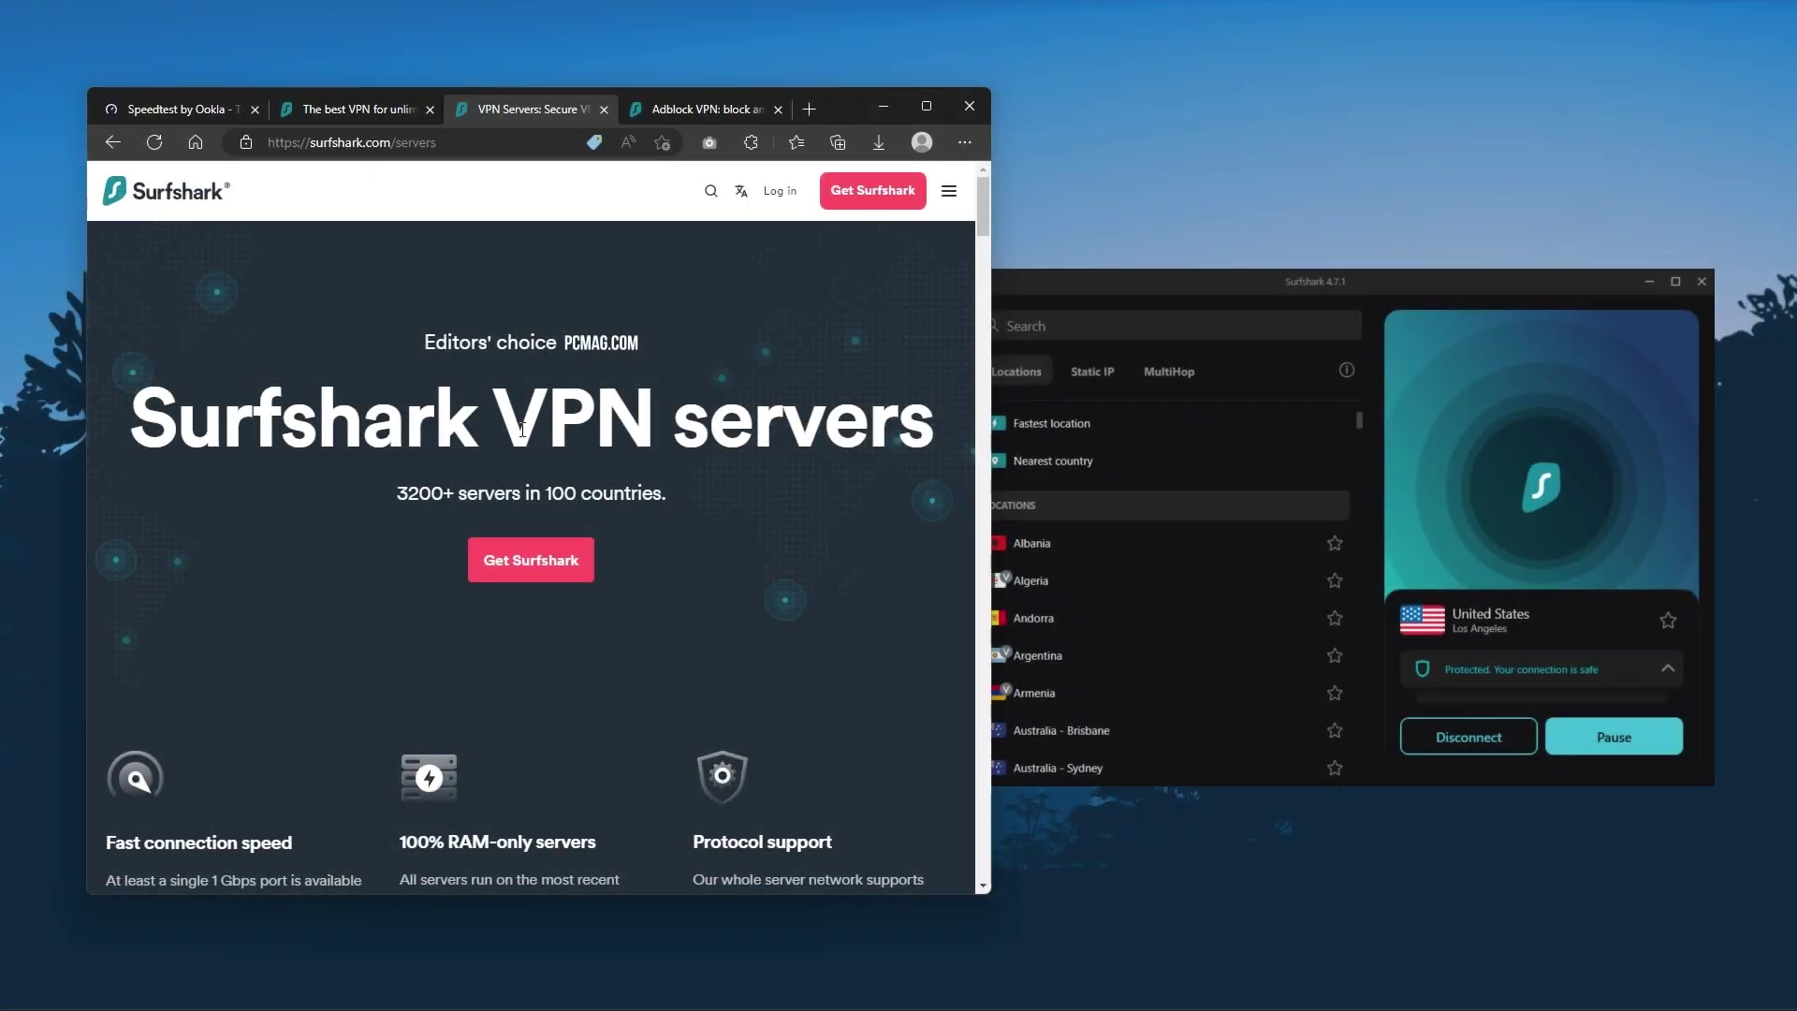
{"action": "scroll", "coordinate": [731, 576], "scroll_direction": "down", "scroll_amount": 10}
{"action": "scroll", "coordinate": [731, 576], "scroll_direction": "down", "scroll_amount": 8}
{"action": "scroll", "coordinate": [730, 604], "scroll_direction": "down", "scroll_amount": 8}
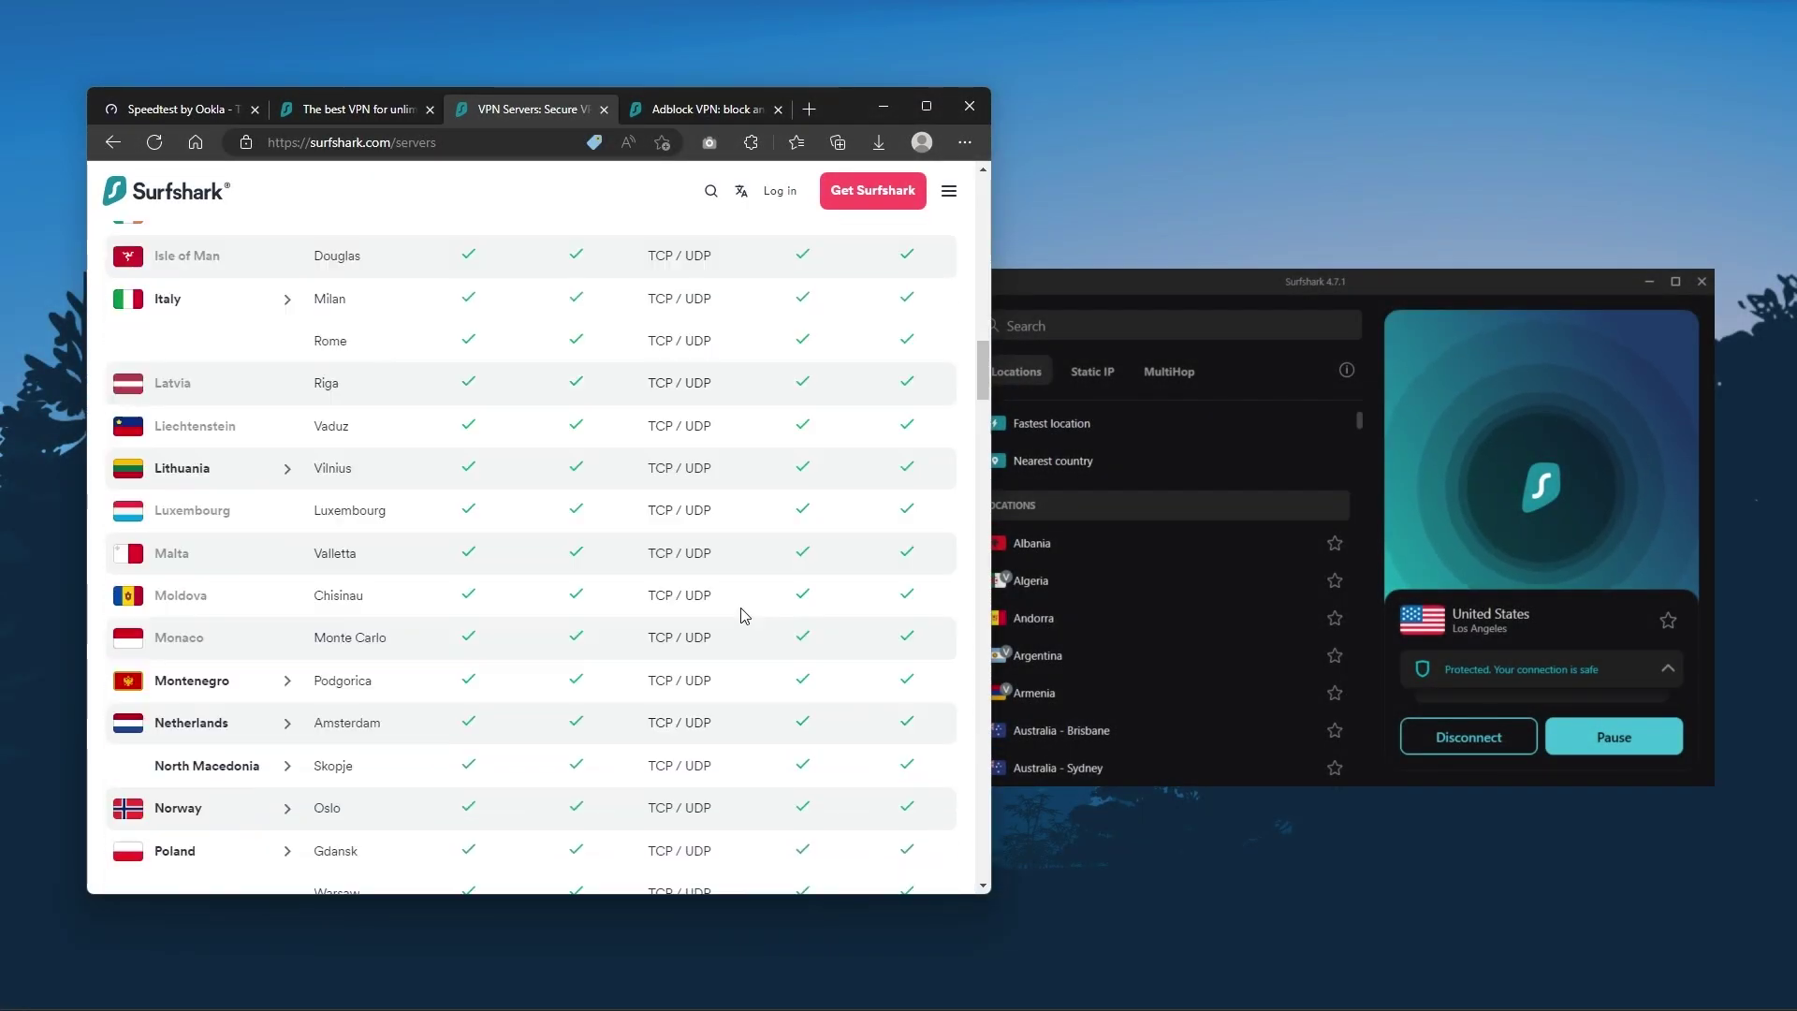
{"action": "scroll", "coordinate": [731, 604], "scroll_direction": "down", "scroll_amount": 5}
Step: Bring Surfshark forward and open the CleanWeb ad-blocker page in Edge
{"action": "left_click", "coordinate": [1316, 327]}
{"action": "scroll", "coordinate": [1180, 591], "scroll_direction": "down", "scroll_amount": 4}
{"action": "scroll", "coordinate": [1179, 604], "scroll_direction": "down", "scroll_amount": 4}
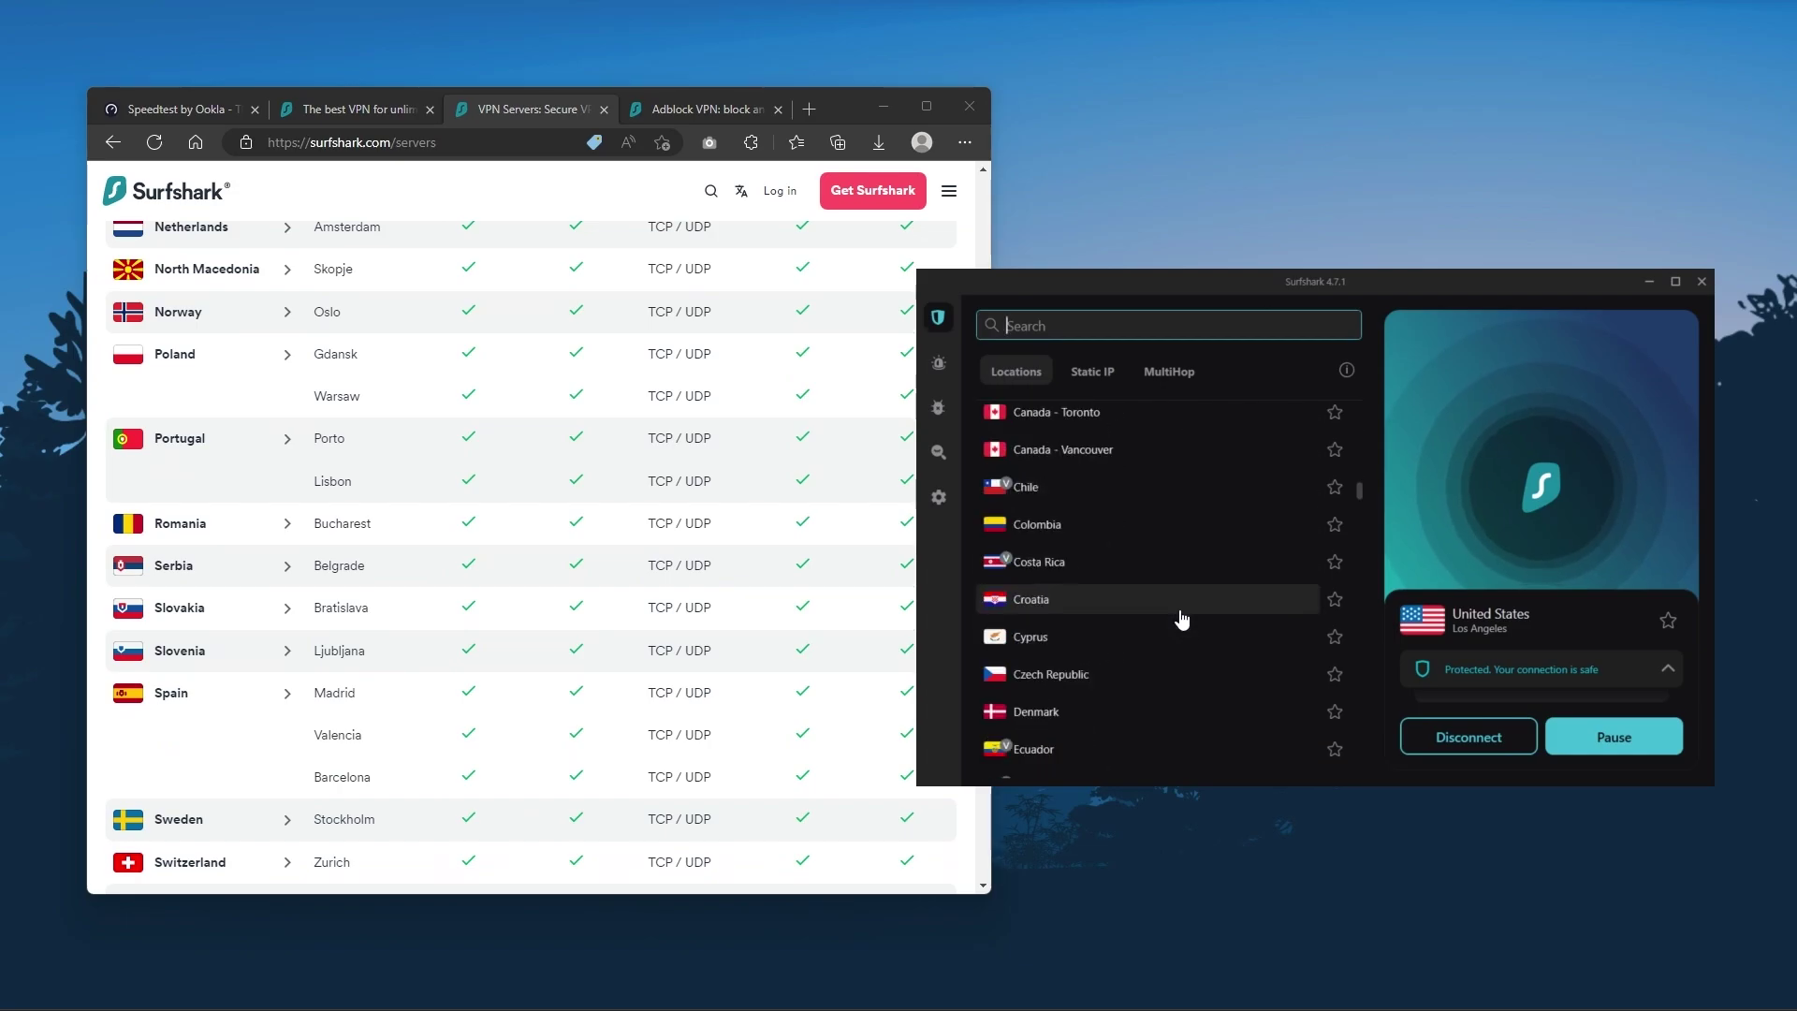
{"action": "scroll", "coordinate": [1155, 636], "scroll_direction": "down", "scroll_amount": 4}
{"action": "scroll", "coordinate": [1156, 636], "scroll_direction": "down", "scroll_amount": 4}
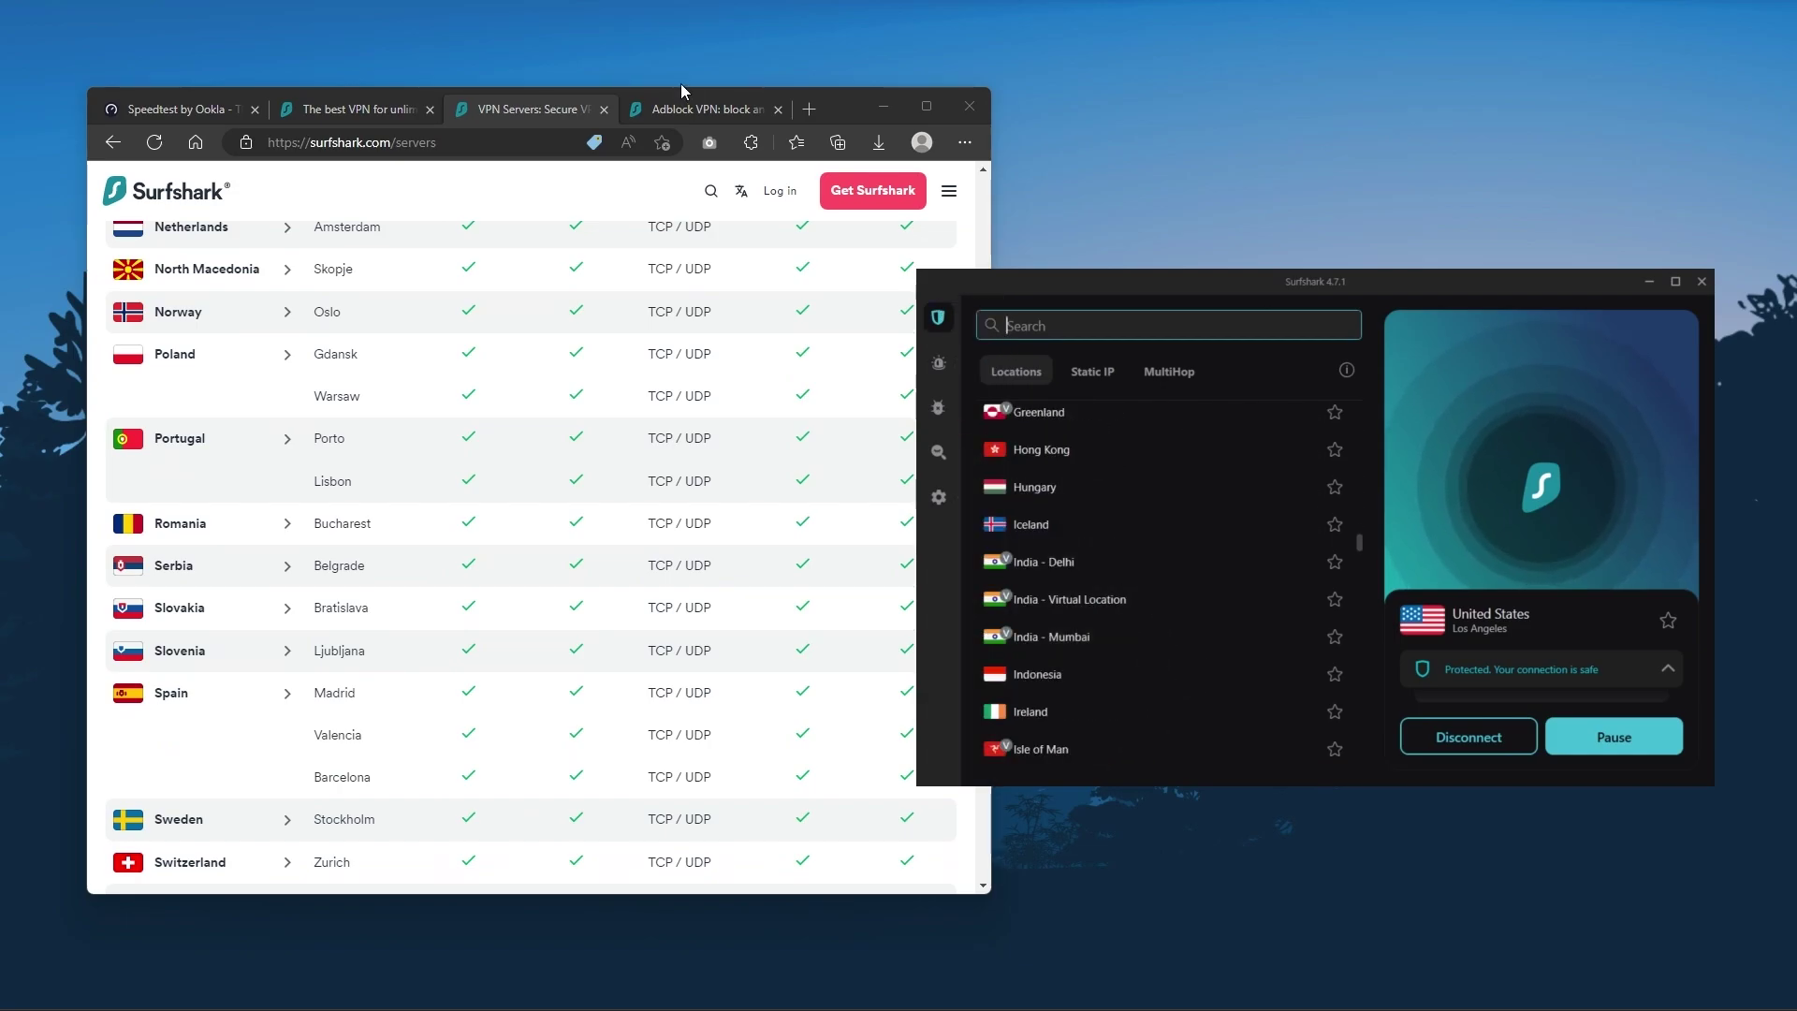
{"action": "left_click", "coordinate": [702, 109]}
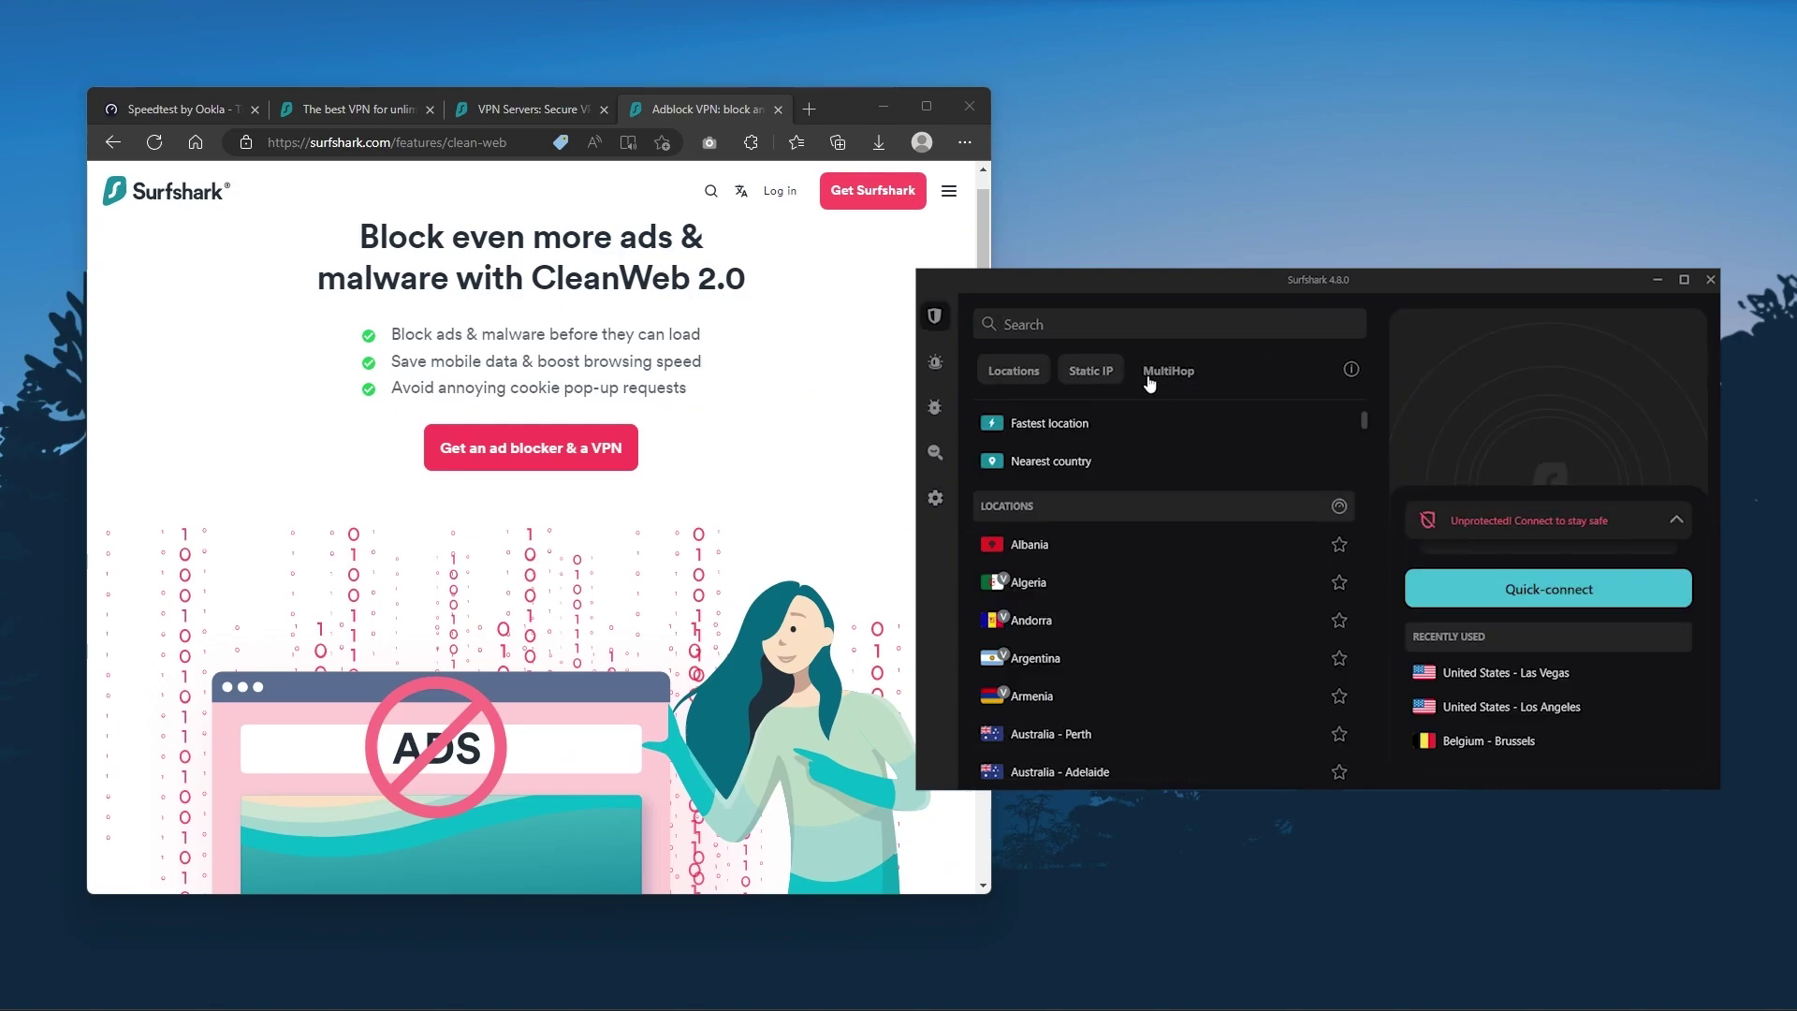
Step: Review Surfshark's VPN settings, return to the main screen, and switch from MultiHop to single Locations
{"action": "left_click", "coordinate": [1152, 376]}
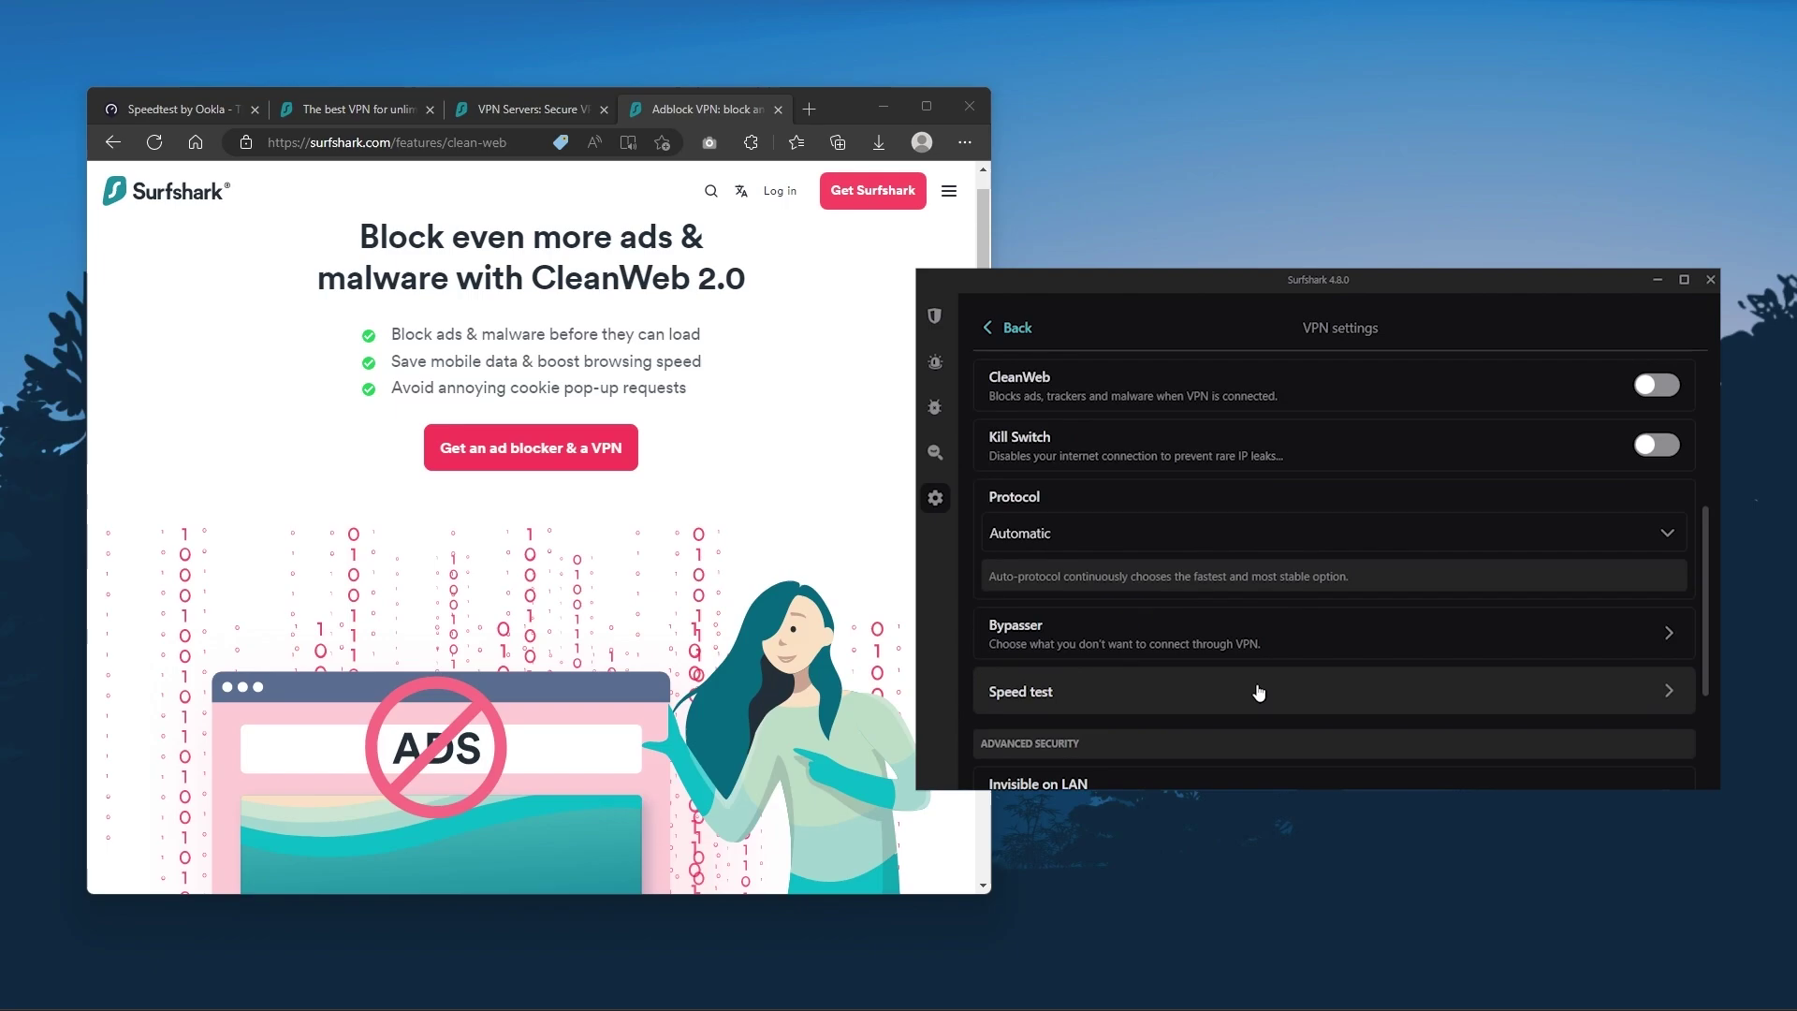
{"action": "scroll", "coordinate": [1263, 687], "scroll_direction": "up", "scroll_amount": 6}
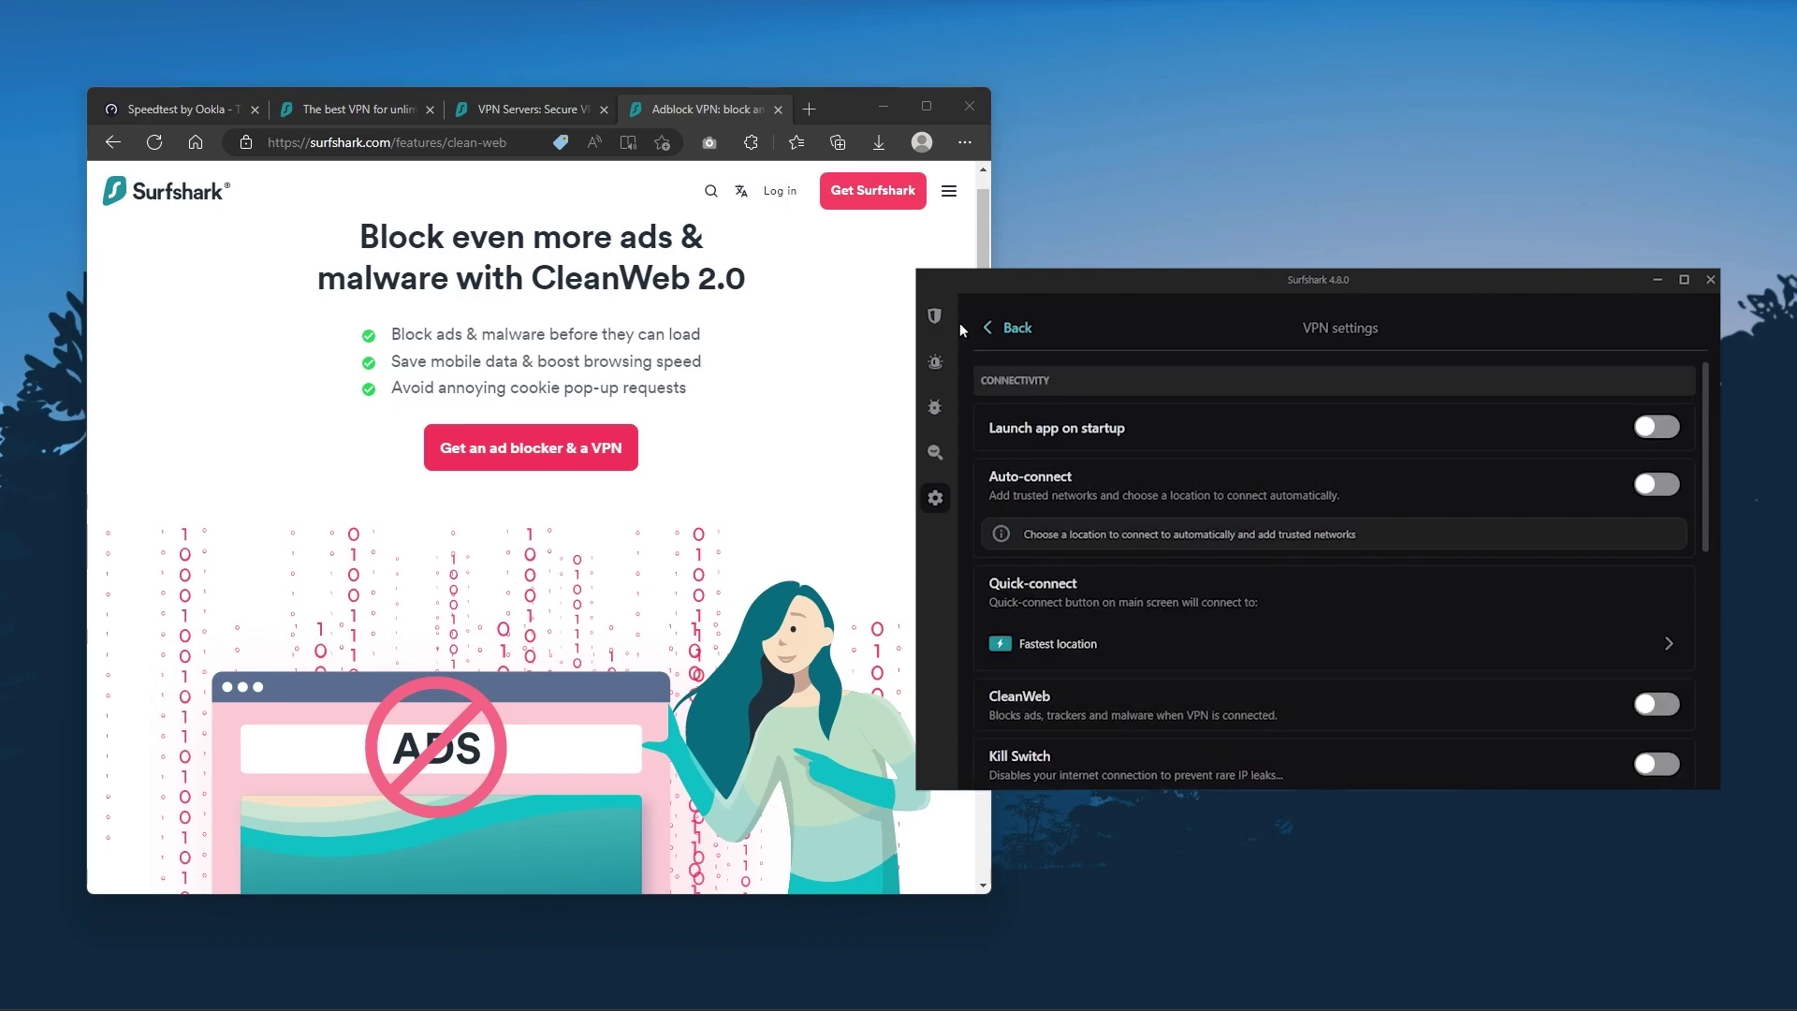
{"action": "left_click", "coordinate": [935, 316]}
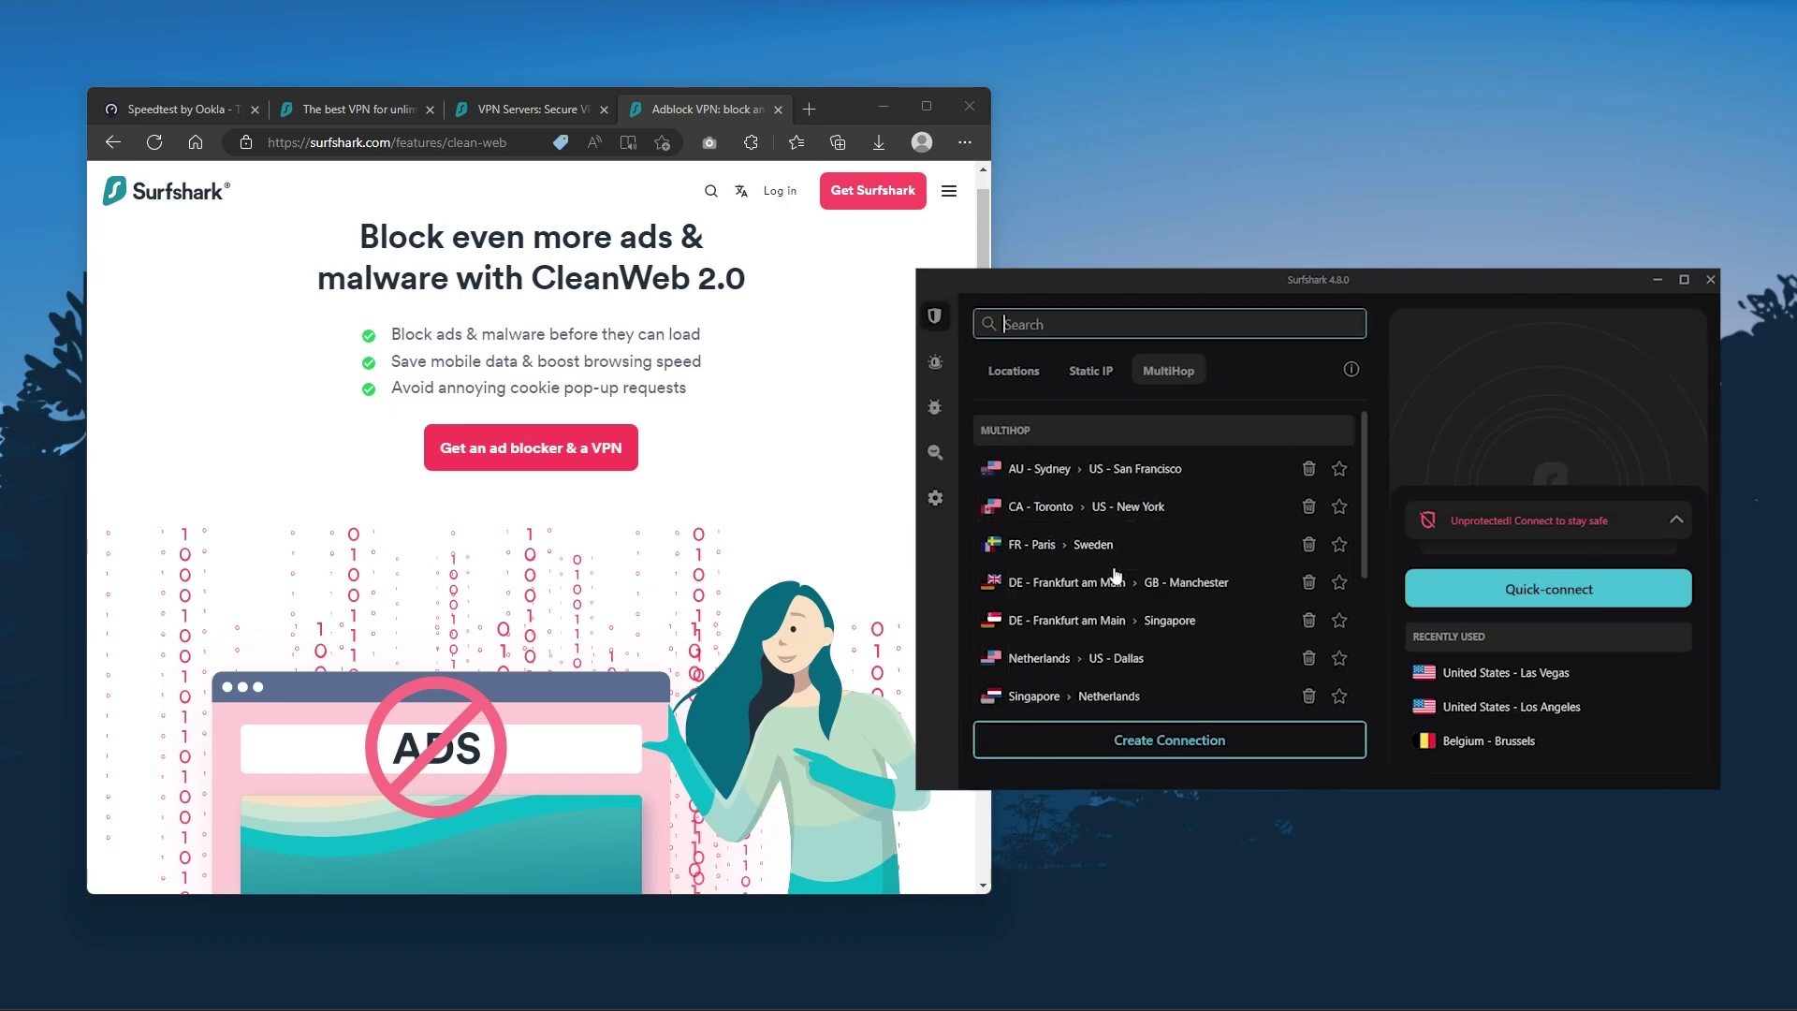
{"action": "left_click", "coordinate": [1012, 371]}
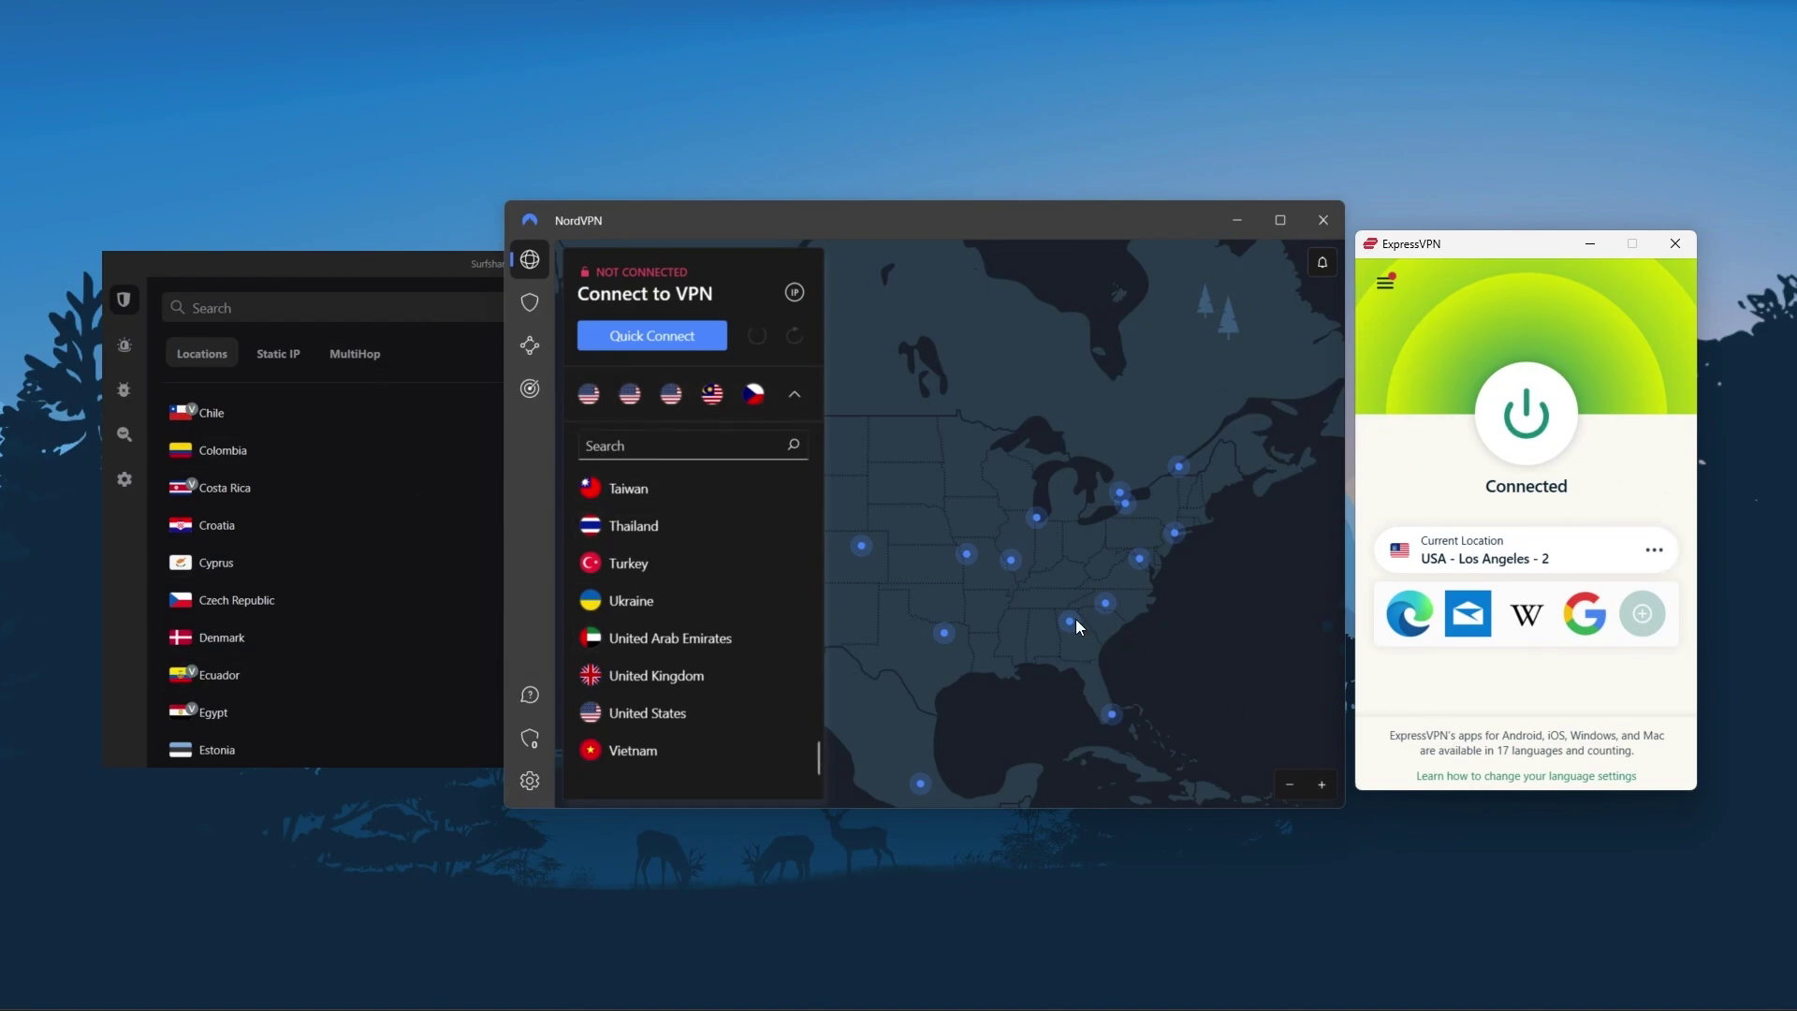
{"action": "left_click", "coordinate": [1659, 552]}
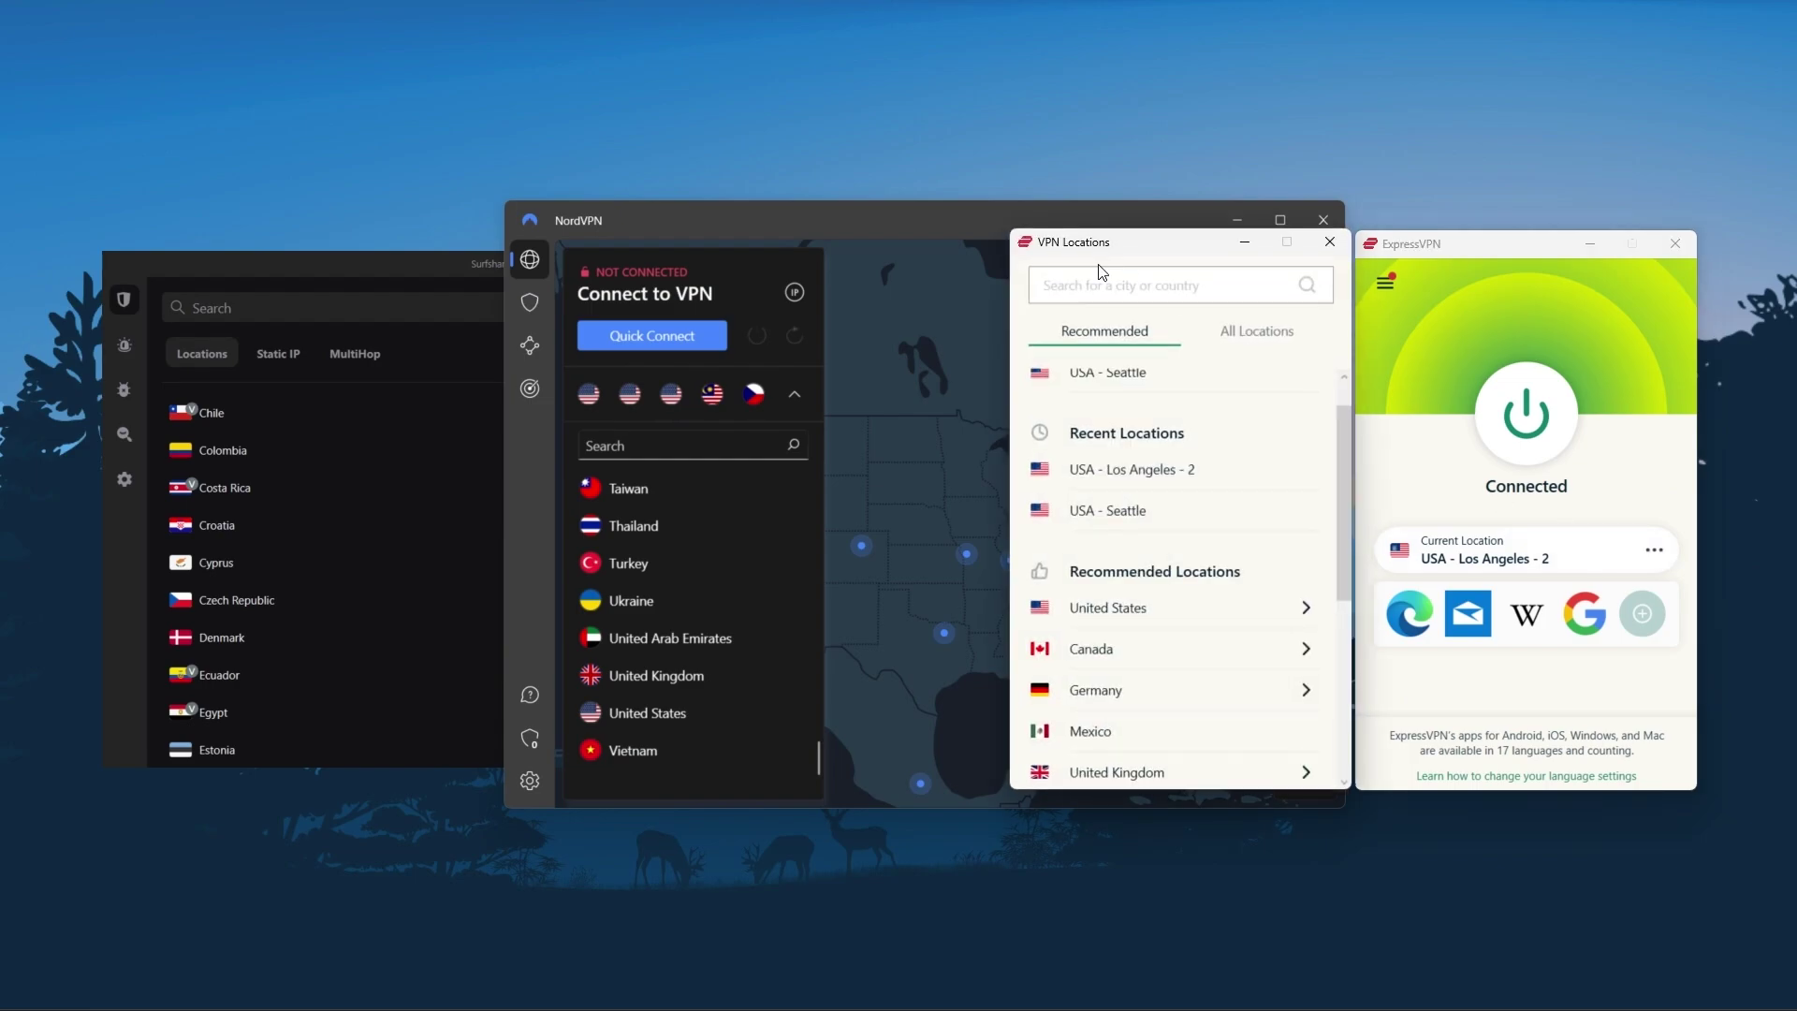
{"action": "left_click", "coordinate": [1330, 248]}
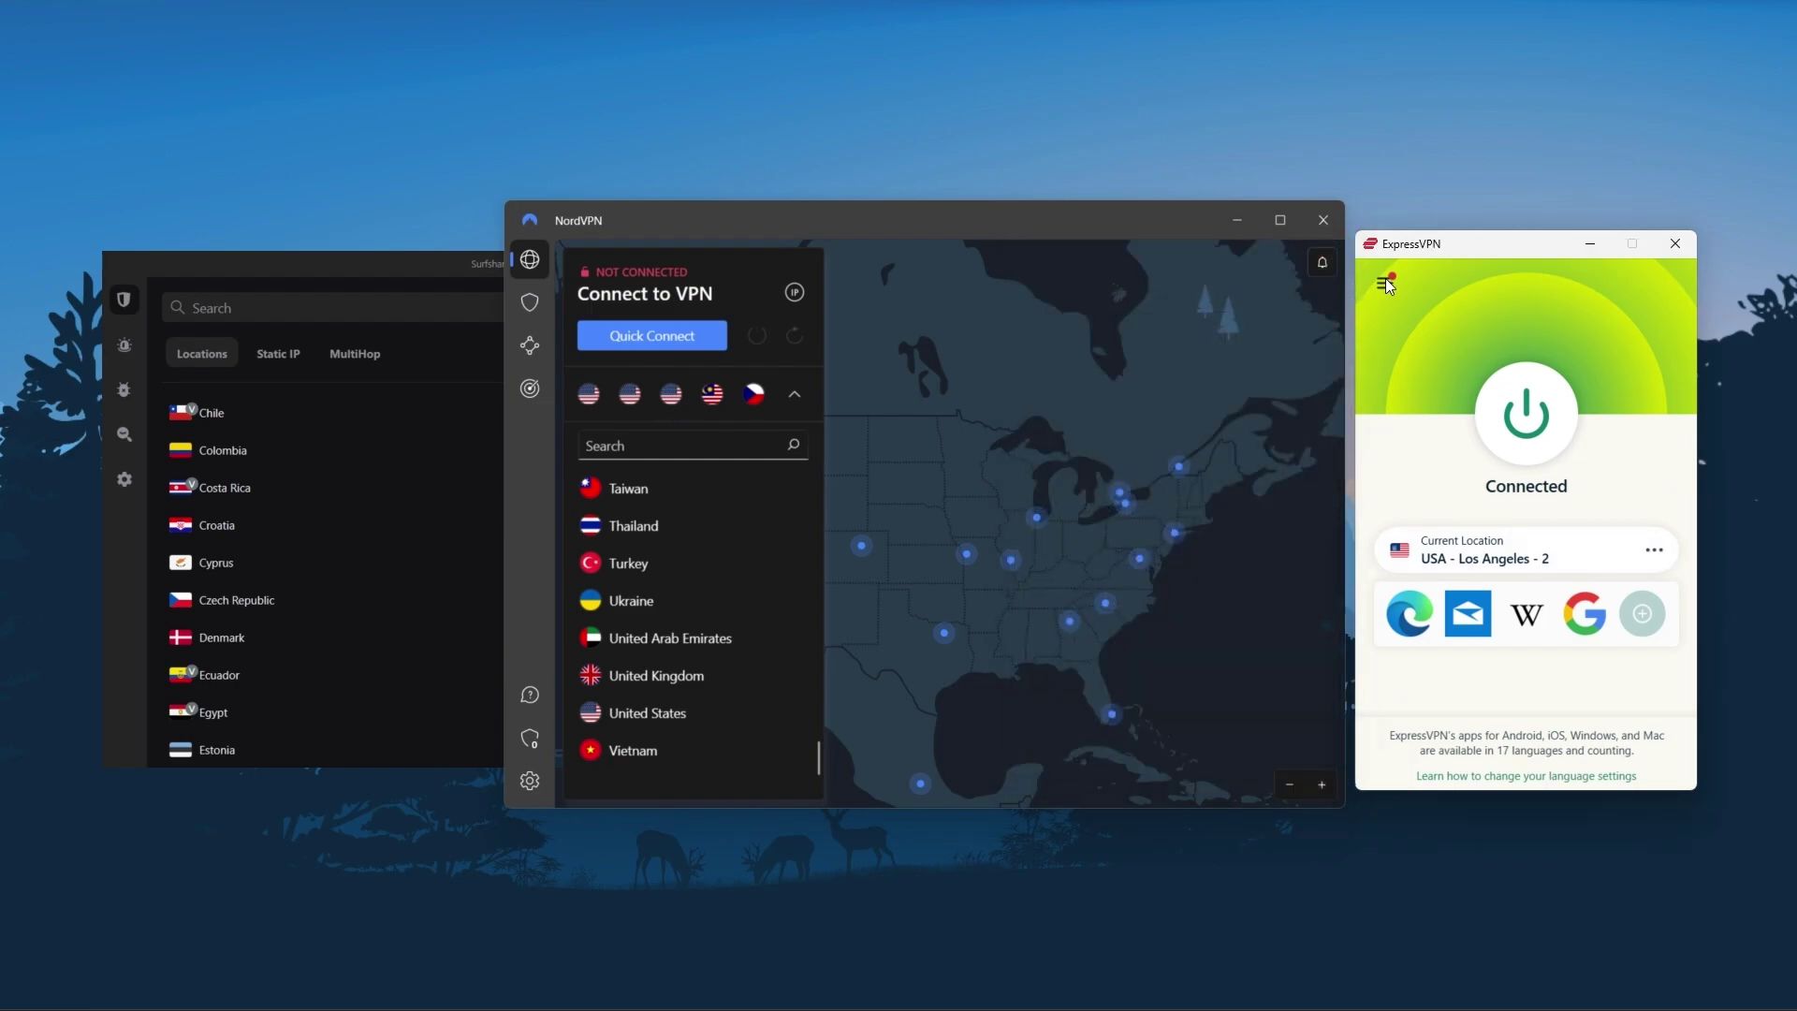
{"action": "left_click", "coordinate": [1386, 278]}
{"action": "left_click", "coordinate": [1424, 348]}
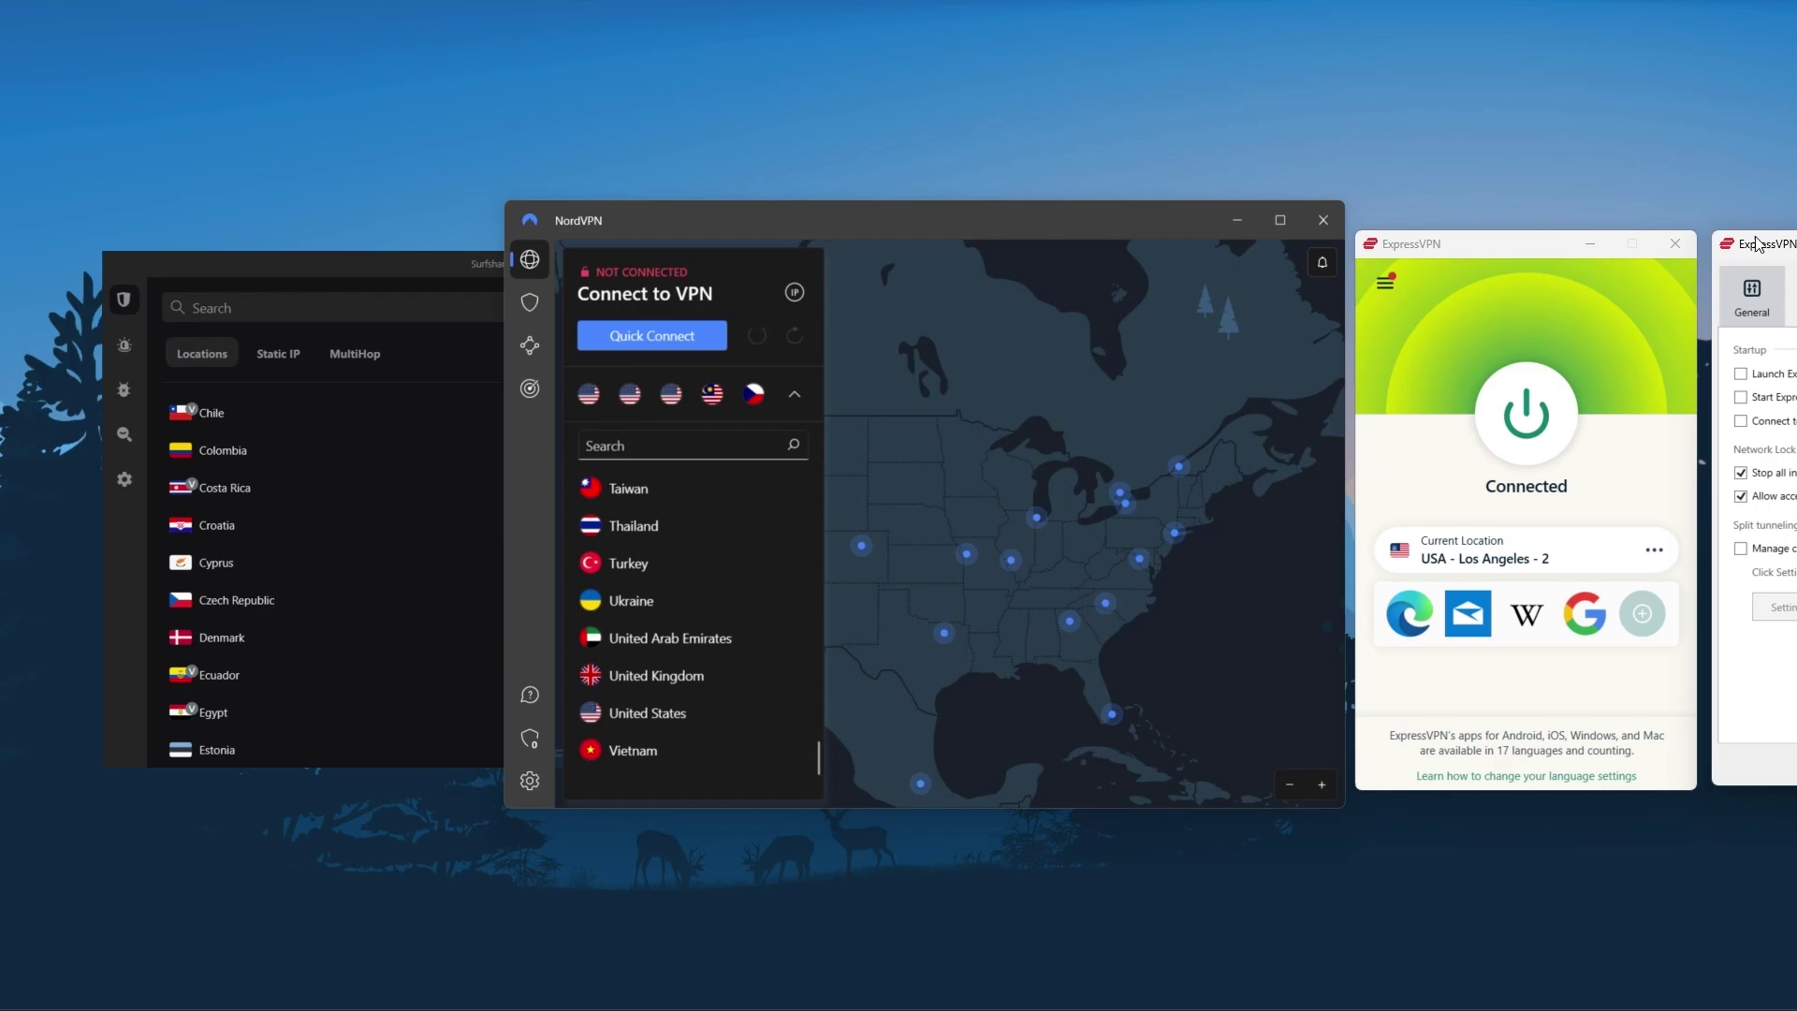
{"action": "mouse_move", "coordinate": [1755, 242]}
{"action": "left_mouse_down"}
{"action": "mouse_move", "coordinate": [972, 240]}
{"action": "mouse_move", "coordinate": [949, 259]}
{"action": "left_mouse_up"}
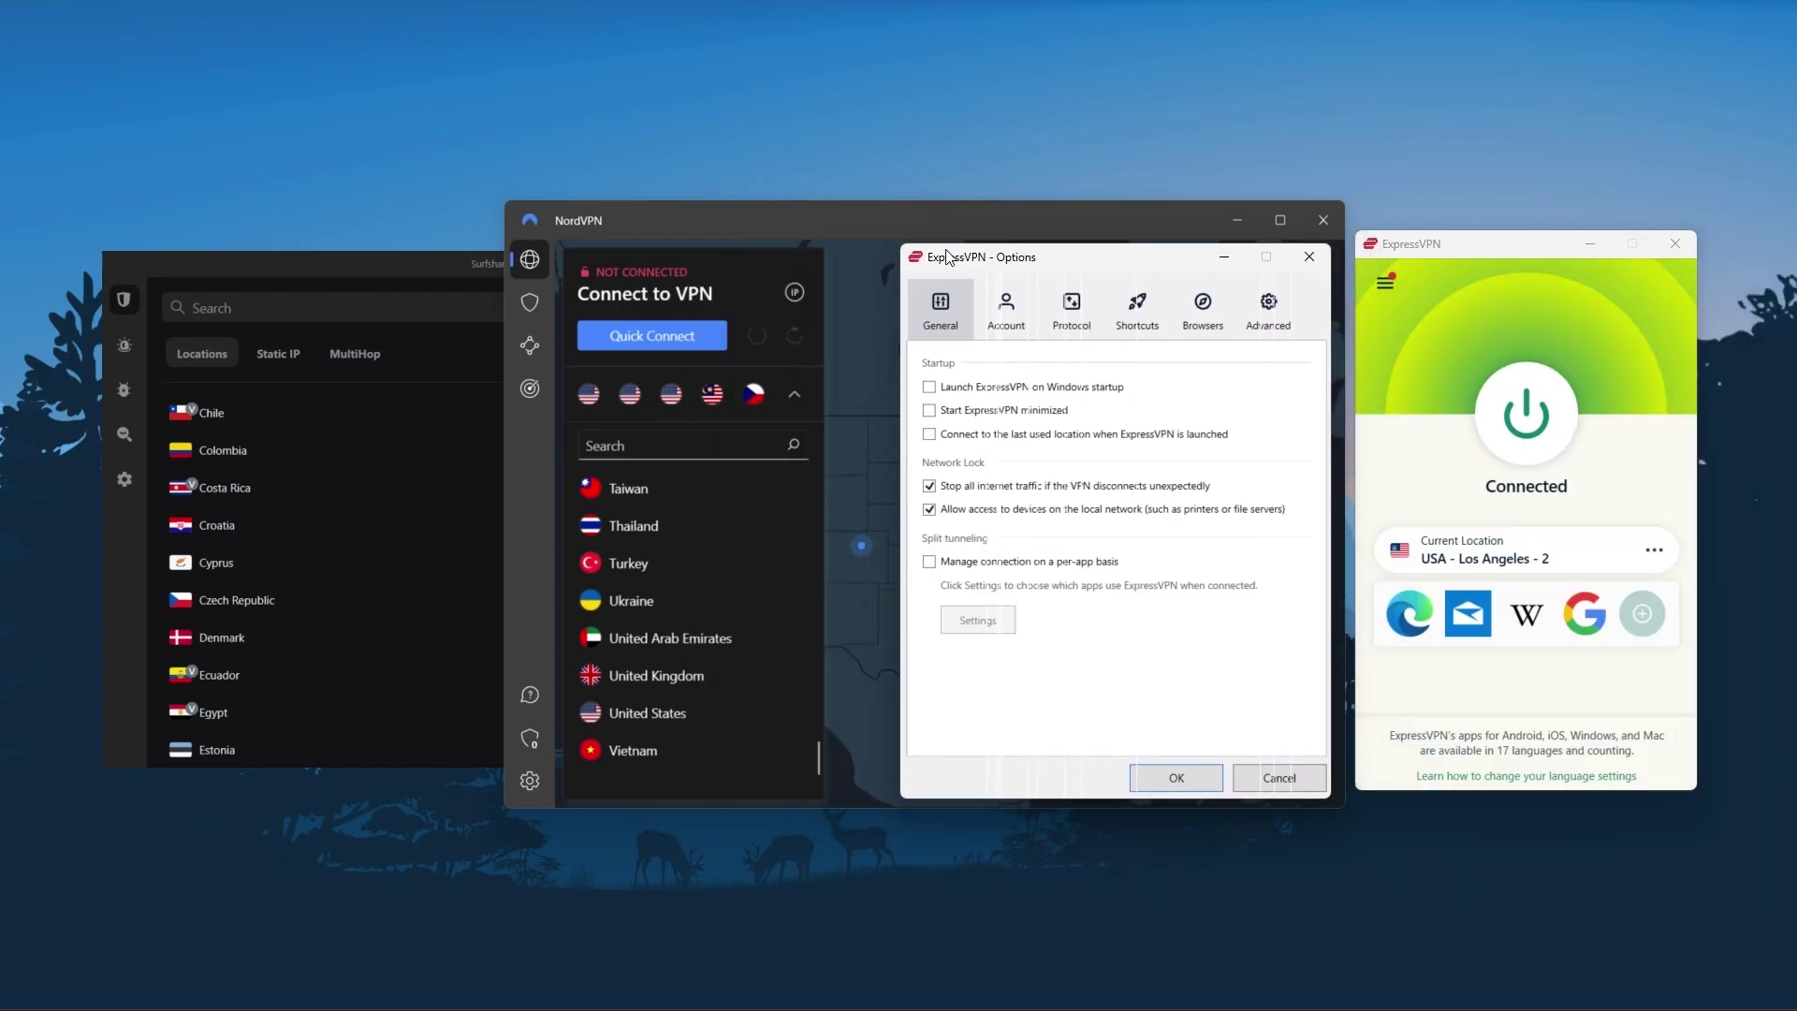
{"action": "left_click", "coordinate": [1071, 307]}
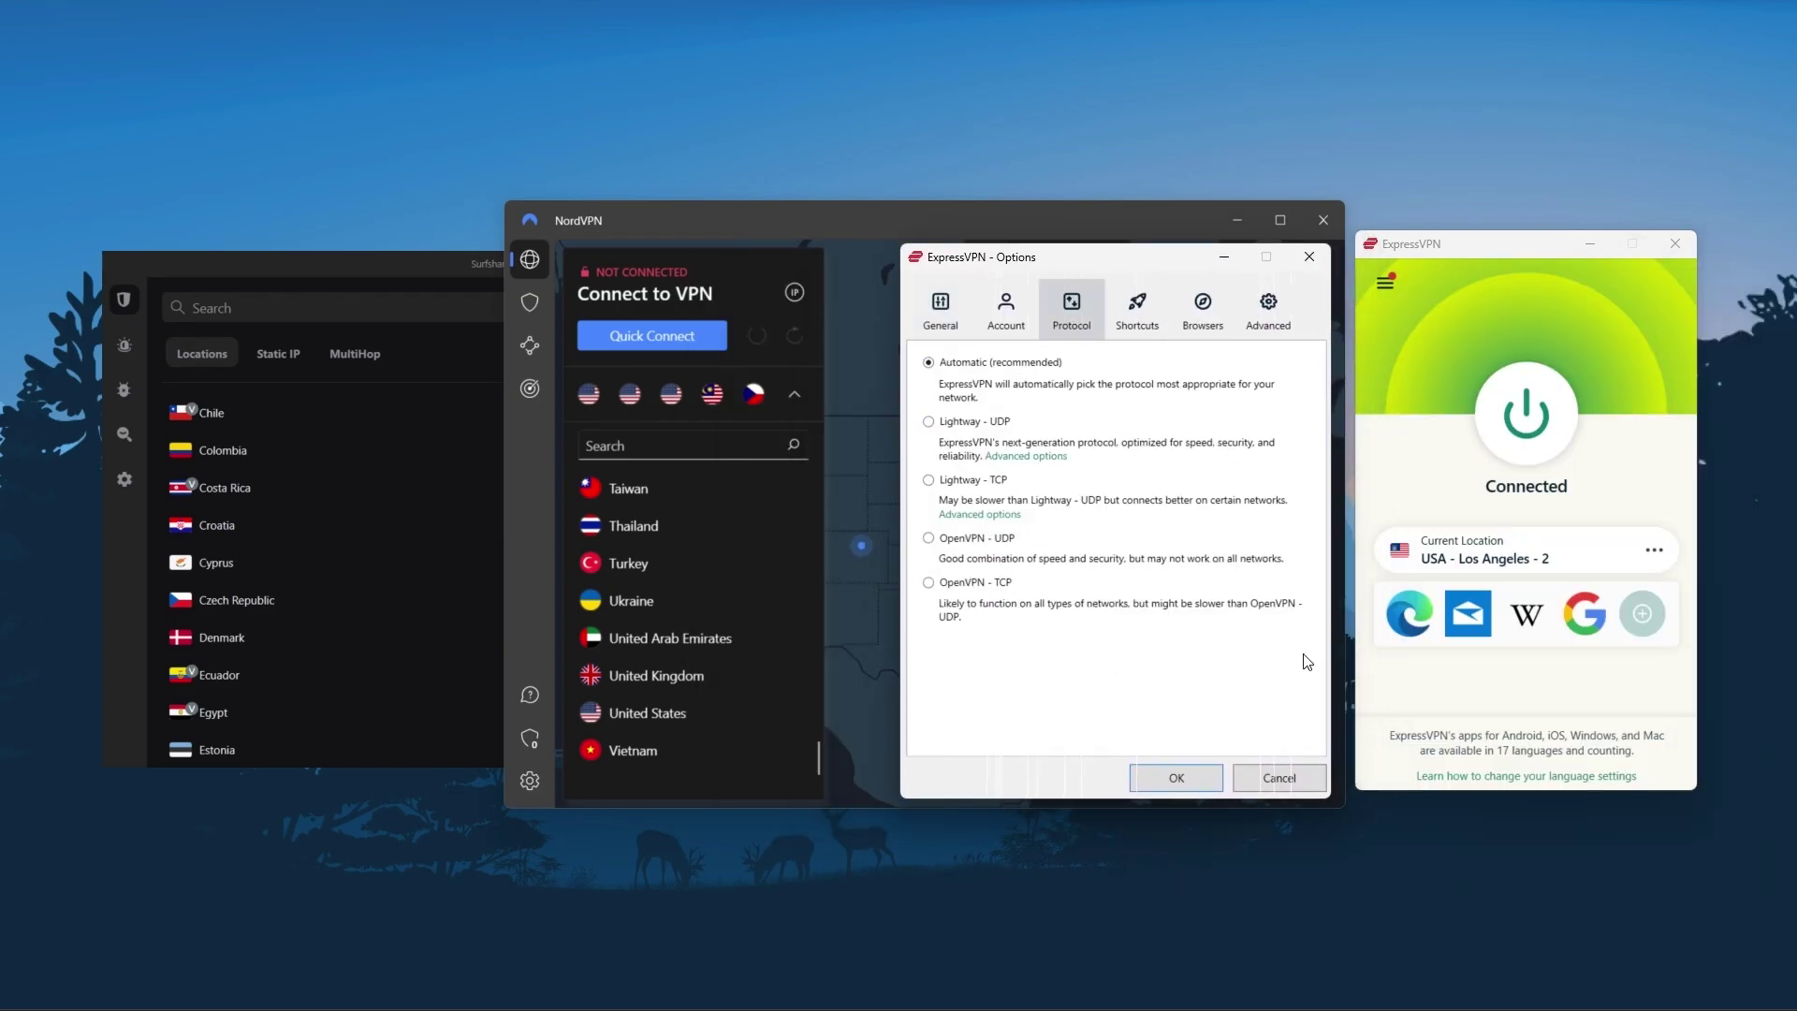
{"action": "left_click", "coordinate": [1268, 776]}
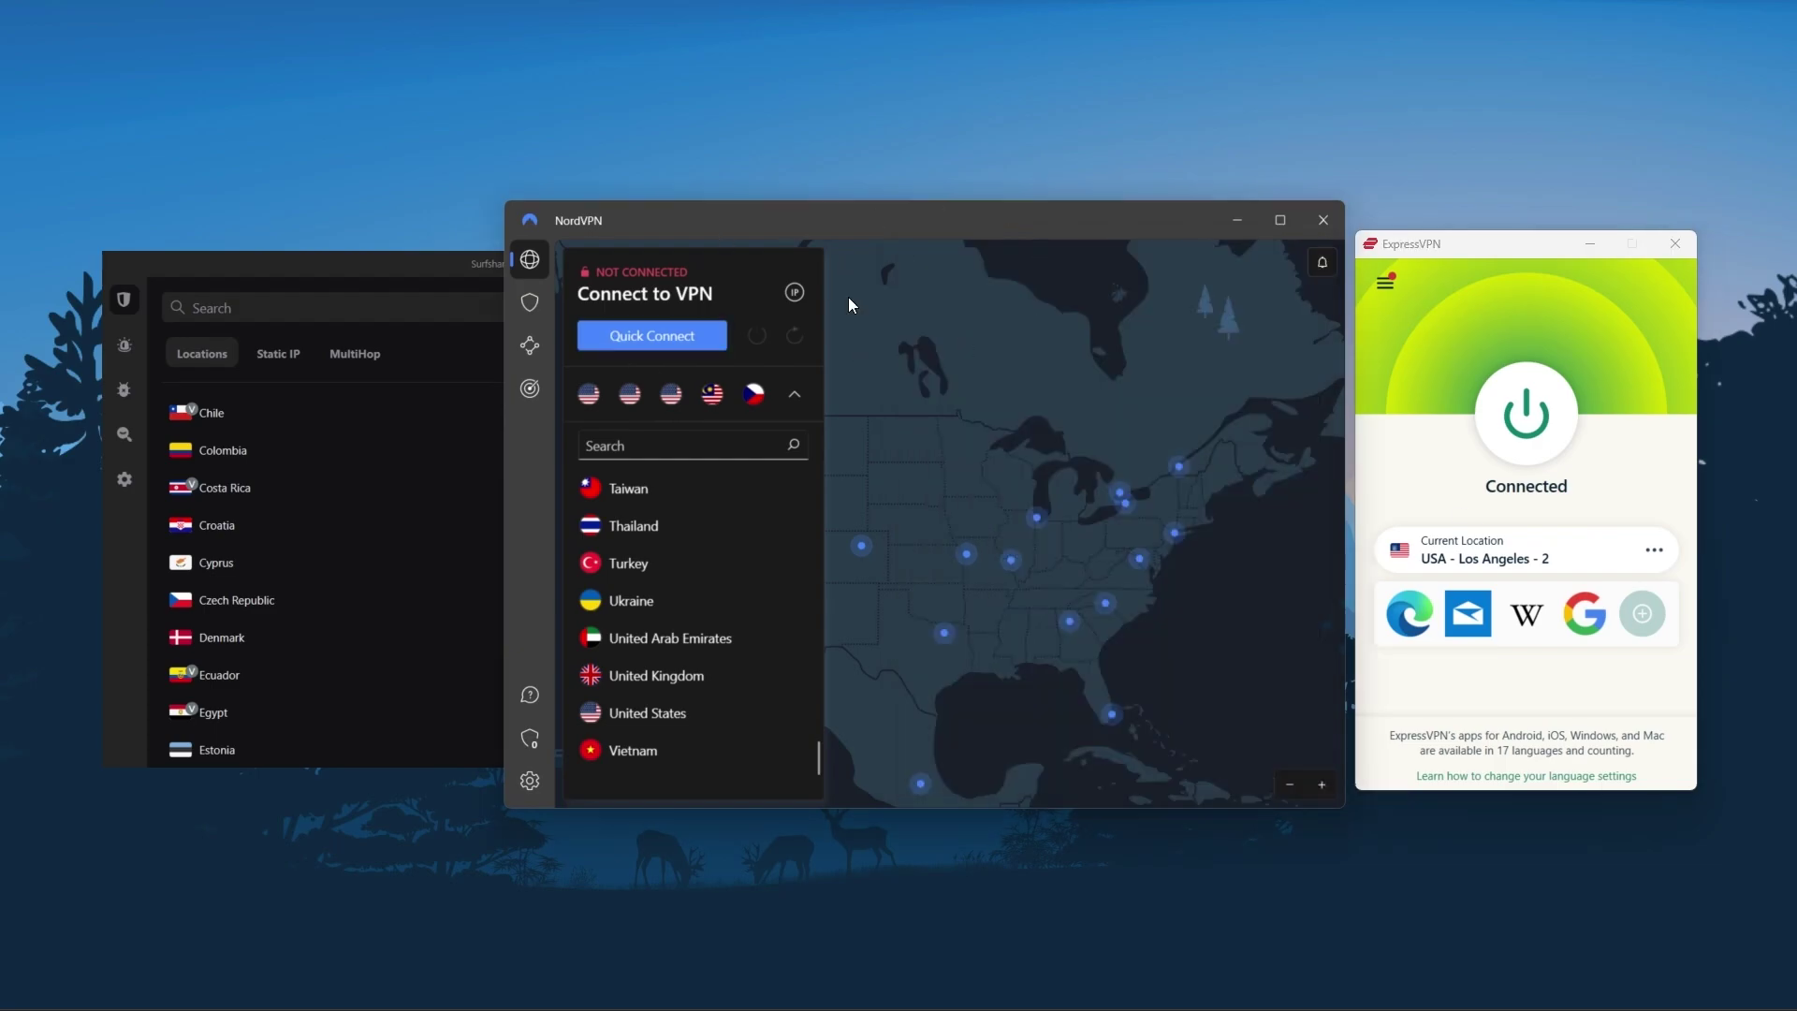
{"action": "left_click", "coordinate": [529, 781]}
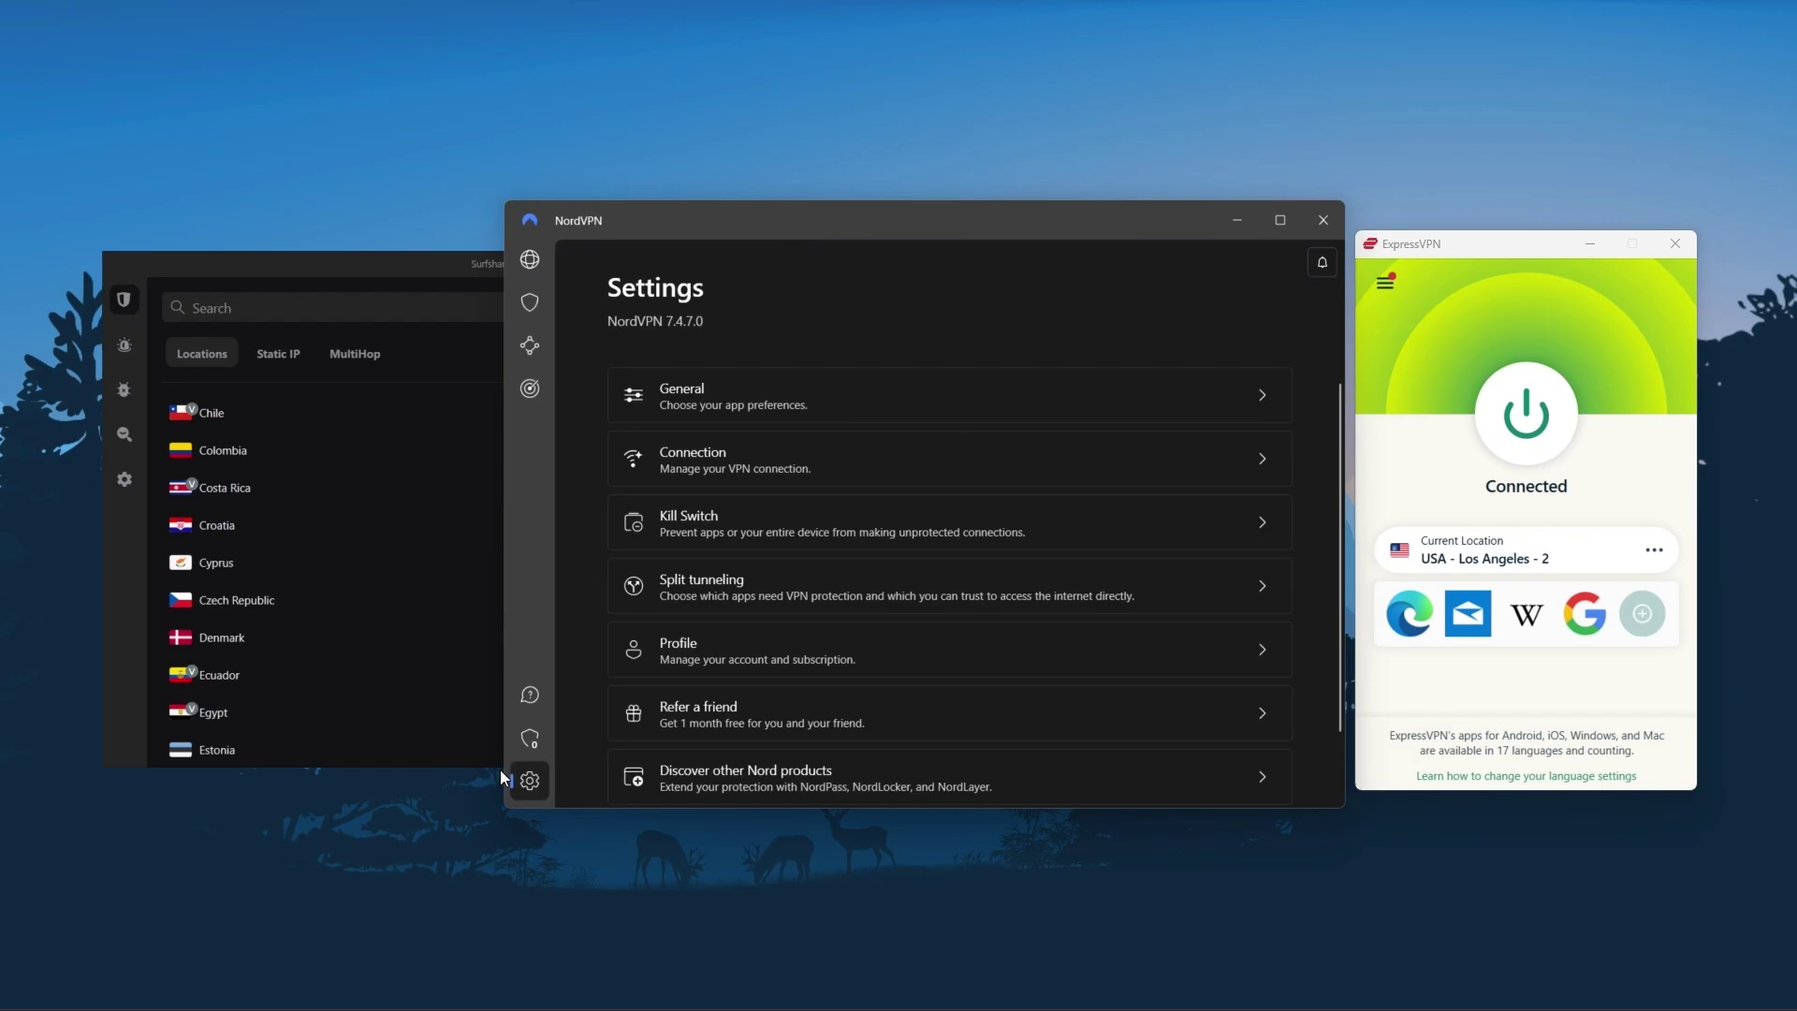
{"action": "left_click", "coordinate": [826, 454]}
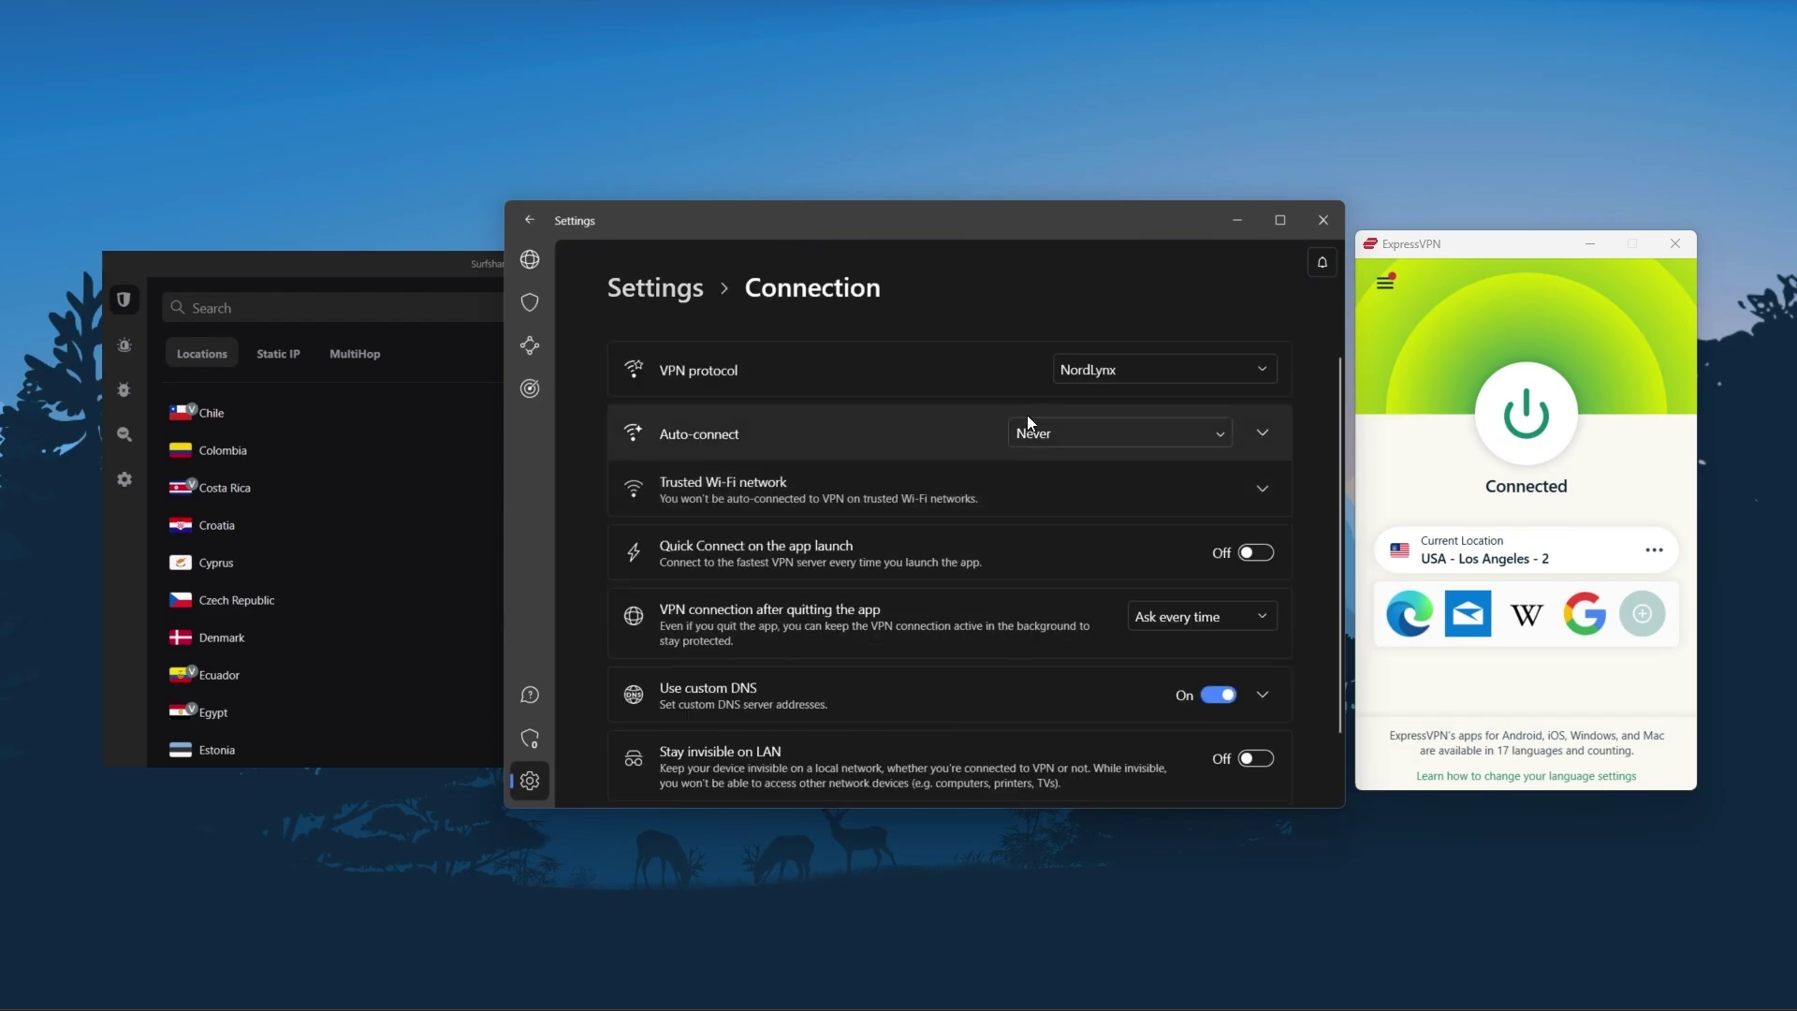
{"action": "scroll", "coordinate": [983, 435], "scroll_direction": "down", "scroll_amount": 1}
{"action": "scroll", "coordinate": [983, 492], "scroll_direction": "up", "scroll_amount": 1}
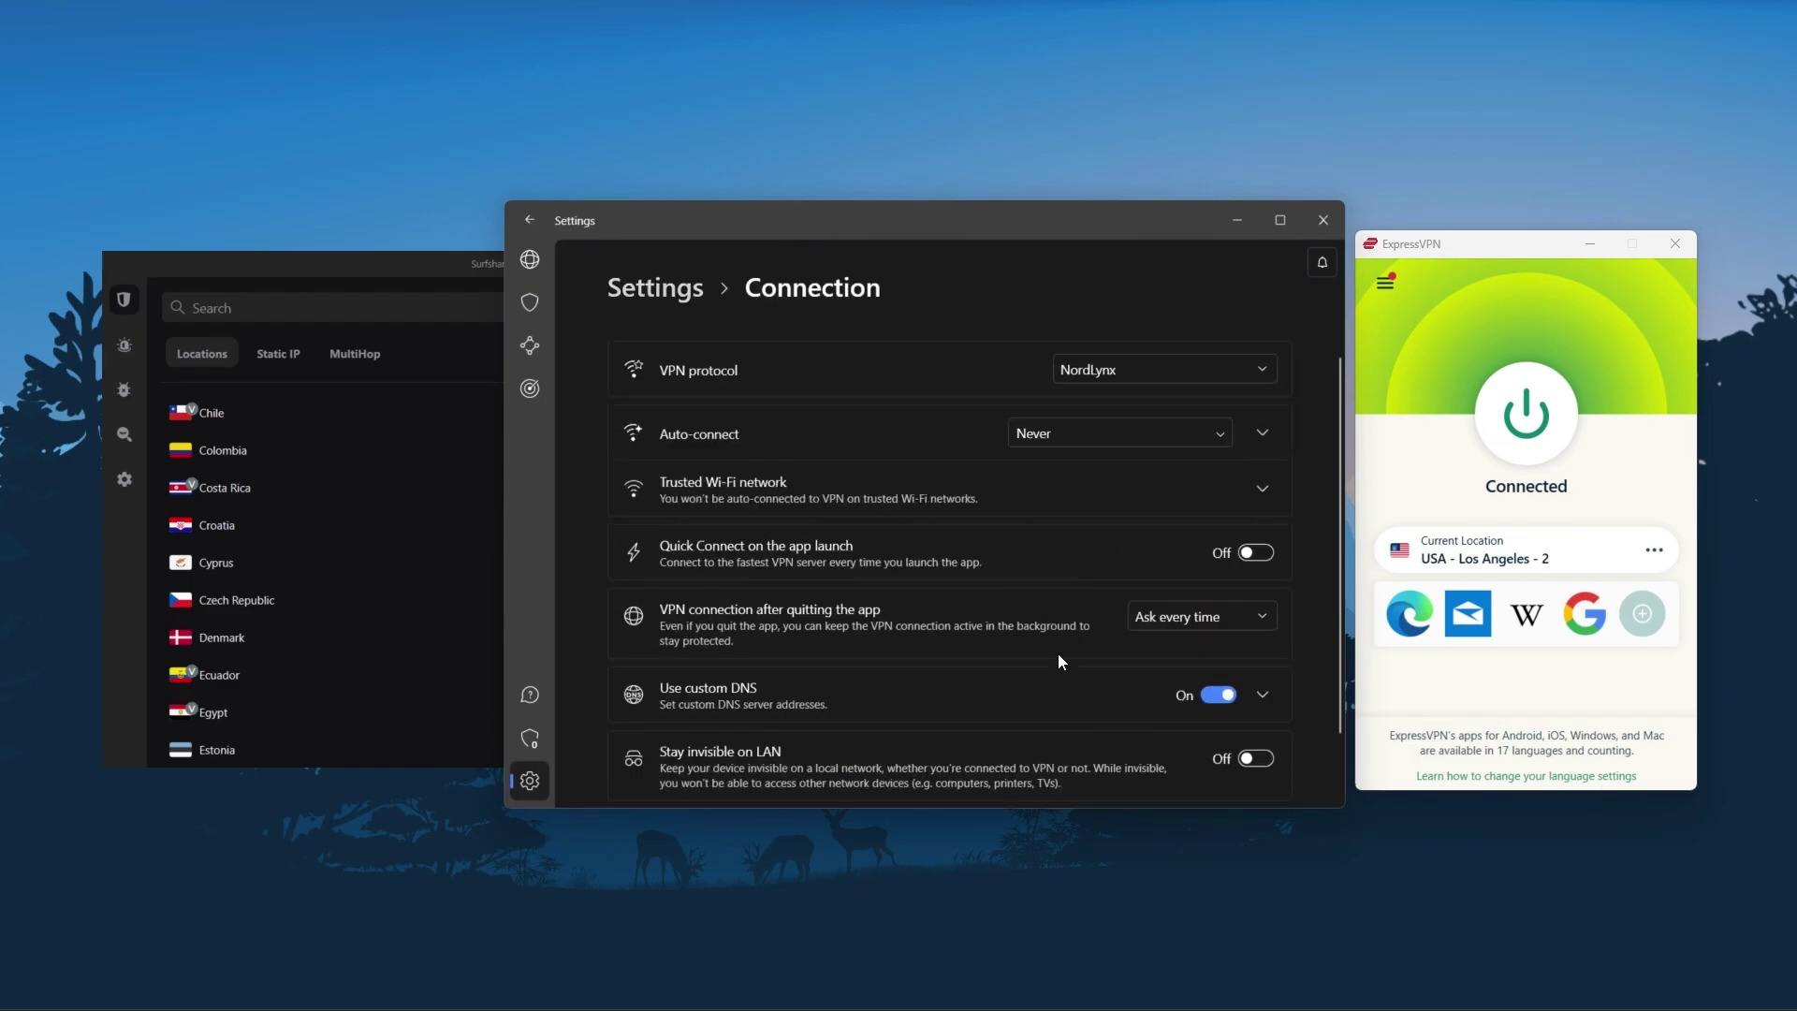
{"action": "scroll", "coordinate": [1053, 625], "scroll_direction": "down", "scroll_amount": 1}
{"action": "left_click", "coordinate": [530, 301]}
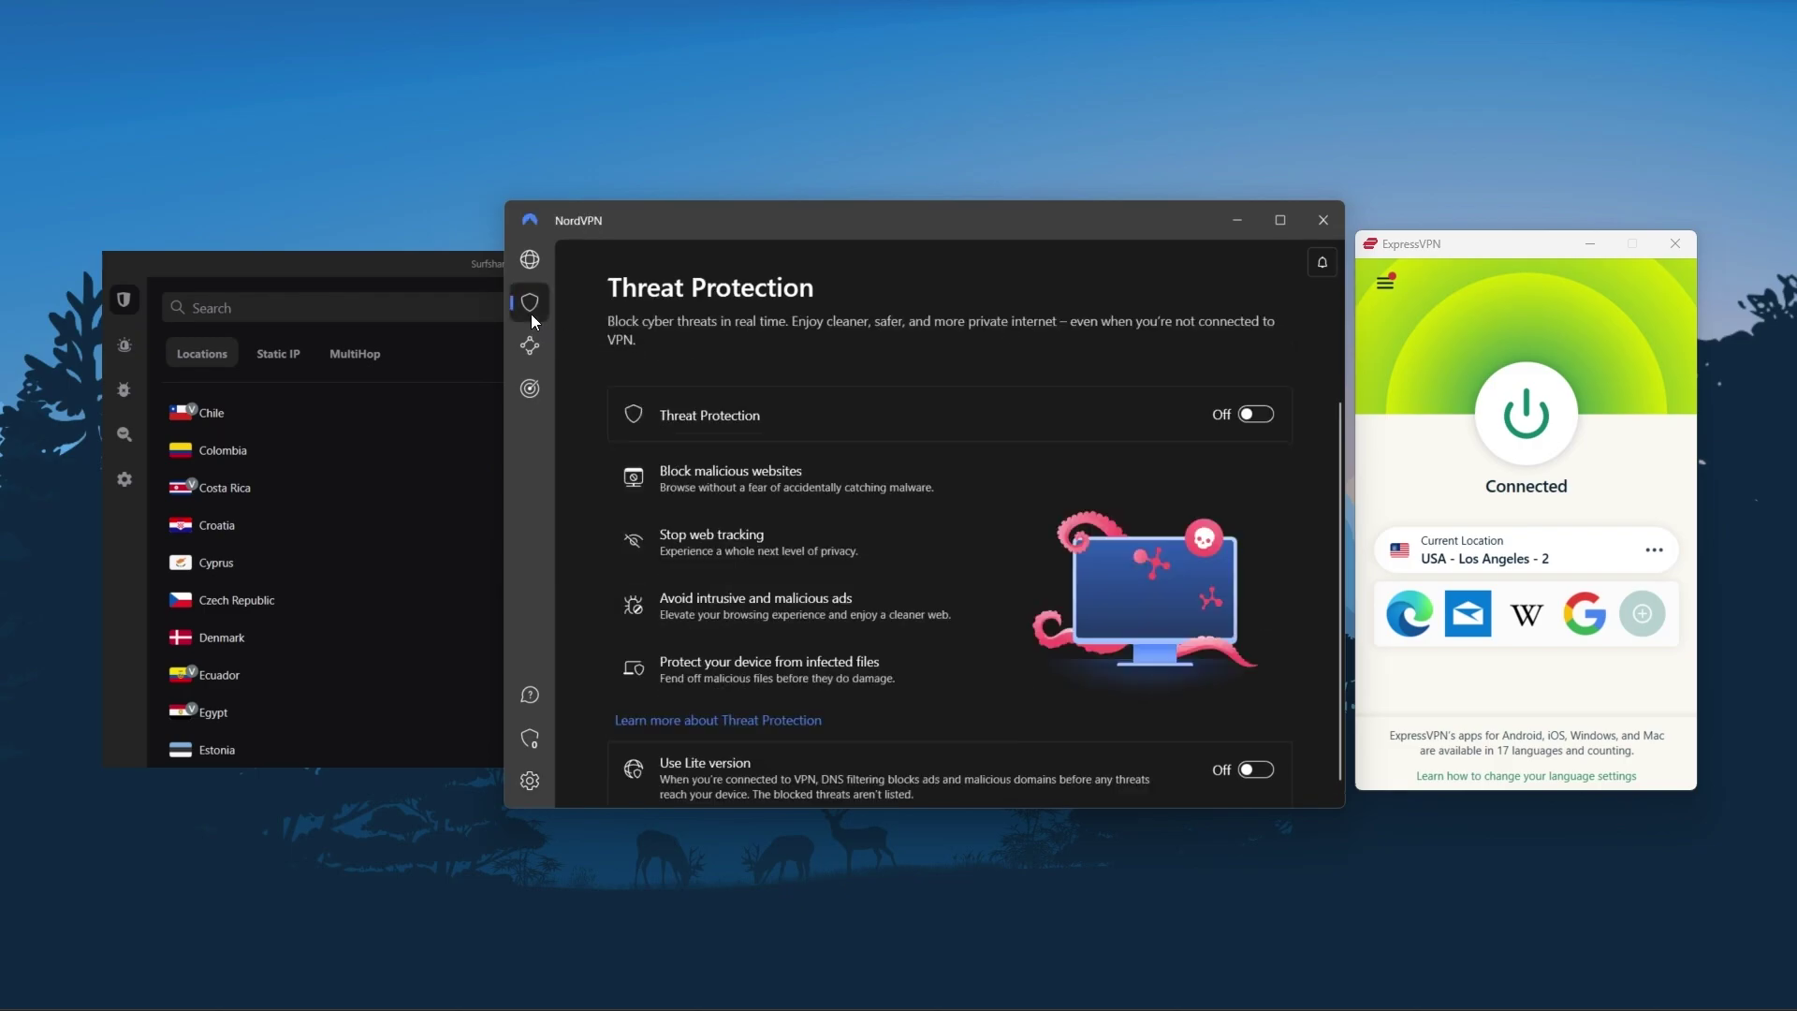
{"action": "left_click", "coordinate": [530, 346]}
{"action": "left_click", "coordinate": [530, 389]}
{"action": "left_click", "coordinate": [528, 345]}
{"action": "left_click", "coordinate": [529, 302]}
{"action": "left_click", "coordinate": [529, 260]}
{"action": "scroll", "coordinate": [714, 608], "scroll_direction": "up", "scroll_amount": 5}
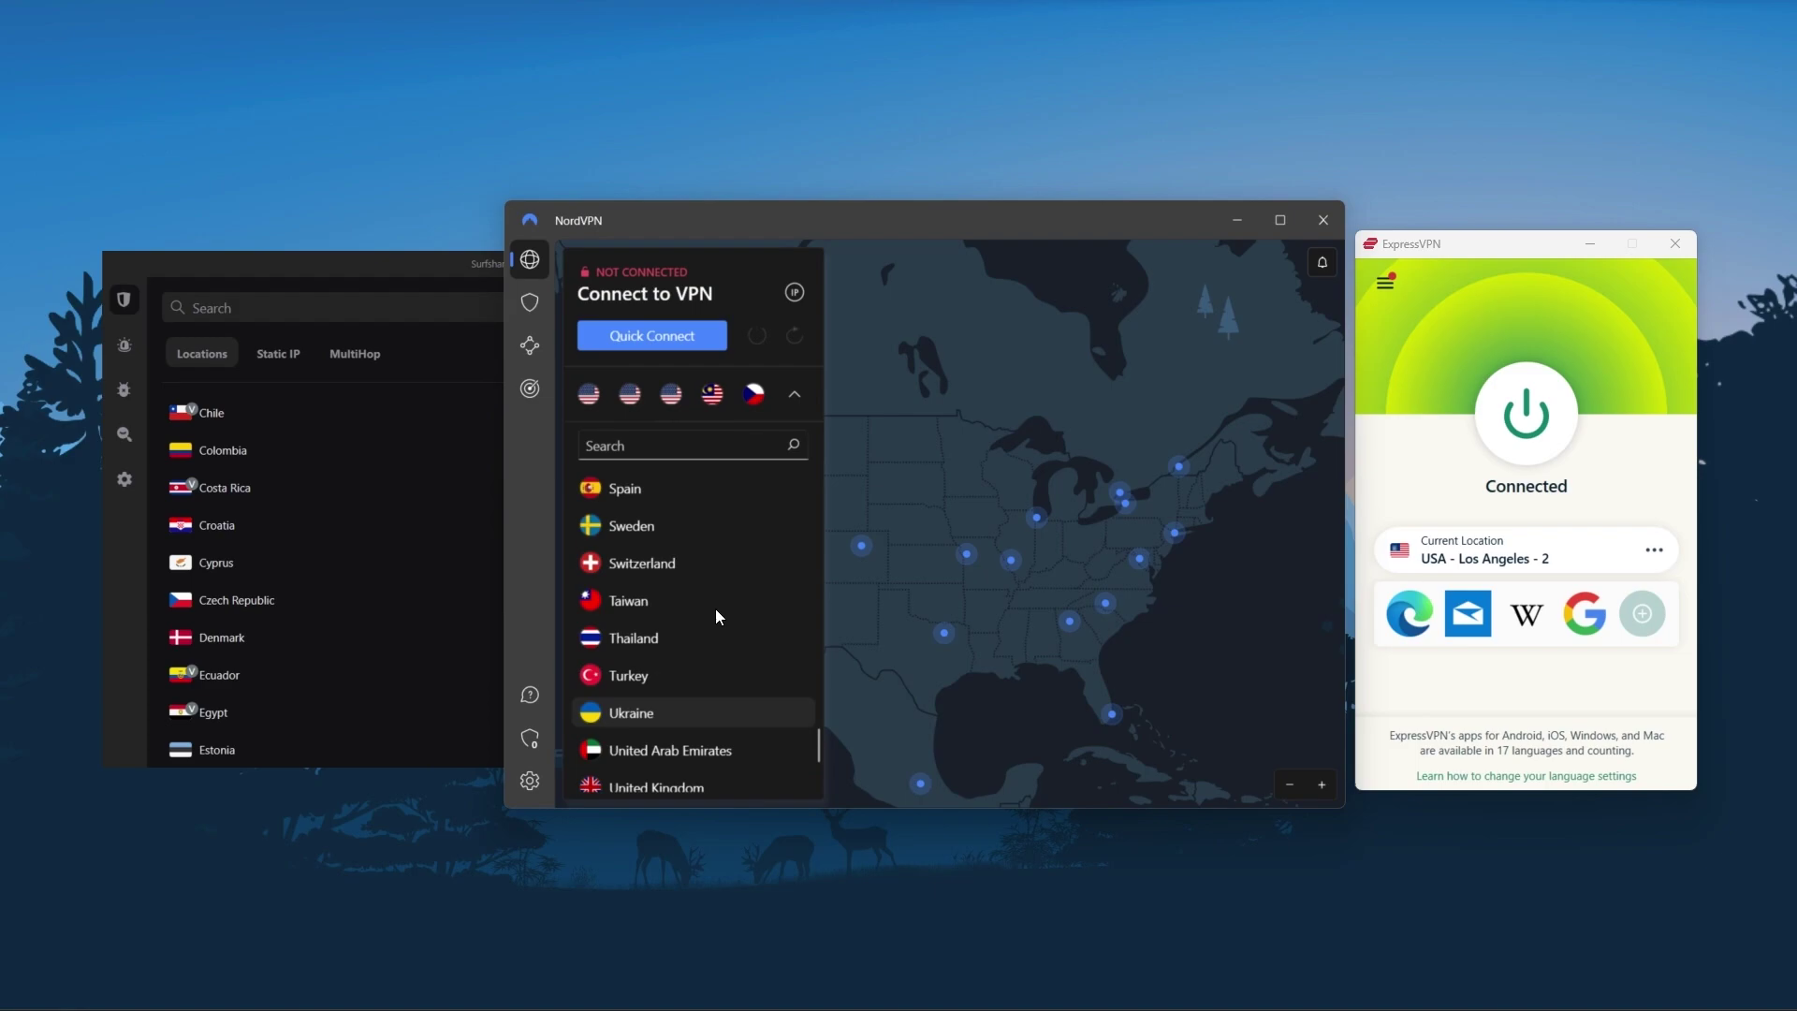
{"action": "scroll", "coordinate": [703, 631], "scroll_direction": "up", "scroll_amount": 5}
{"action": "scroll", "coordinate": [720, 642], "scroll_direction": "up", "scroll_amount": 5}
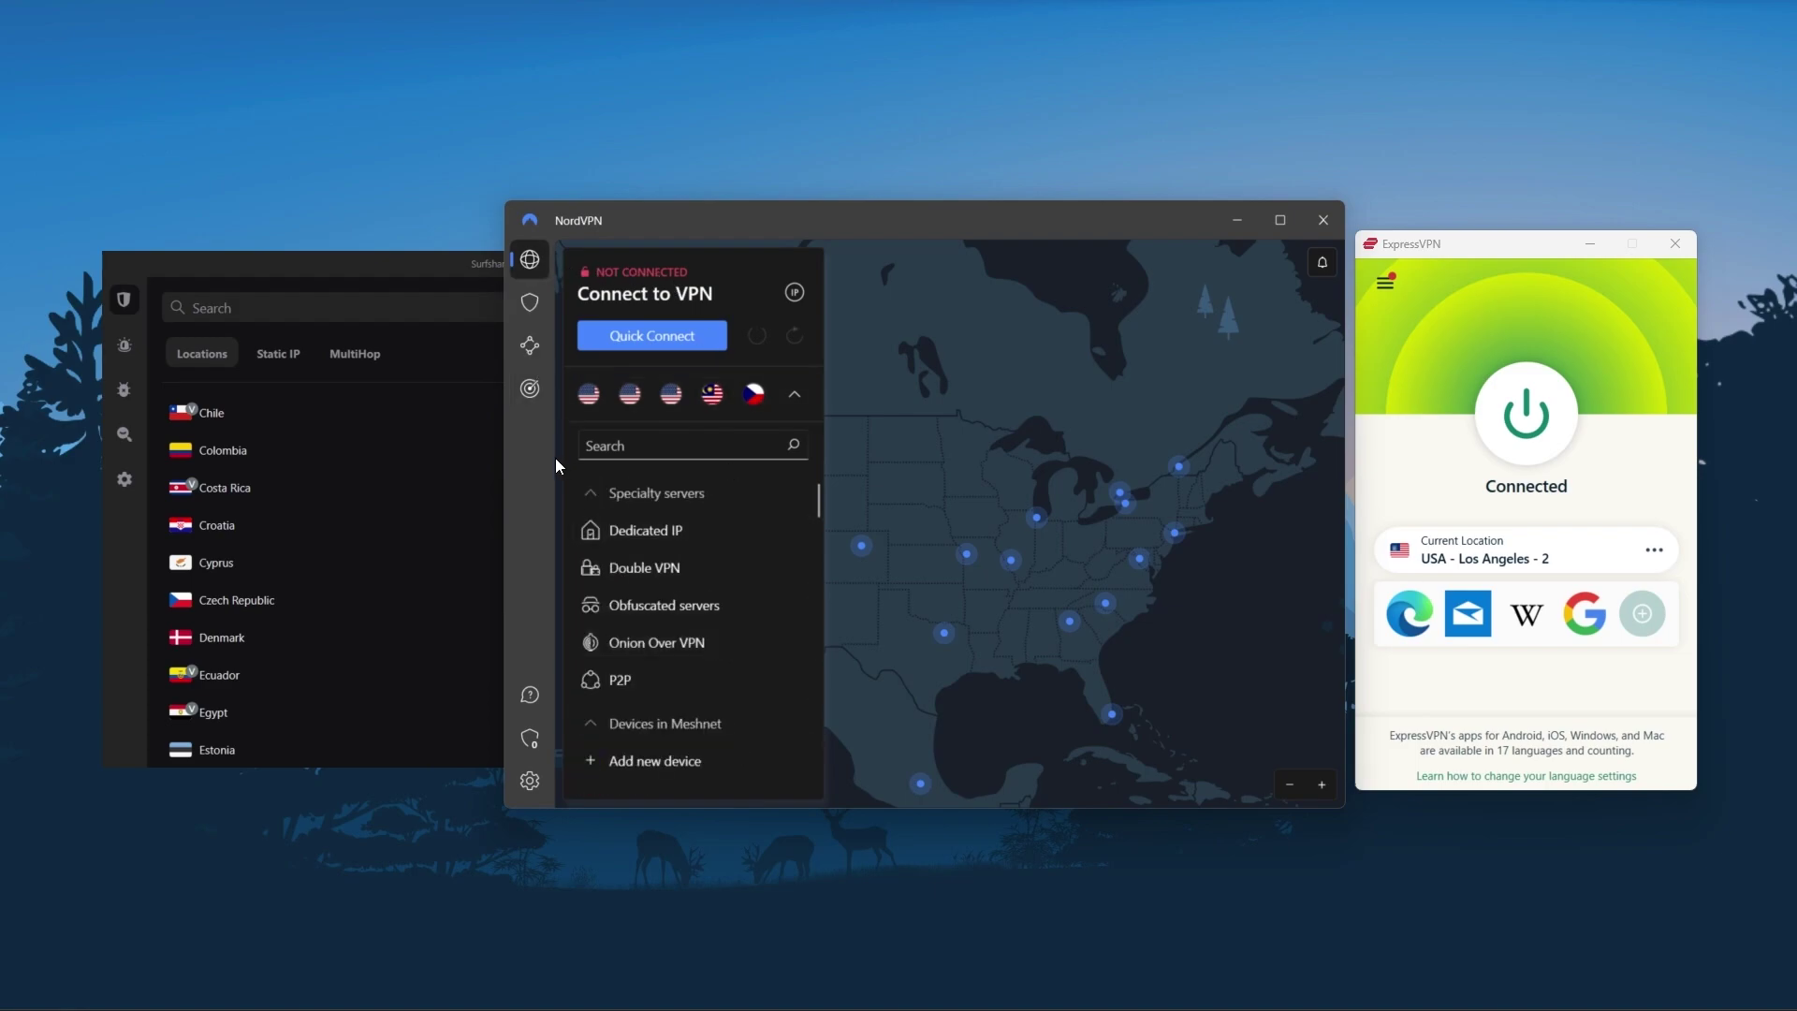
Step: Bring Surfshark forward, browse its Settings, Antivirus, Search and Alert pages, and return to VPN locations
{"action": "left_click", "coordinate": [357, 267]}
{"action": "scroll", "coordinate": [372, 519], "scroll_direction": "up", "scroll_amount": 2}
{"action": "scroll", "coordinate": [372, 520], "scroll_direction": "up", "scroll_amount": 2}
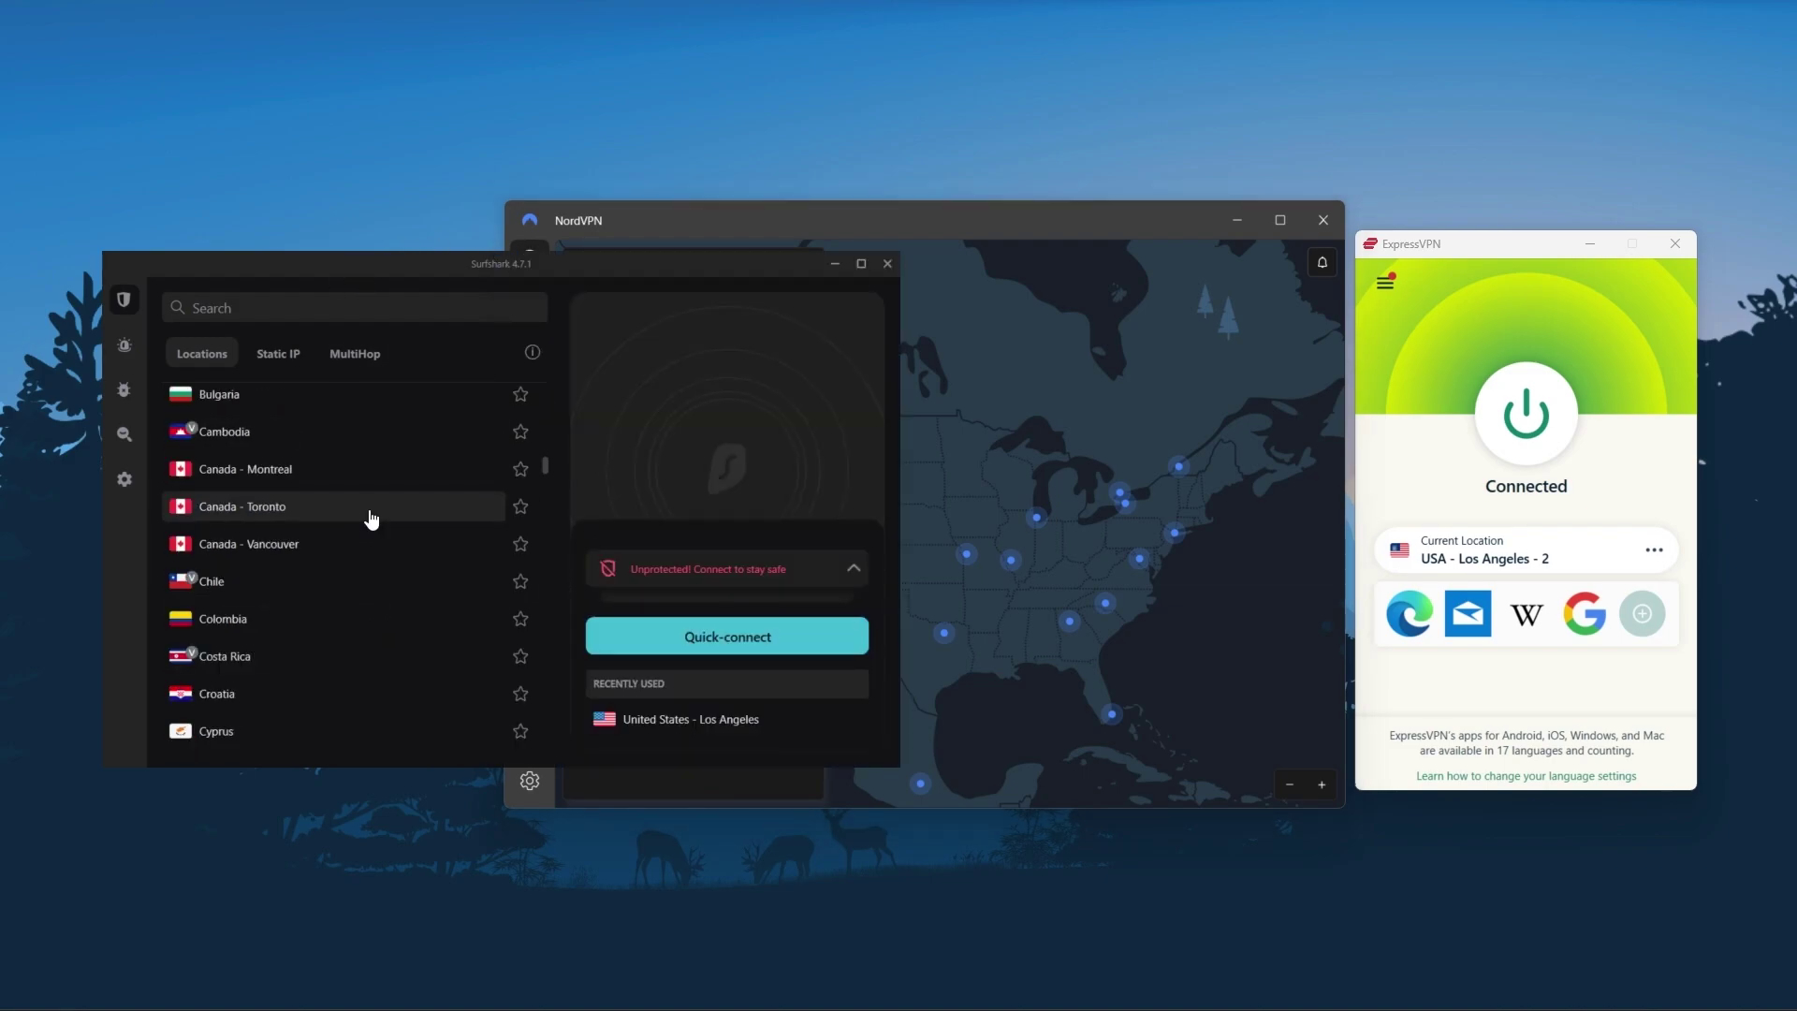
{"action": "scroll", "coordinate": [372, 520], "scroll_direction": "up", "scroll_amount": 3}
{"action": "scroll", "coordinate": [393, 505], "scroll_direction": "up", "scroll_amount": 3}
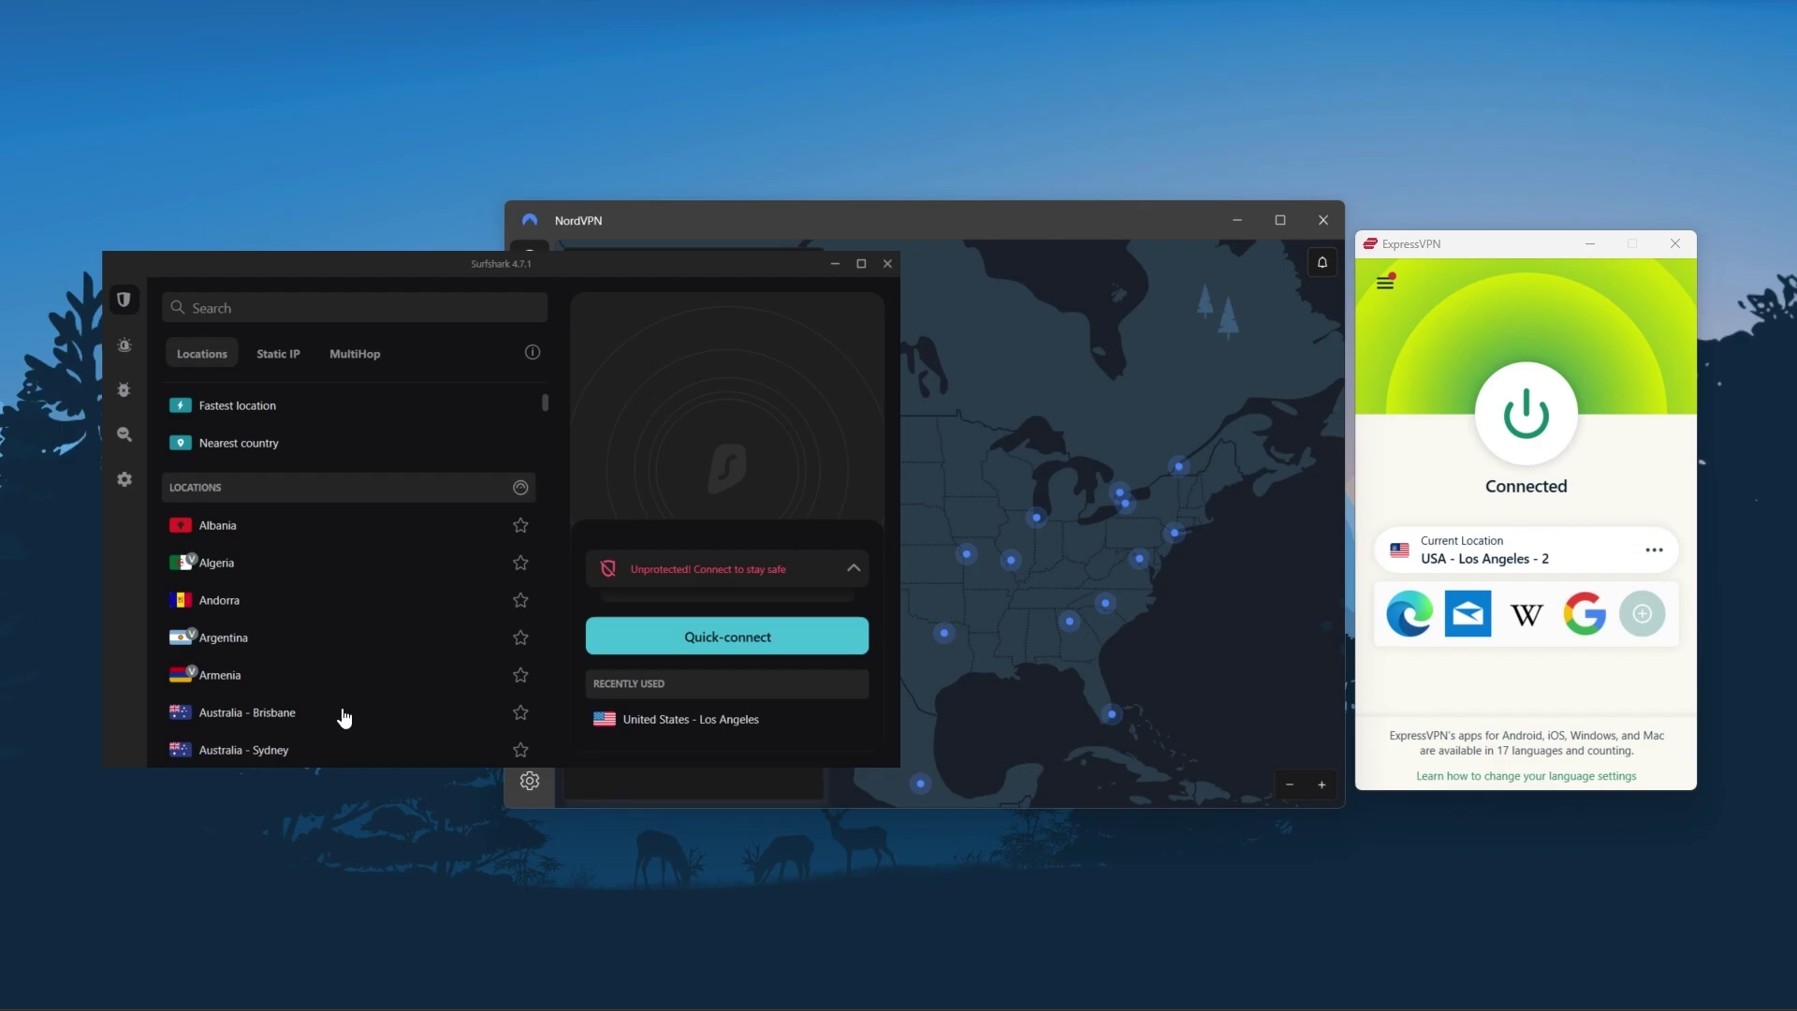
{"action": "scroll", "coordinate": [345, 633], "scroll_direction": "down", "scroll_amount": 3}
{"action": "scroll", "coordinate": [379, 591], "scroll_direction": "down", "scroll_amount": 3}
{"action": "scroll", "coordinate": [379, 590], "scroll_direction": "down", "scroll_amount": 3}
{"action": "scroll", "coordinate": [282, 534], "scroll_direction": "down", "scroll_amount": 3}
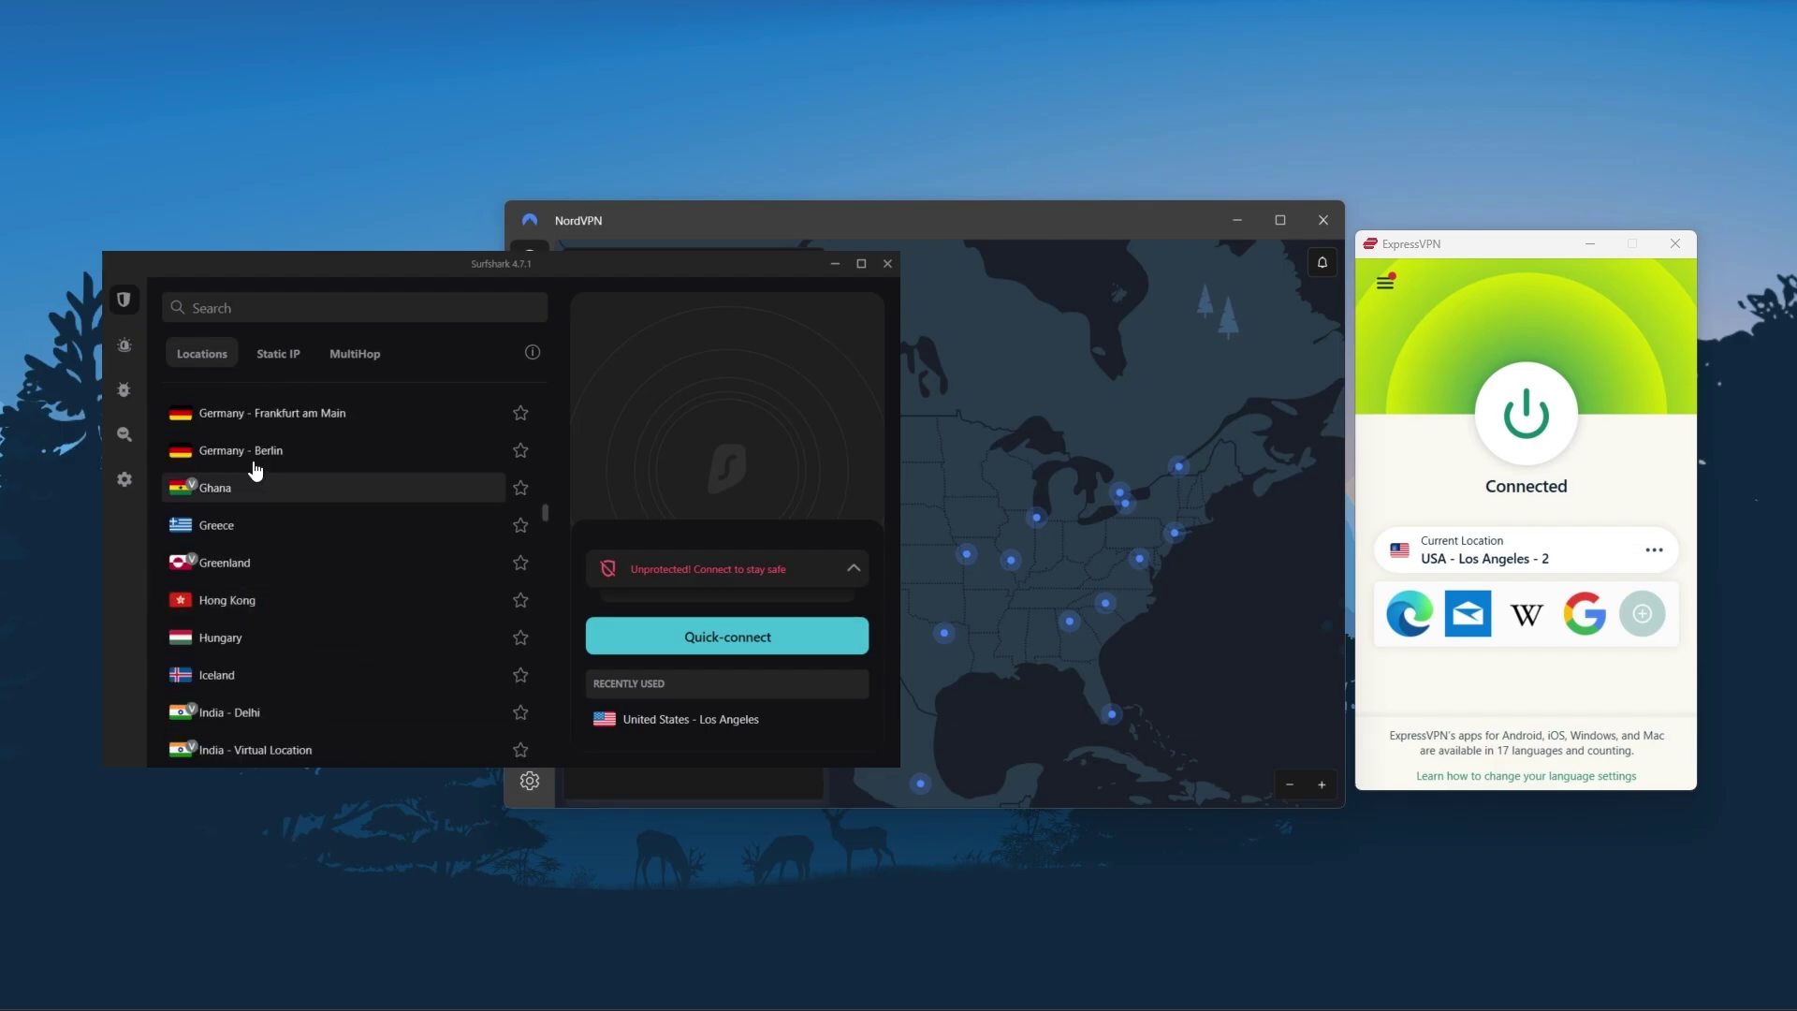
{"action": "left_click", "coordinate": [126, 479]}
{"action": "left_click", "coordinate": [160, 389]}
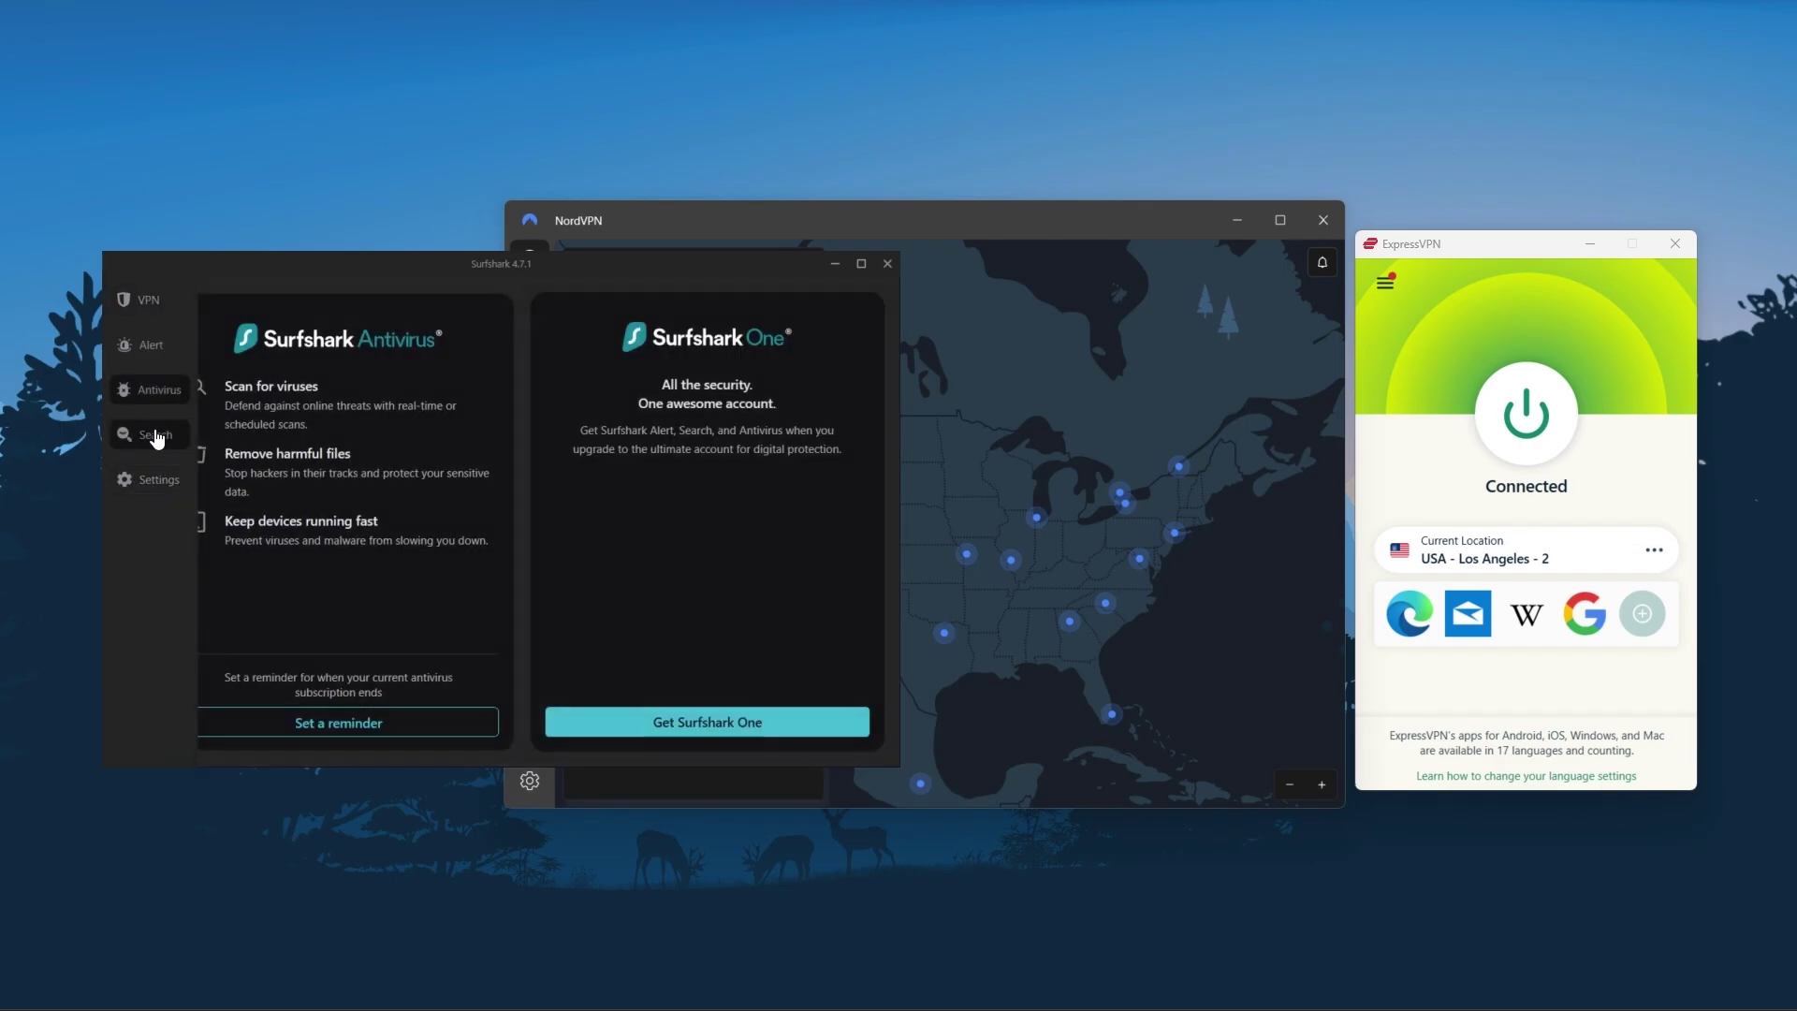
{"action": "left_click", "coordinate": [154, 433]}
{"action": "left_click", "coordinate": [152, 344]}
{"action": "left_click", "coordinate": [147, 300]}
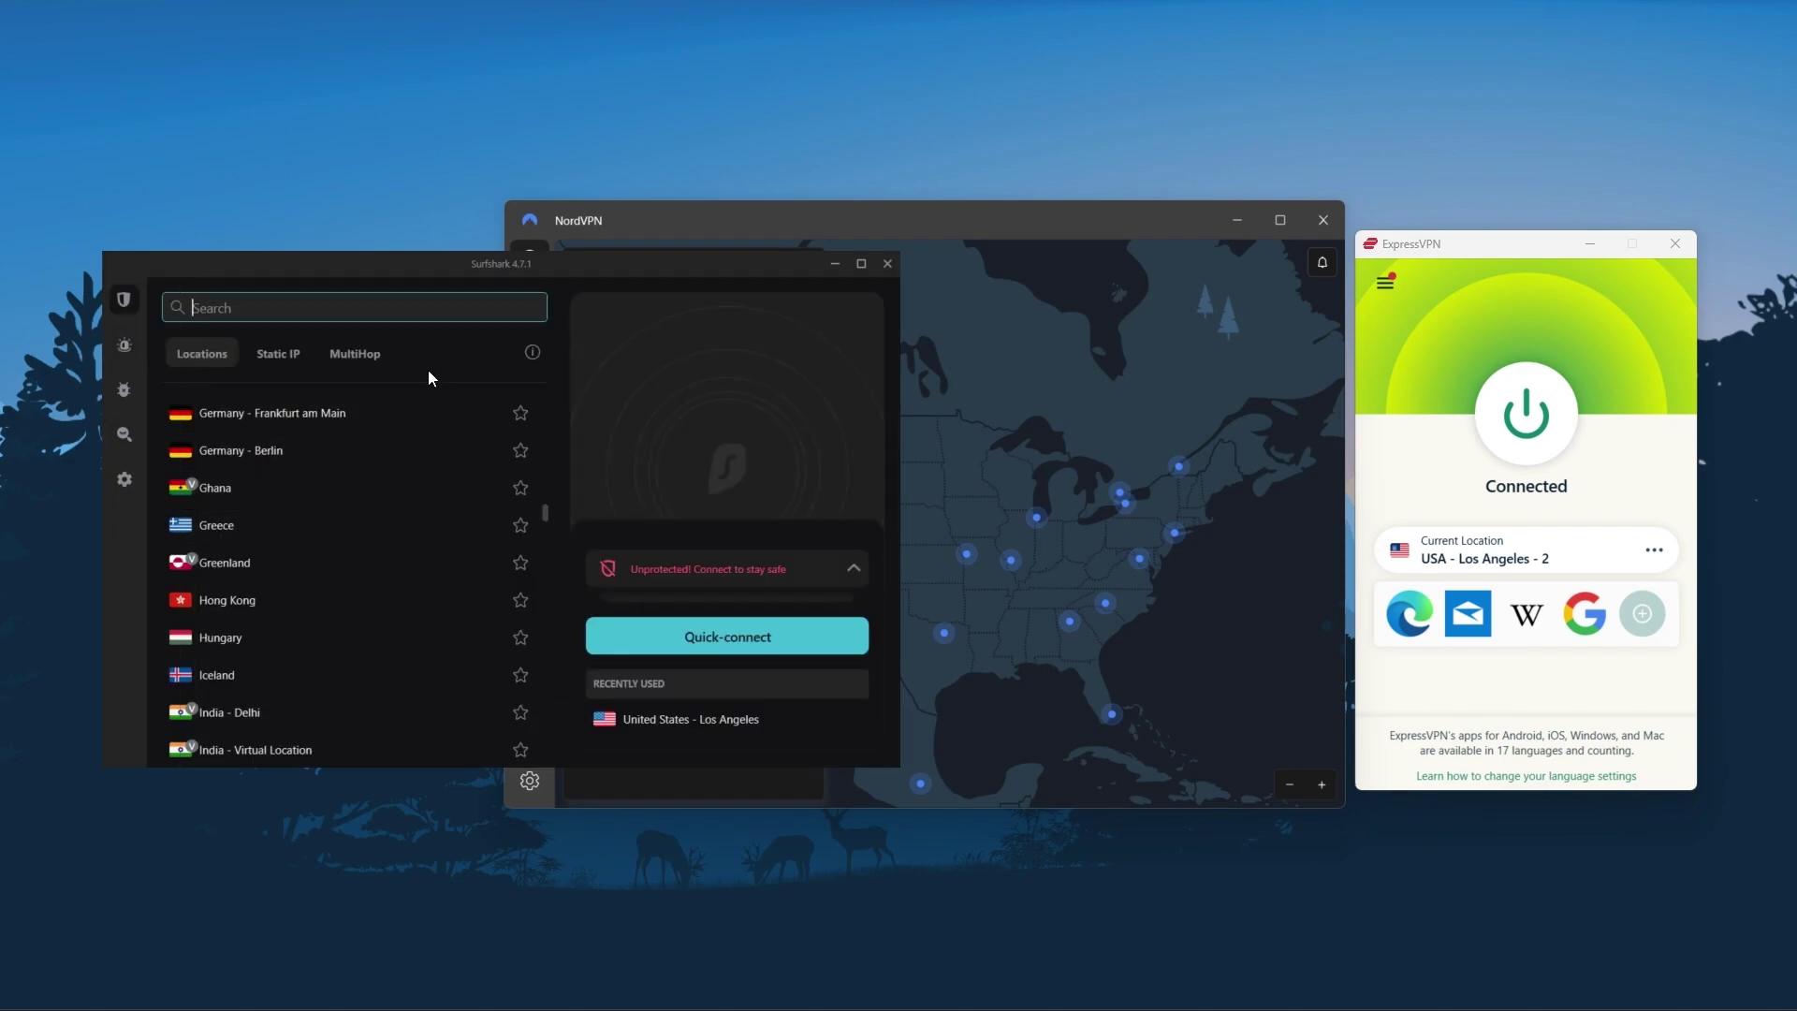
{"action": "scroll", "coordinate": [460, 586], "scroll_direction": "down", "scroll_amount": 3}
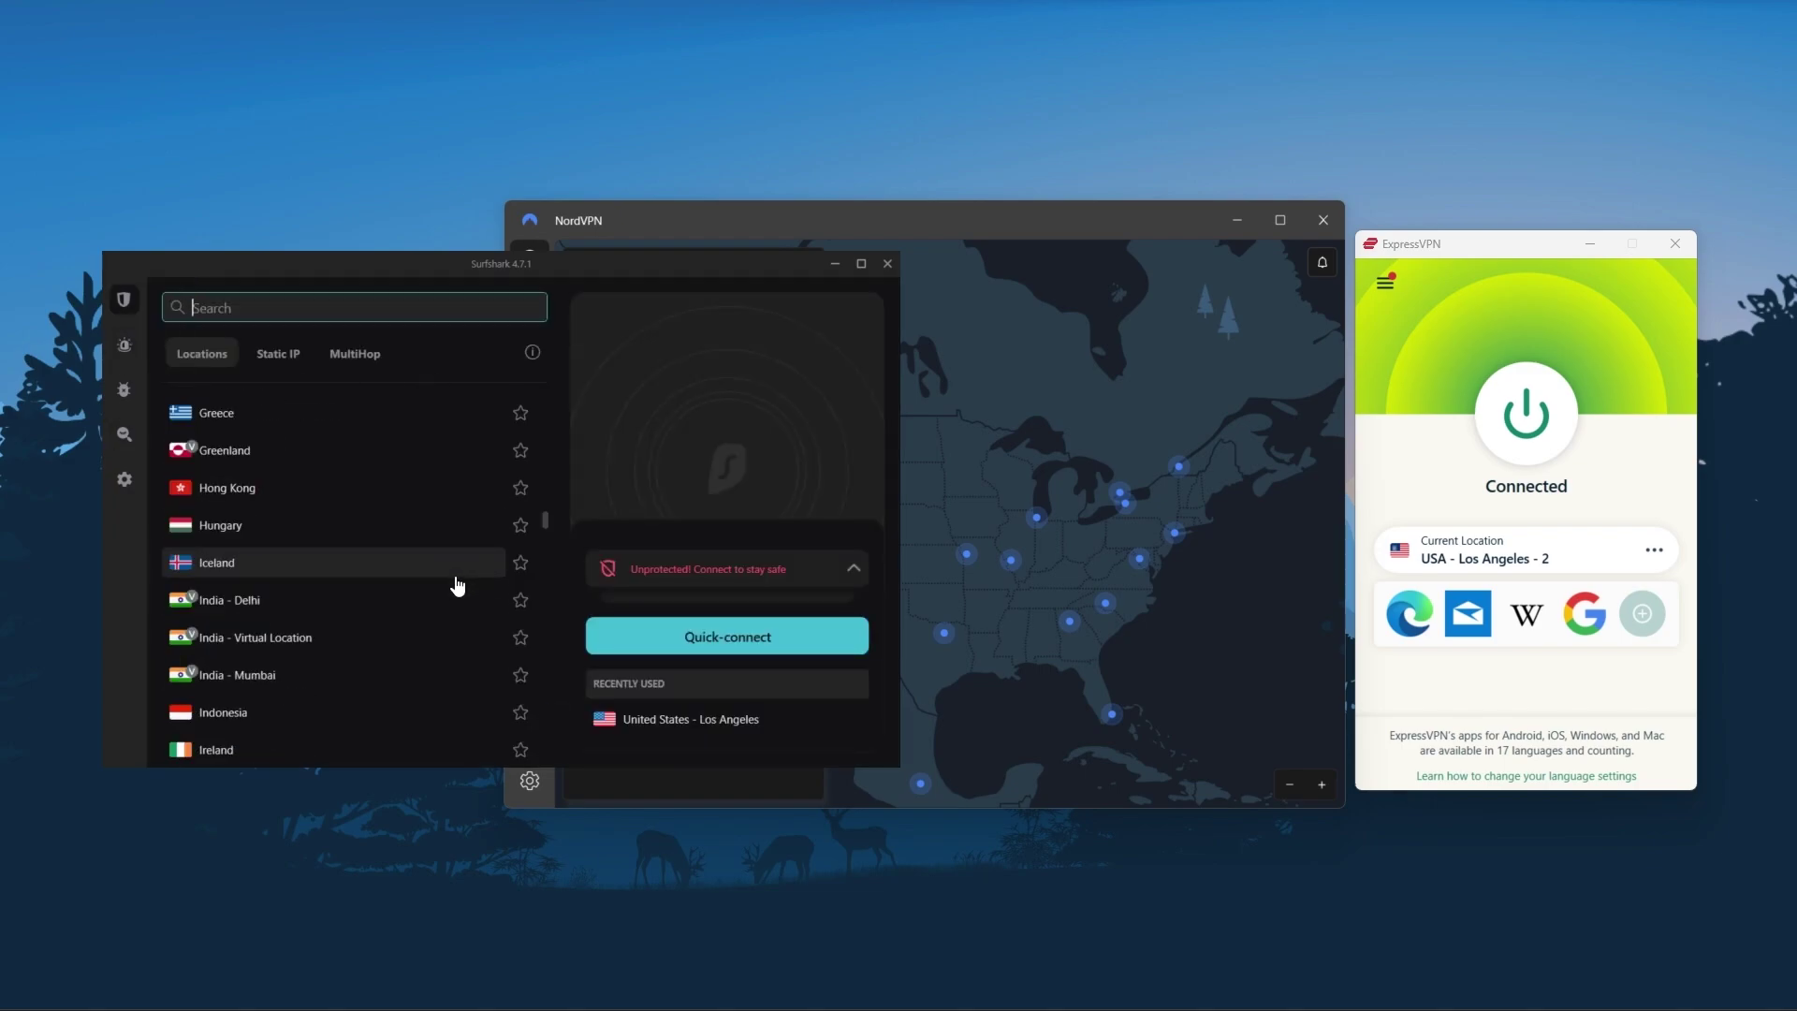
{"action": "scroll", "coordinate": [452, 598], "scroll_direction": "down", "scroll_amount": 1}
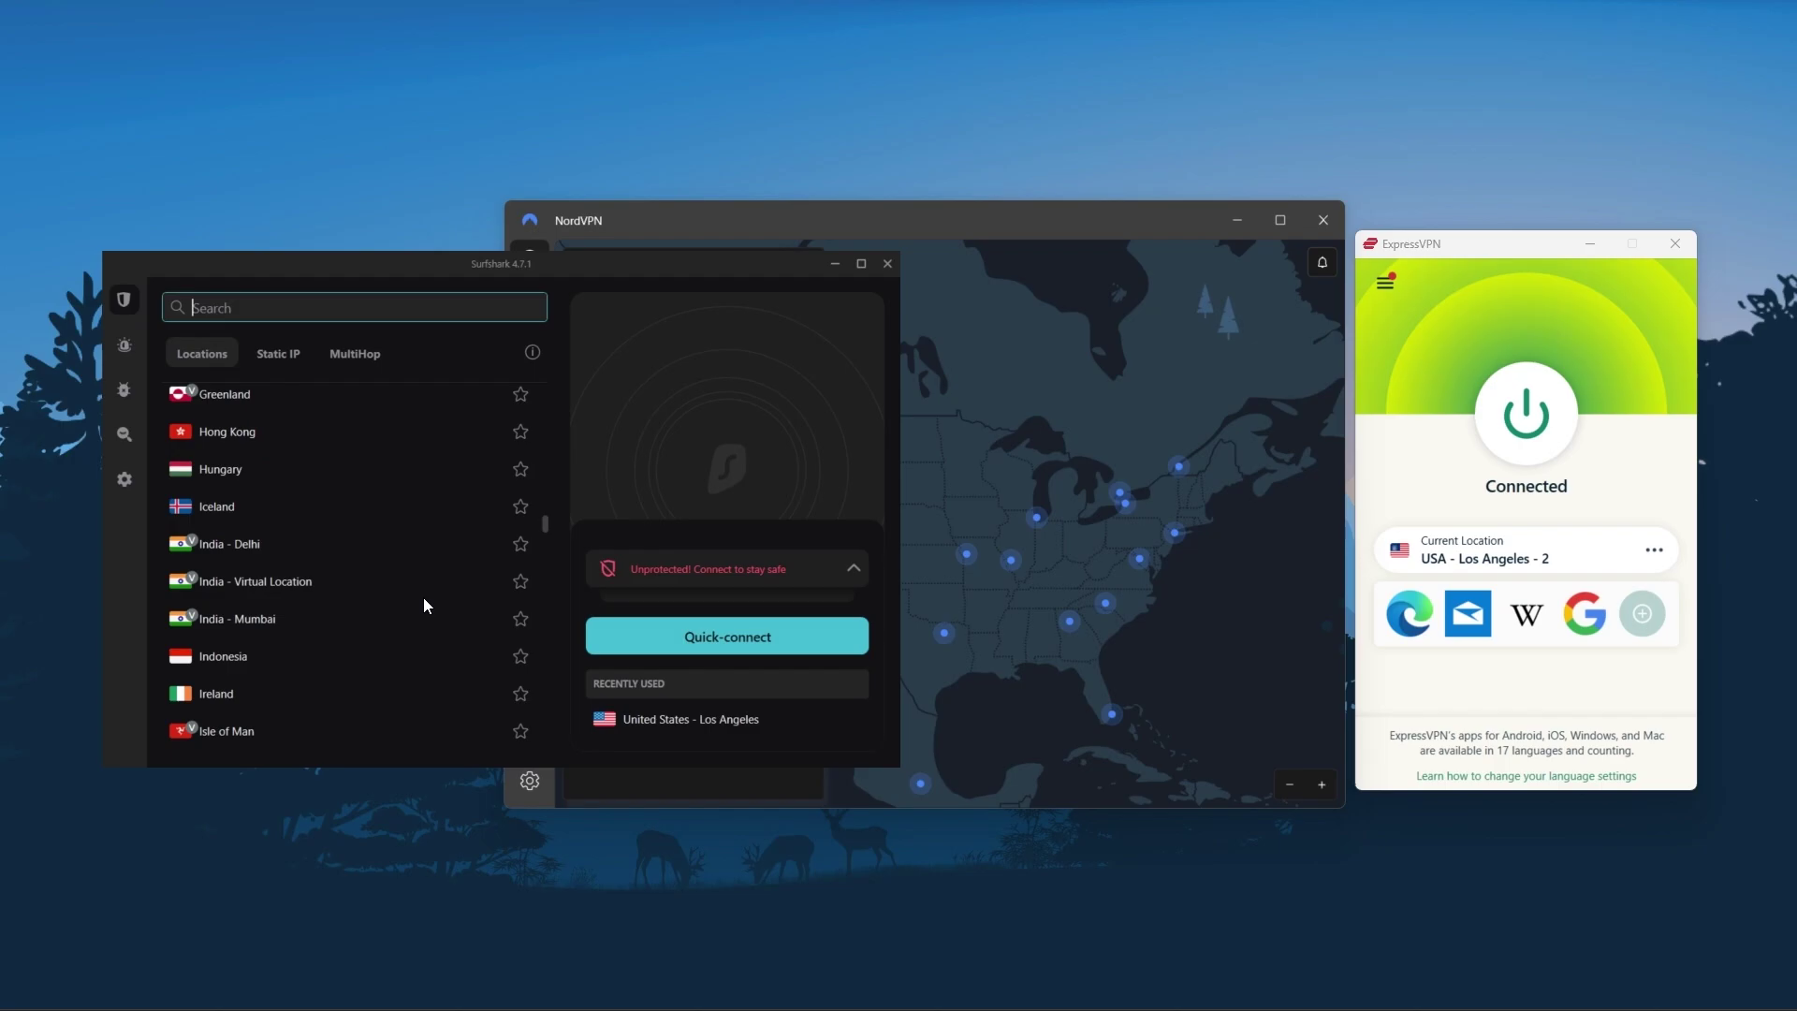